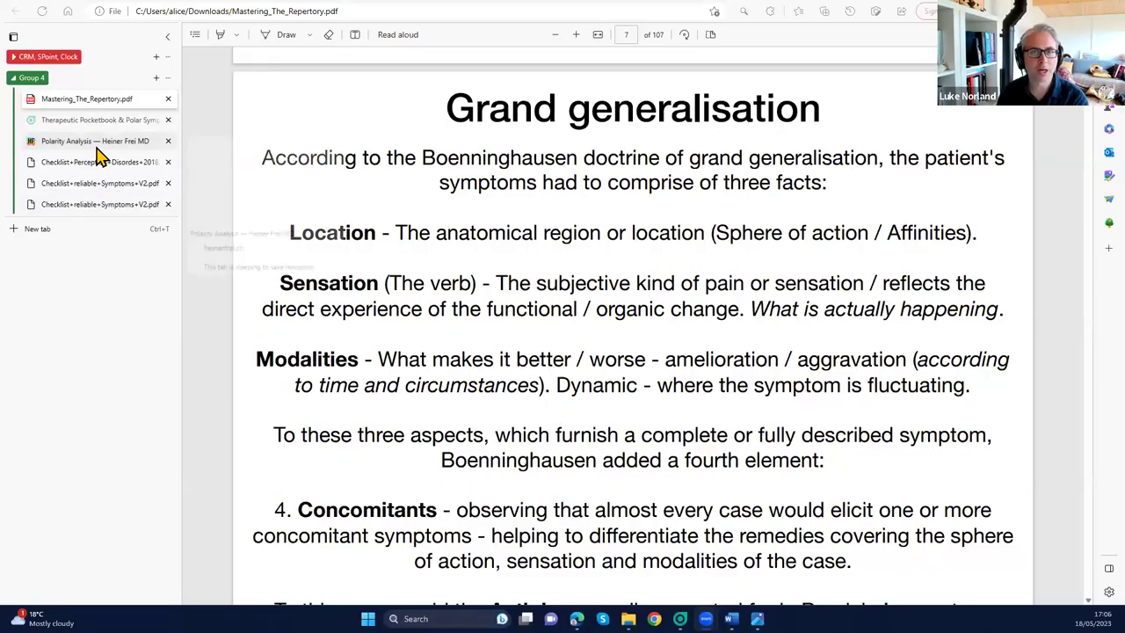
Step: Switch Edge to the Heiner Frei MD 'Polarity Analysis' page
click(97, 144)
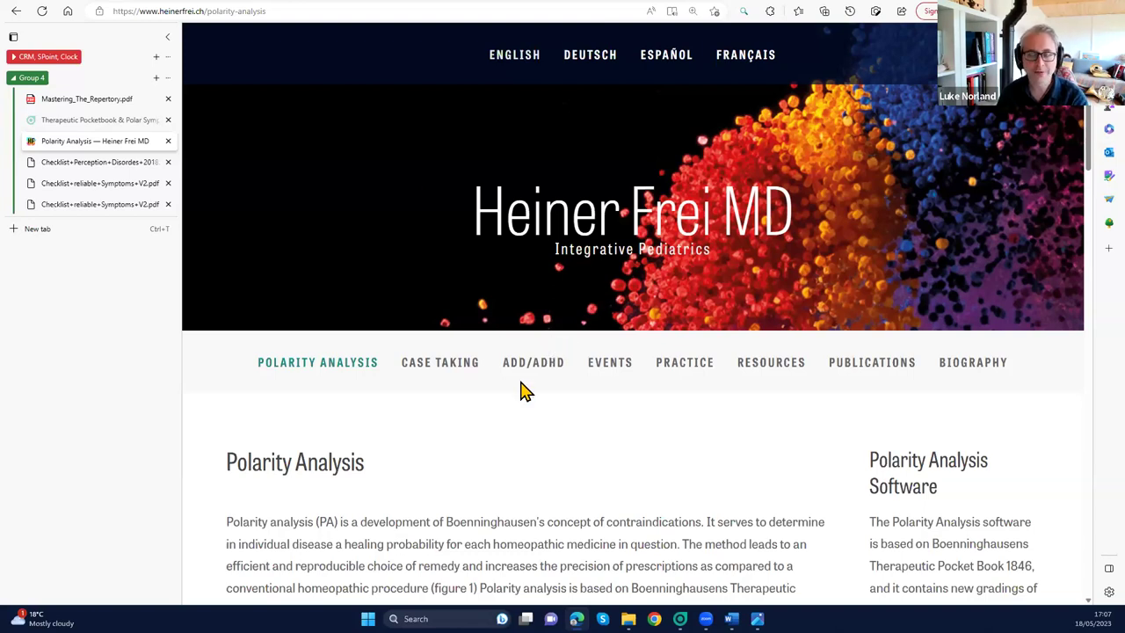
Step: Scroll the Polarity Analysis page down to the chart comparing polarity analysis with conventional homeopathy
scroll(628, 503, down, 3)
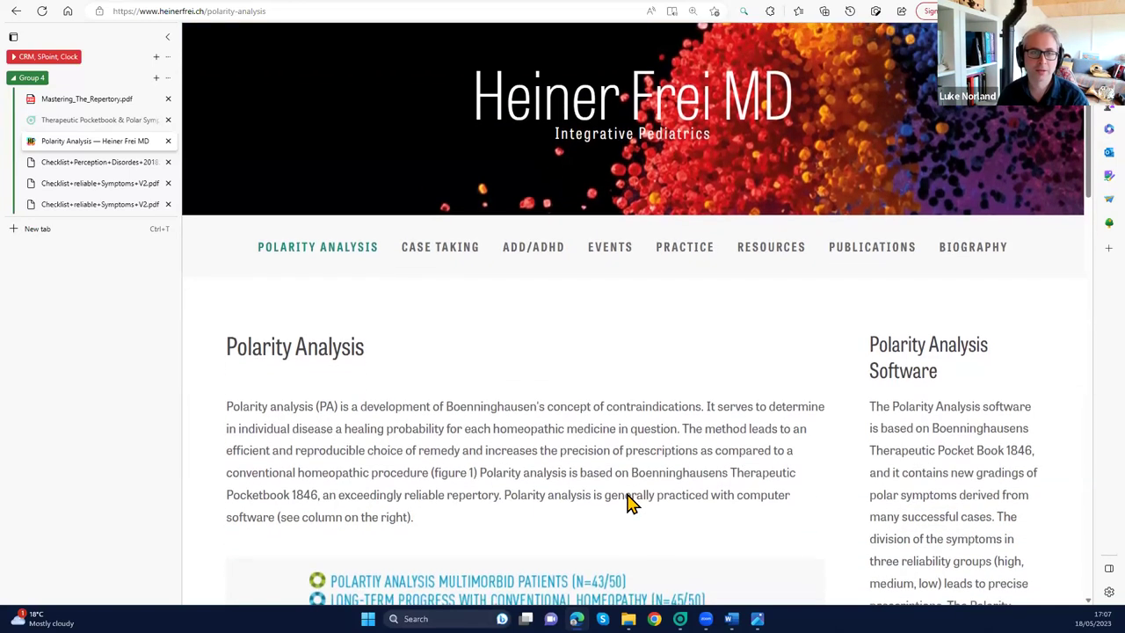
scroll(628, 502, down, 2)
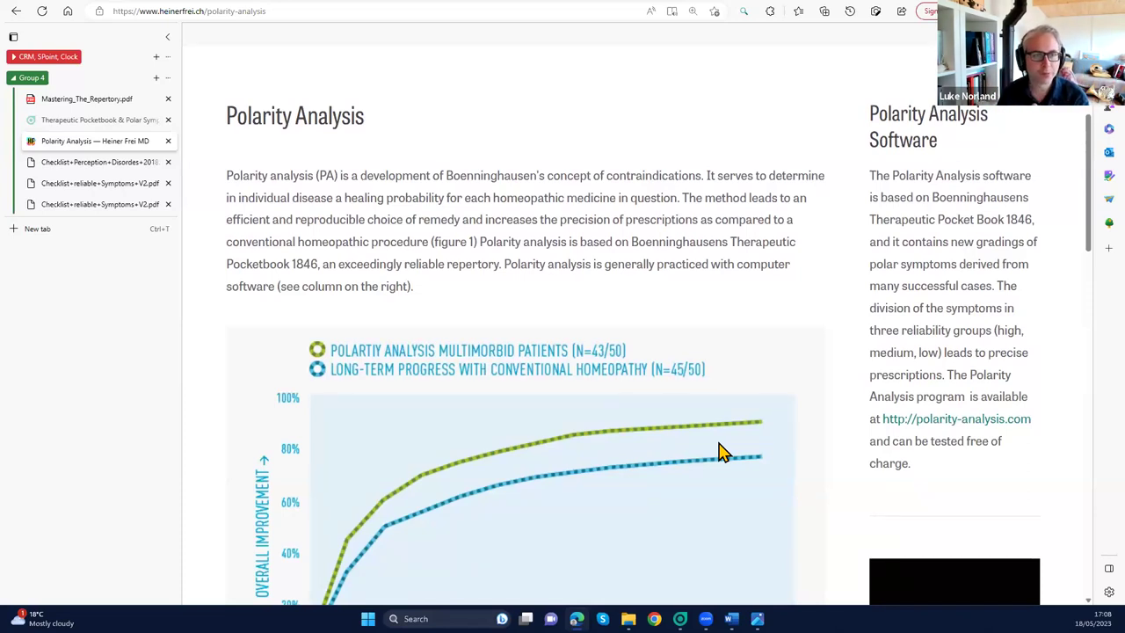
click(88, 189)
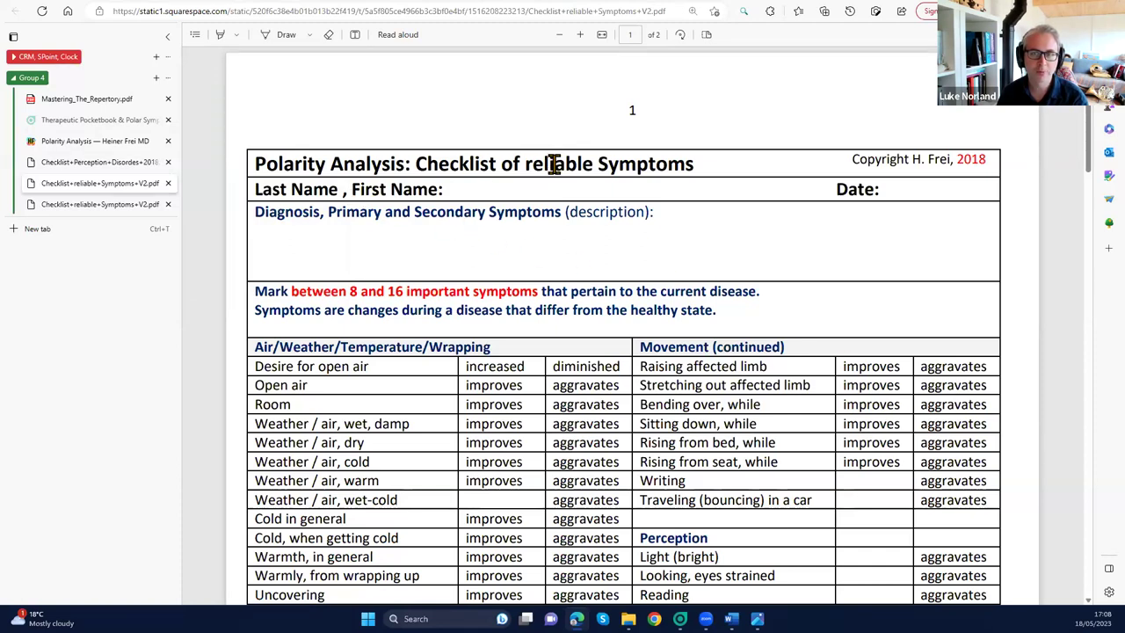
scroll(572, 251, down, 2)
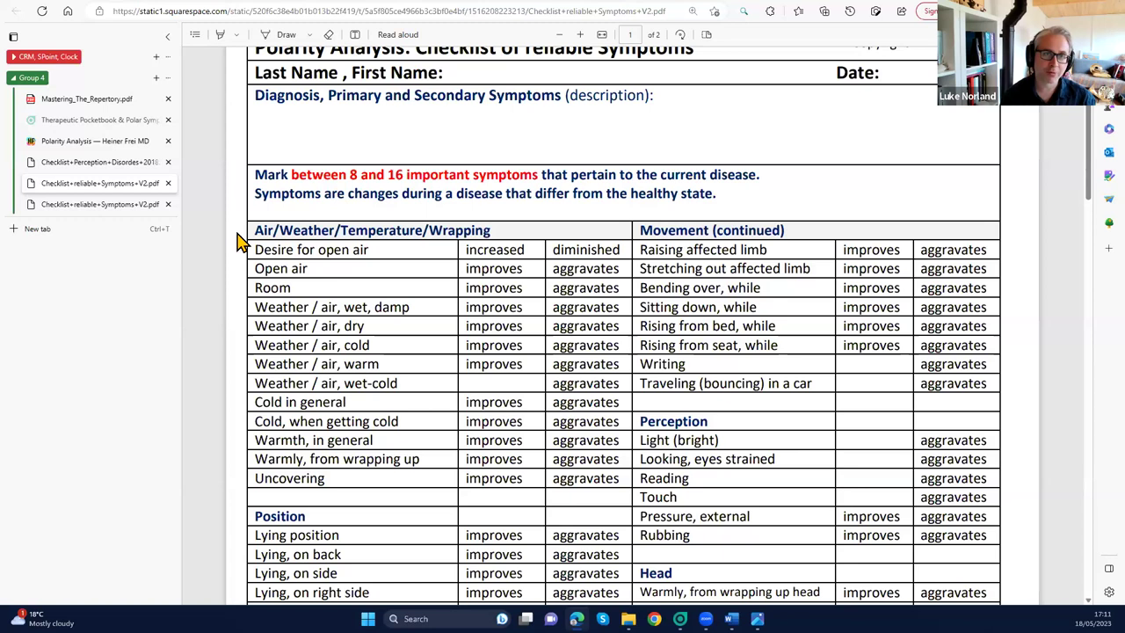
mouse_move(679, 619)
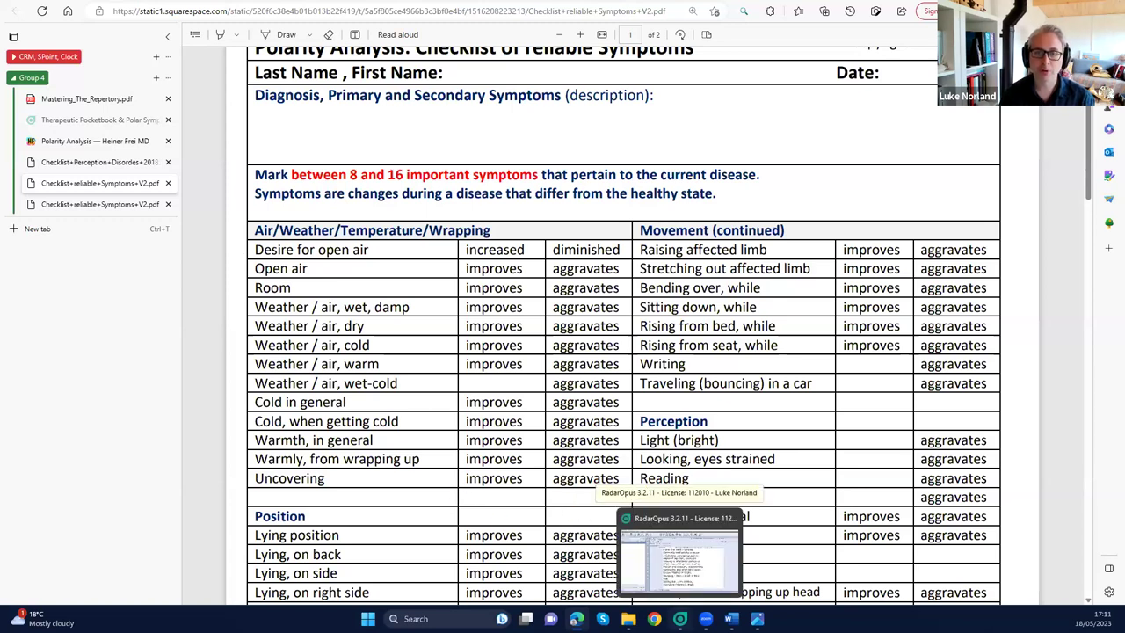
Step: Bring RadarOpus forward on the Therapeutic Pocketbook for Polarity Analysis, with the repertory list shown
click(679, 553)
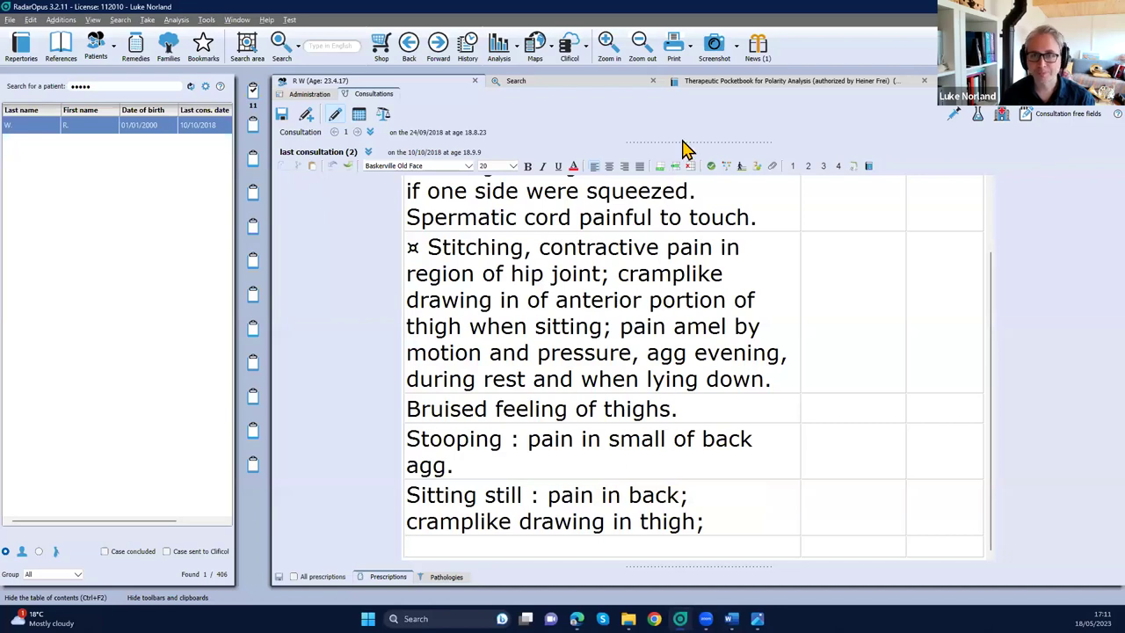
click(748, 86)
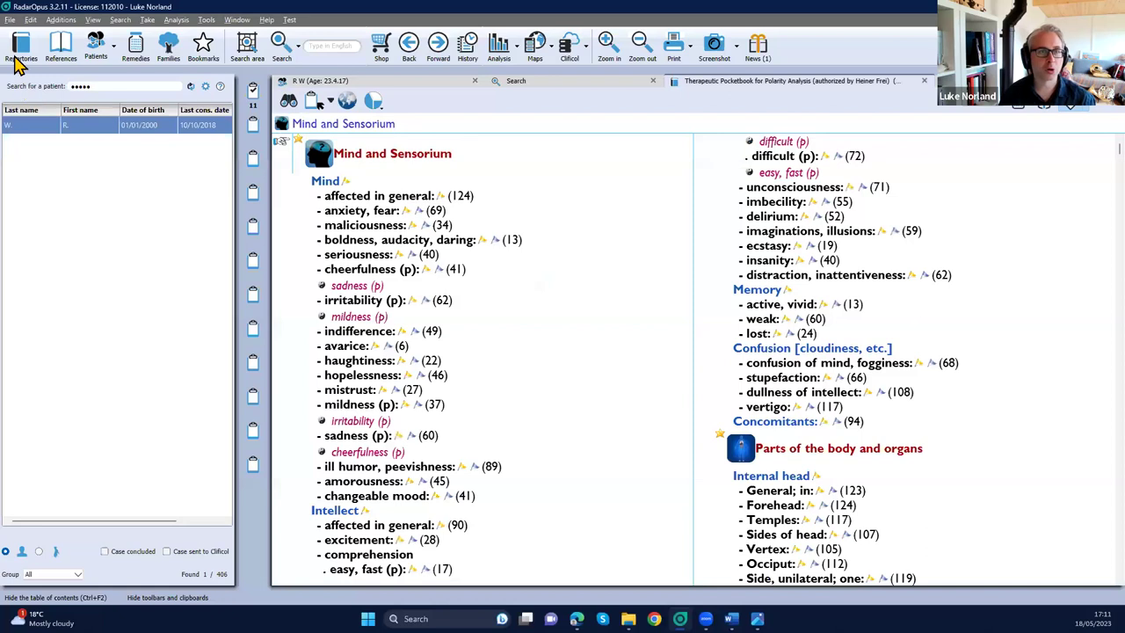
click(21, 53)
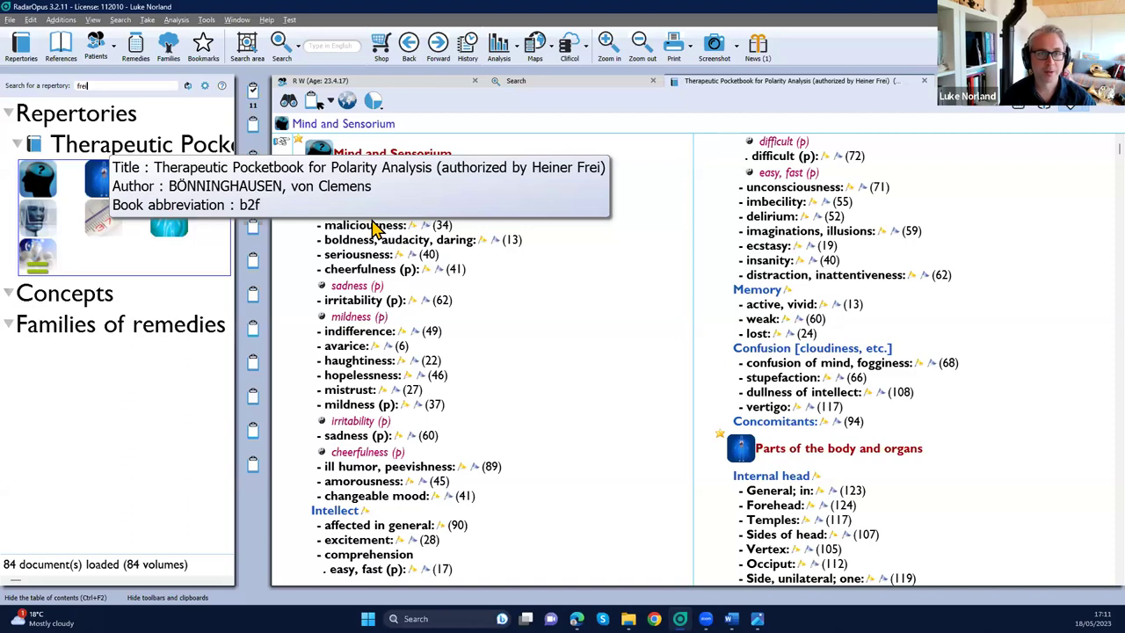
Step: Browse Mind rubrics: maliciousness, seriousness, affected, mistrust (27), hopelessness, haughtiness (22), sadness
click(642, 230)
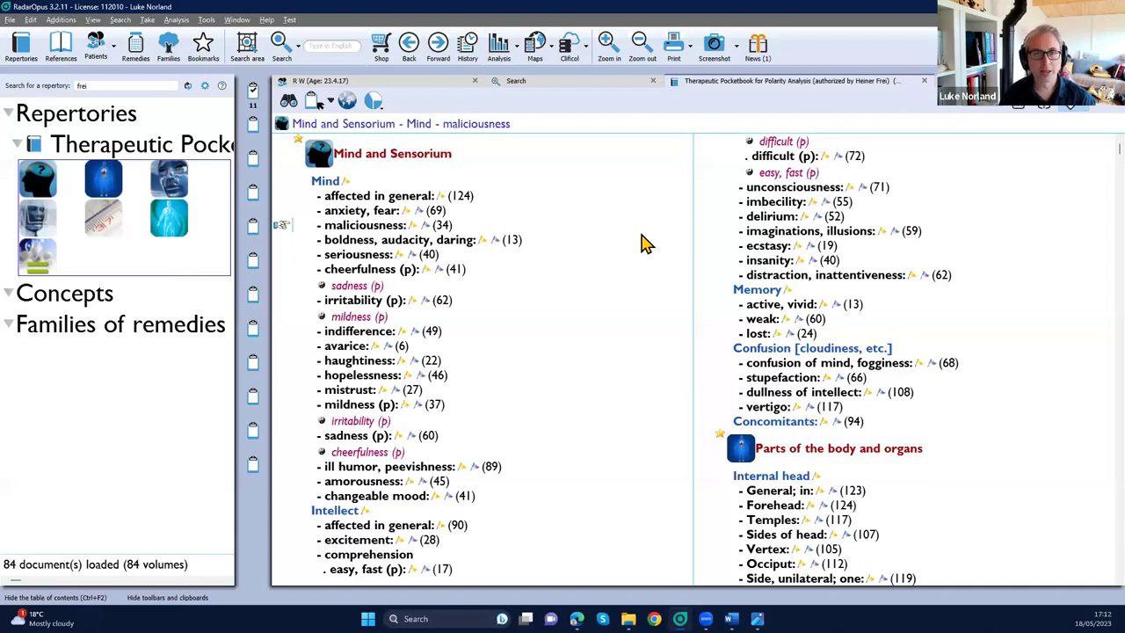
click(651, 257)
scroll(650, 262, up, 1)
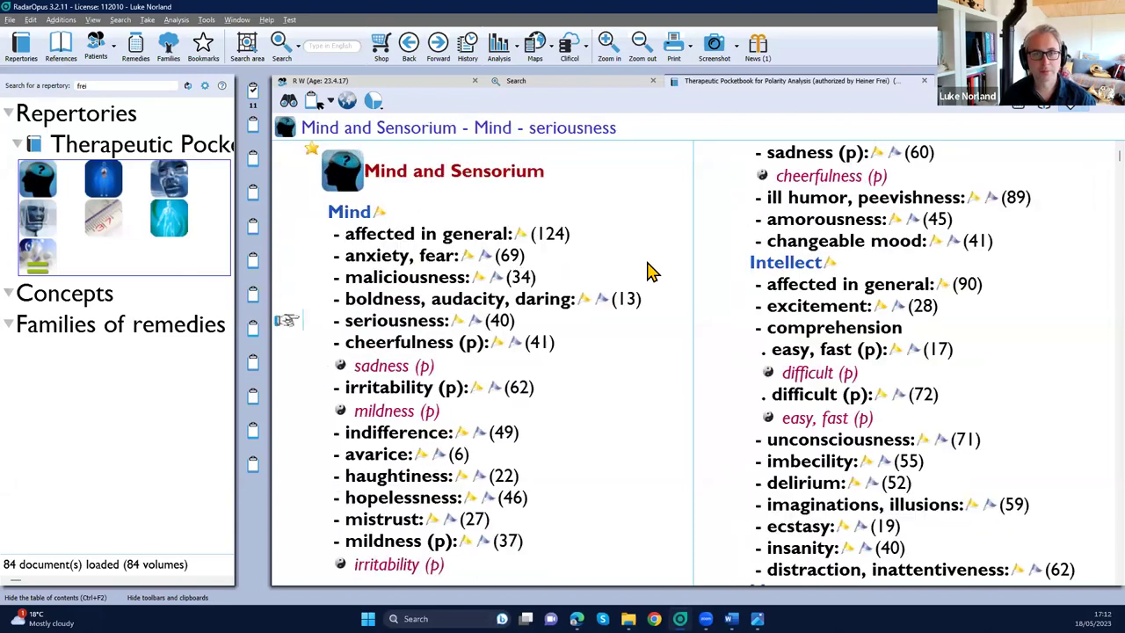
scroll(671, 284, up, 2)
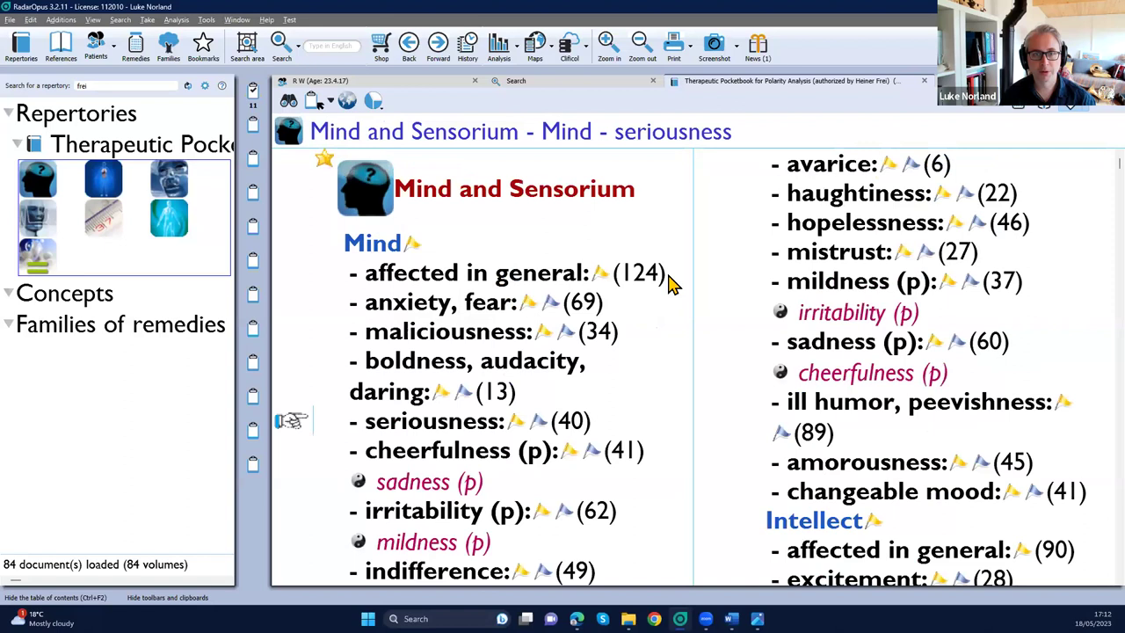
click(656, 282)
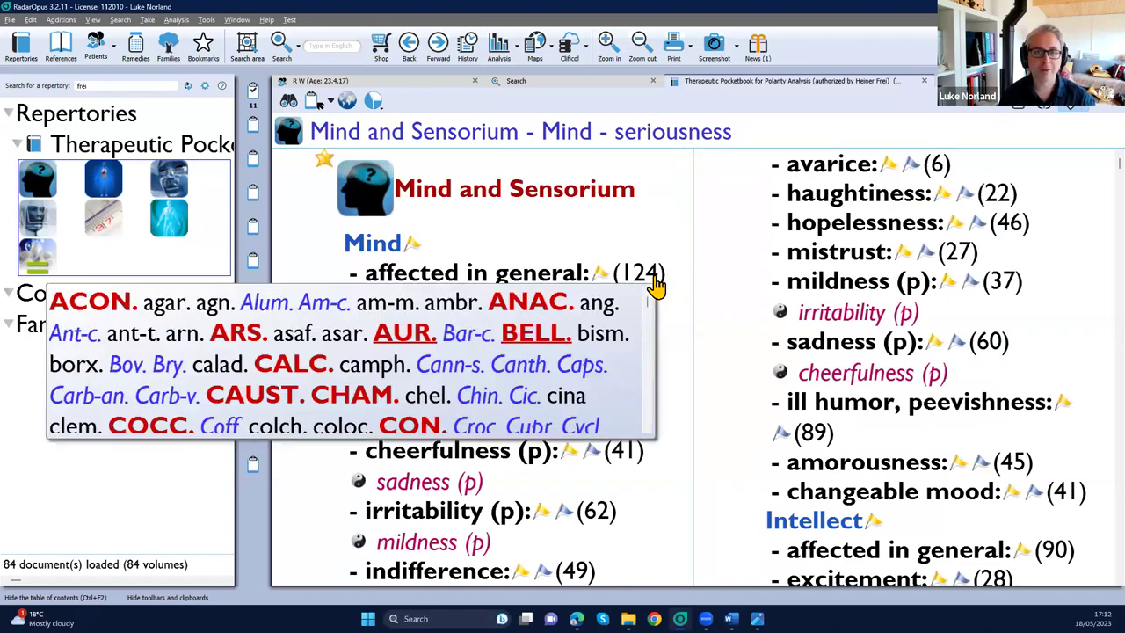
click(960, 262)
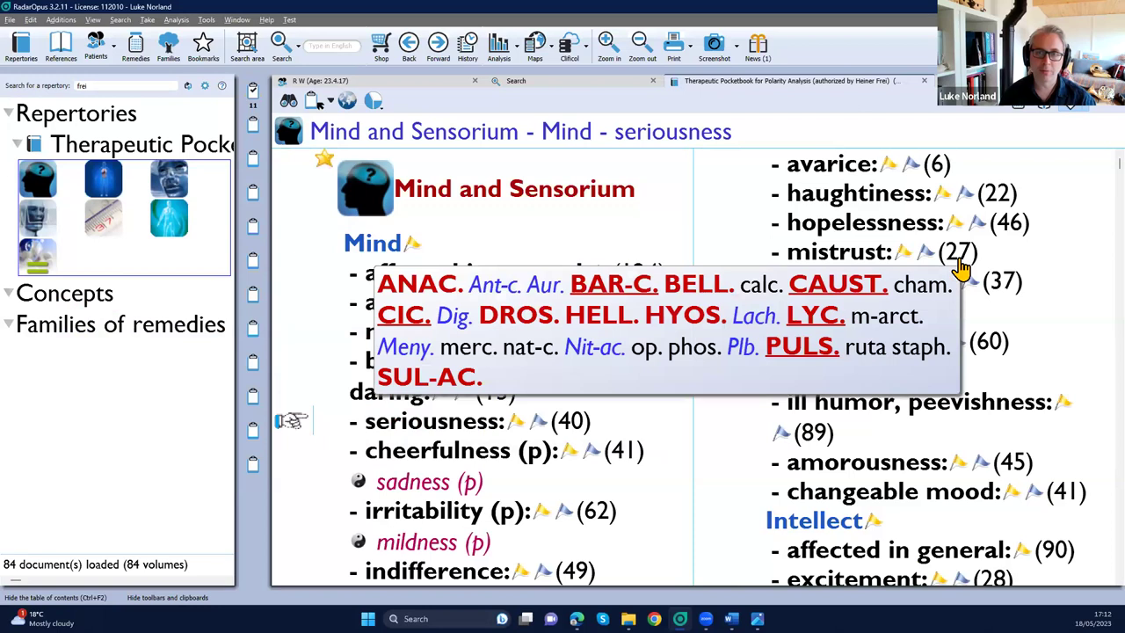
click(1007, 222)
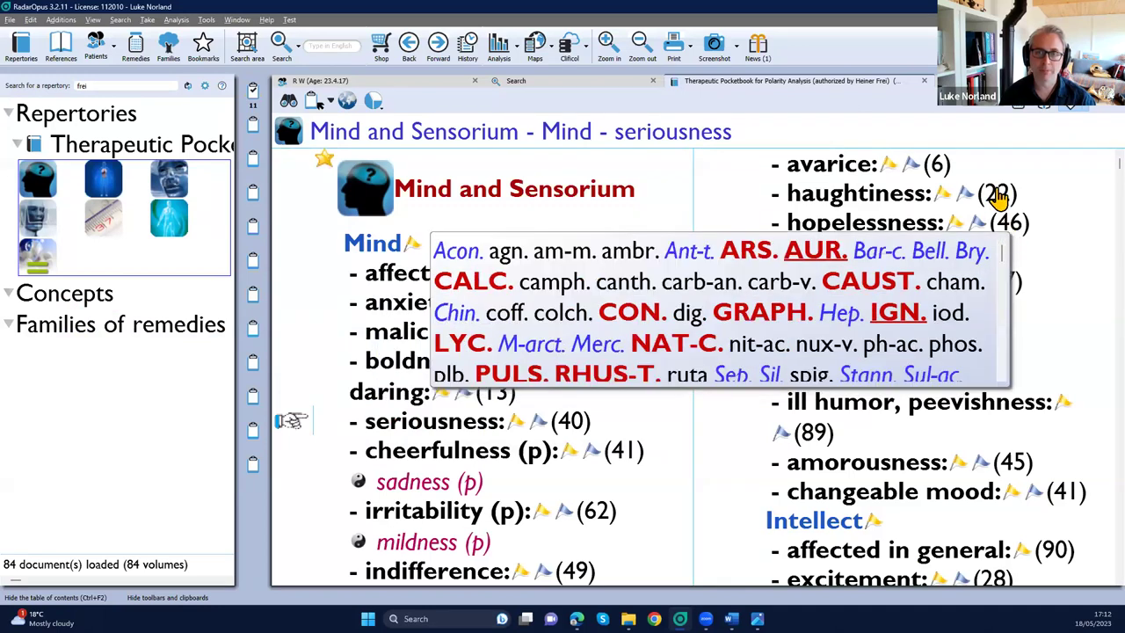
click(999, 195)
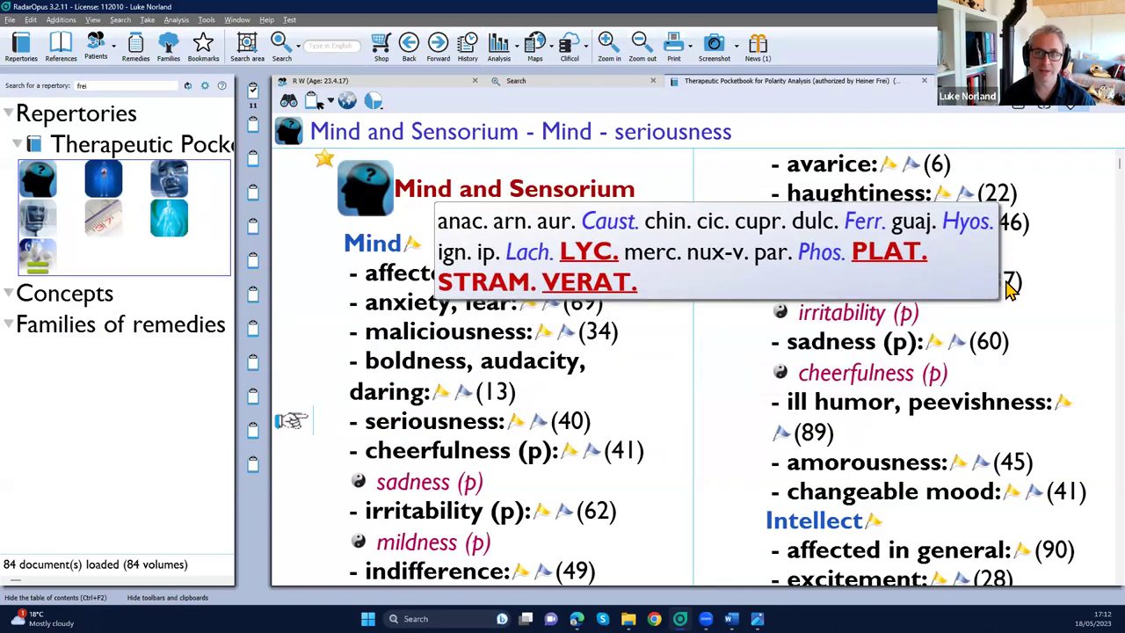
click(991, 345)
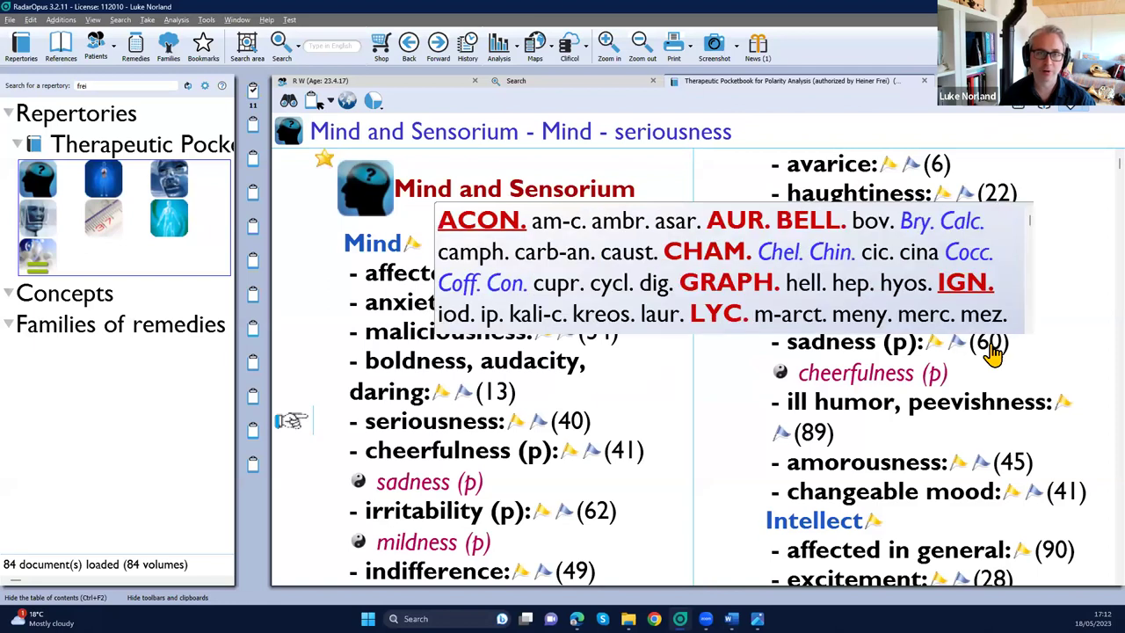
Step: Follow the polar pair cheerfulness (p) and sadness (p), then show the Pocketbook's chapter navigator
click(365, 247)
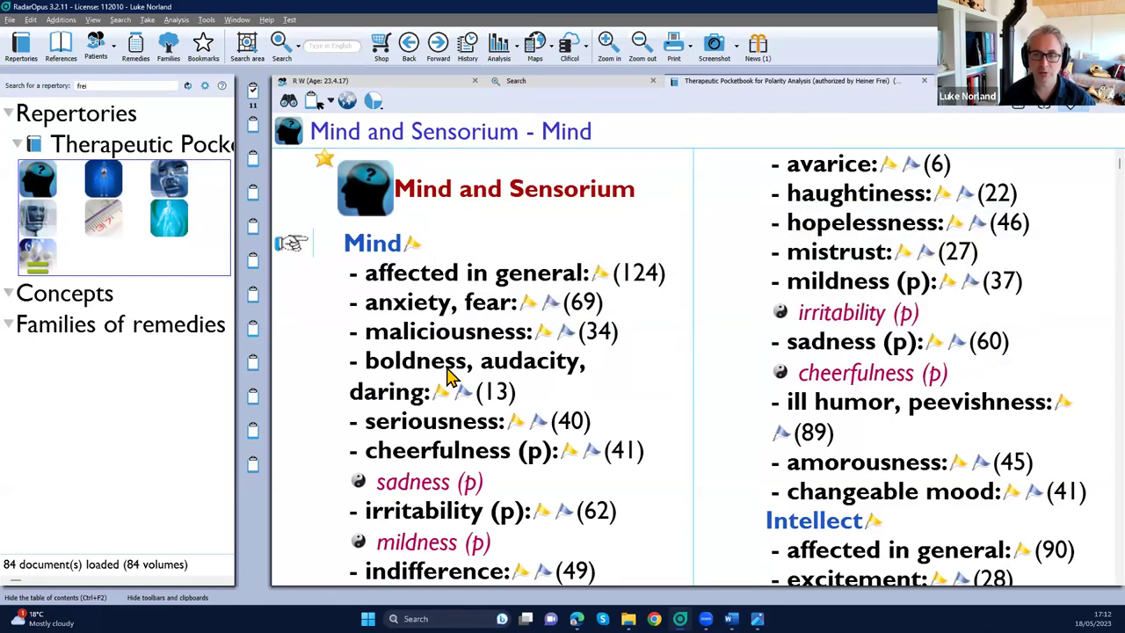
scroll(450, 373, down, 2)
scroll(424, 343, down, 1)
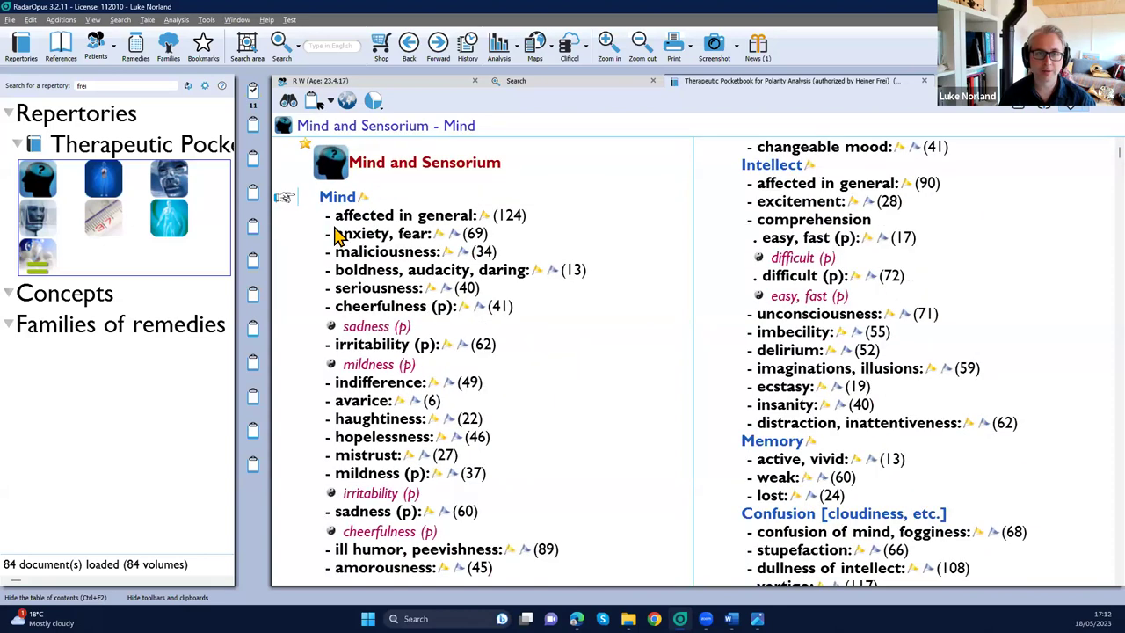
scroll(795, 401, down, 1)
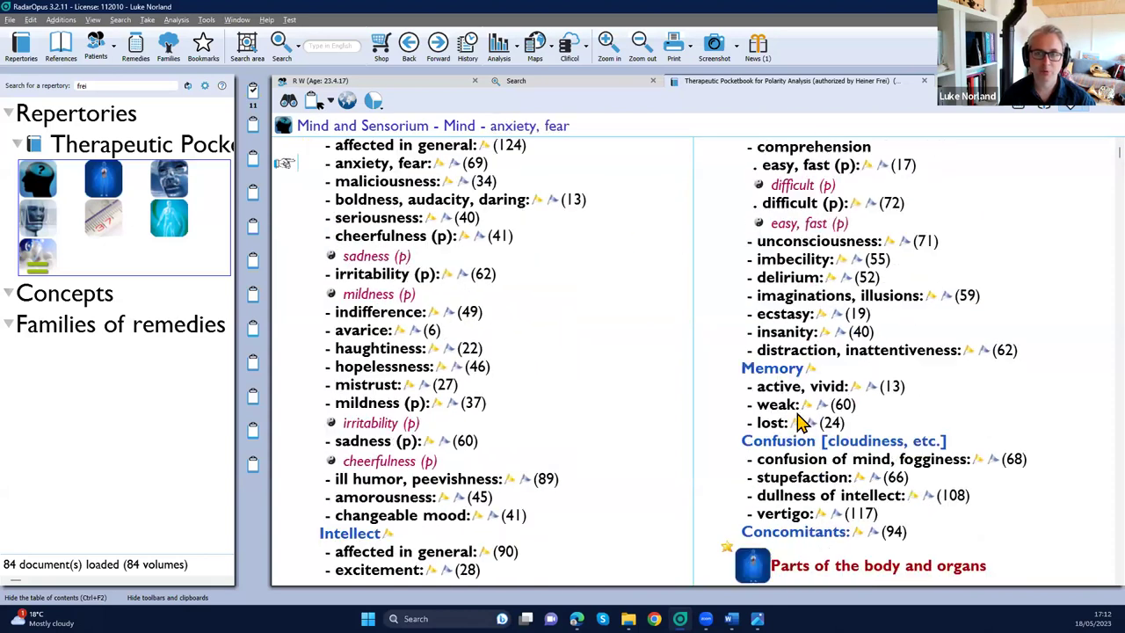
scroll(538, 497, up, 1)
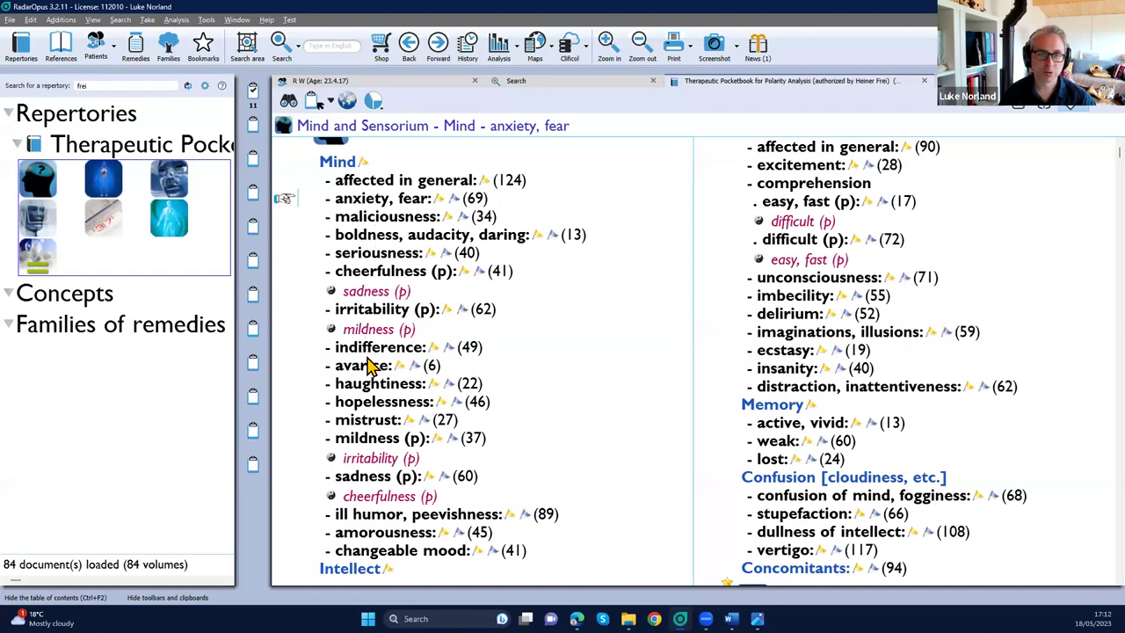
click(373, 272)
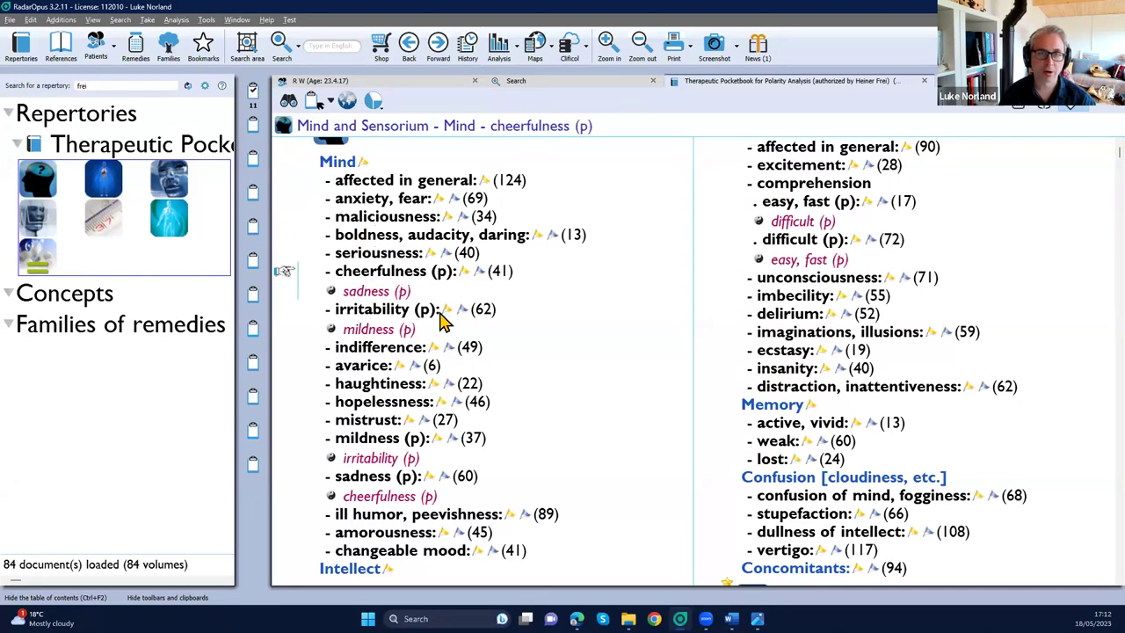
scroll(444, 322, up, 2)
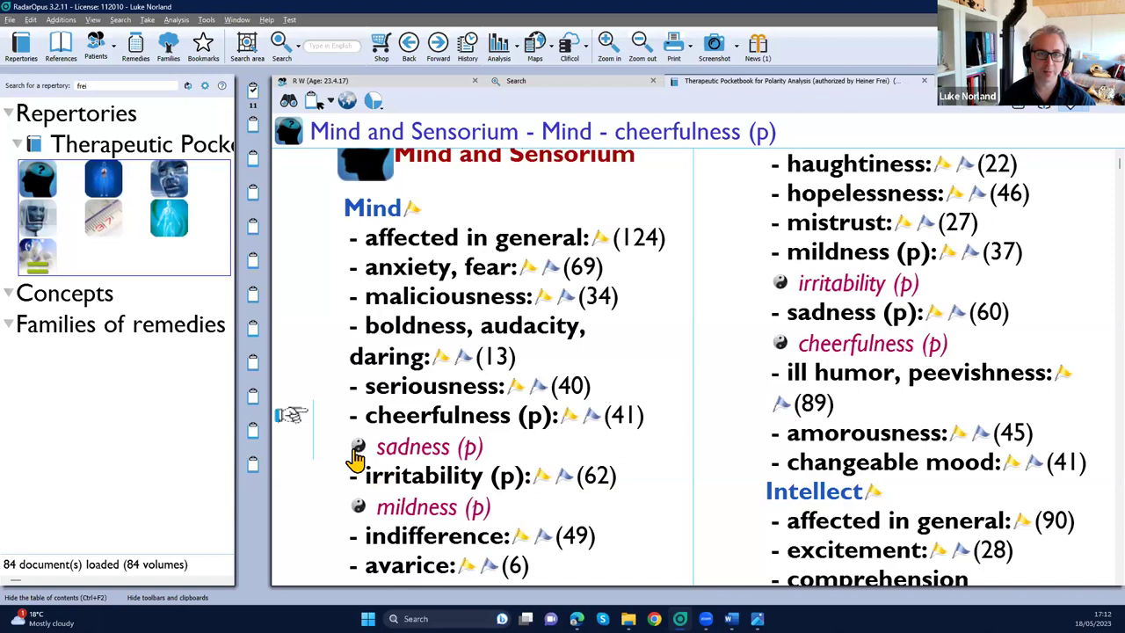
click(429, 448)
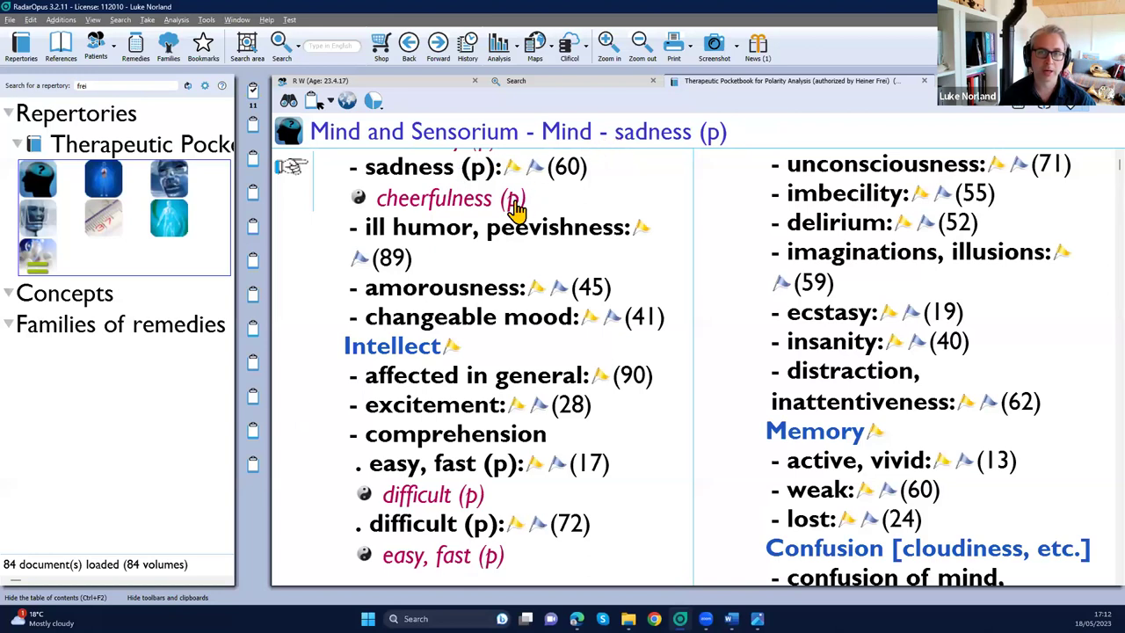
click(479, 208)
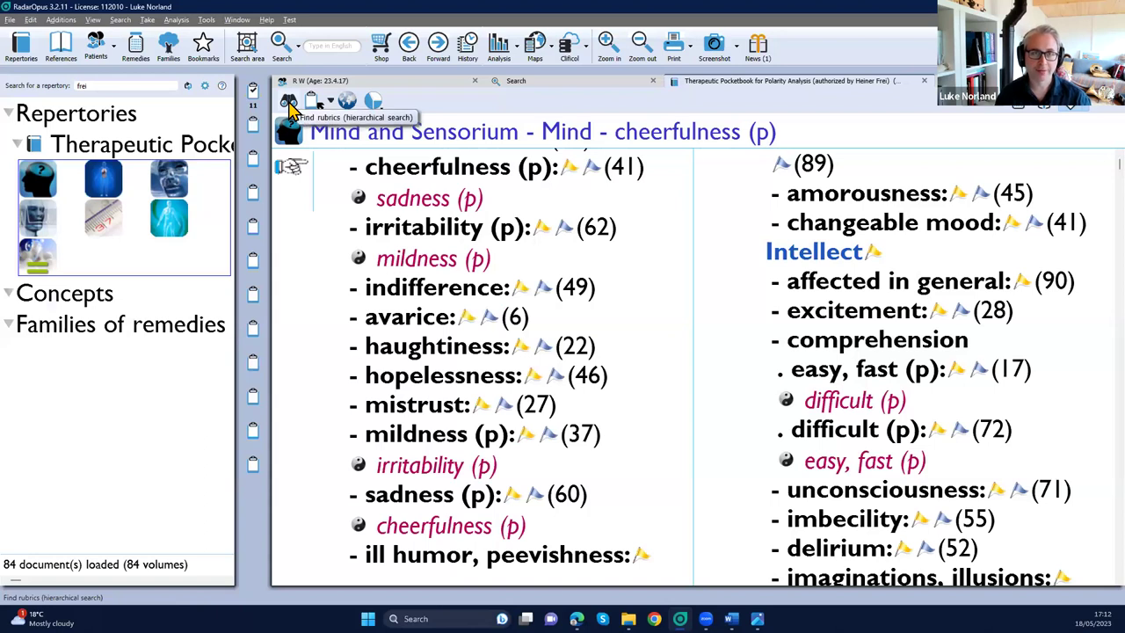
click(290, 104)
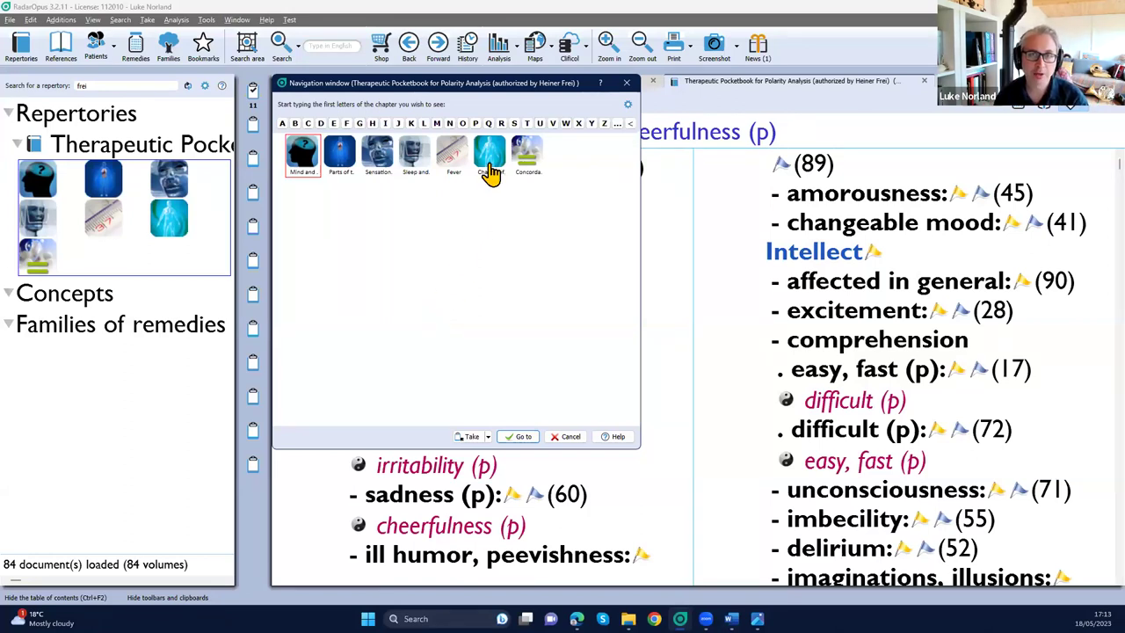
Step: In Change of general state, look at the < Agg. sub-rubrics, then open the > Amel. ones
click(491, 171)
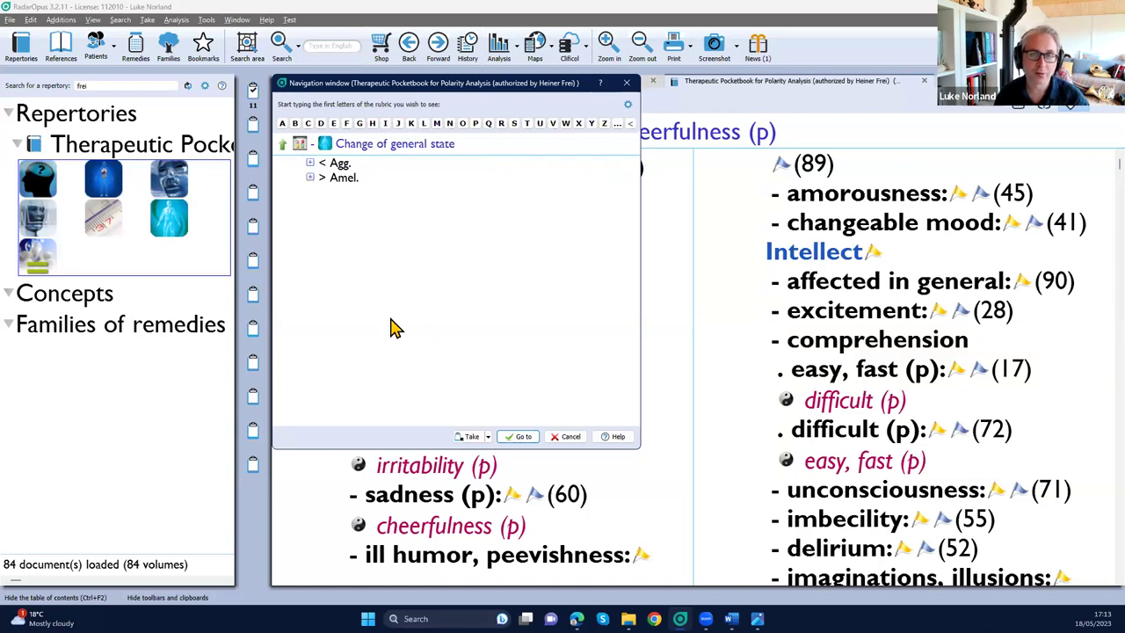
scroll(393, 328, up, 3)
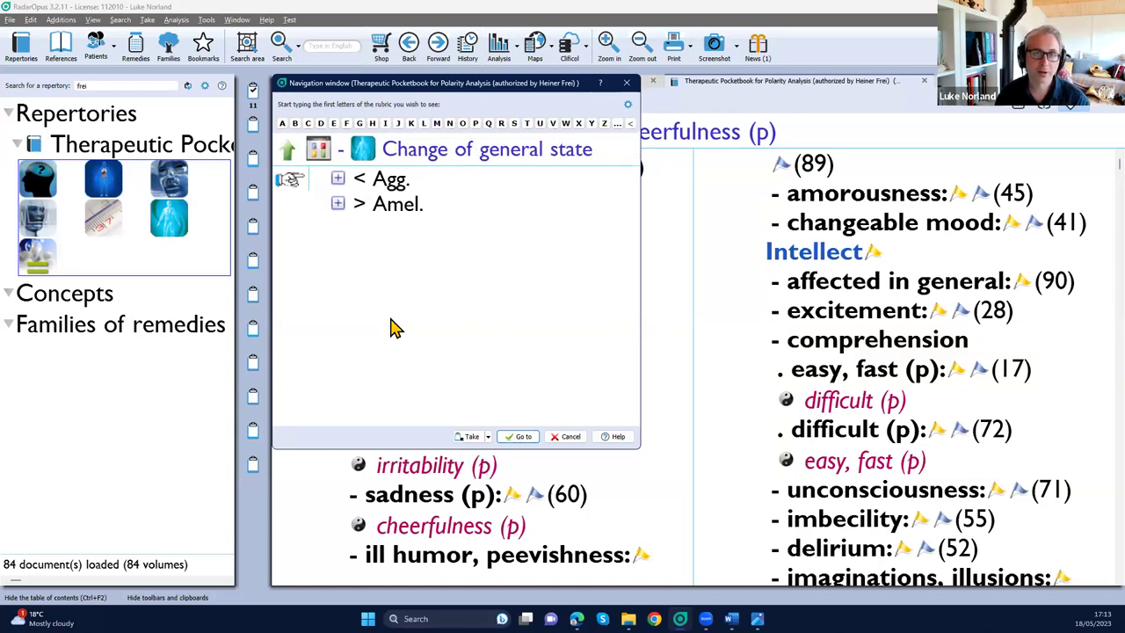
click(365, 190)
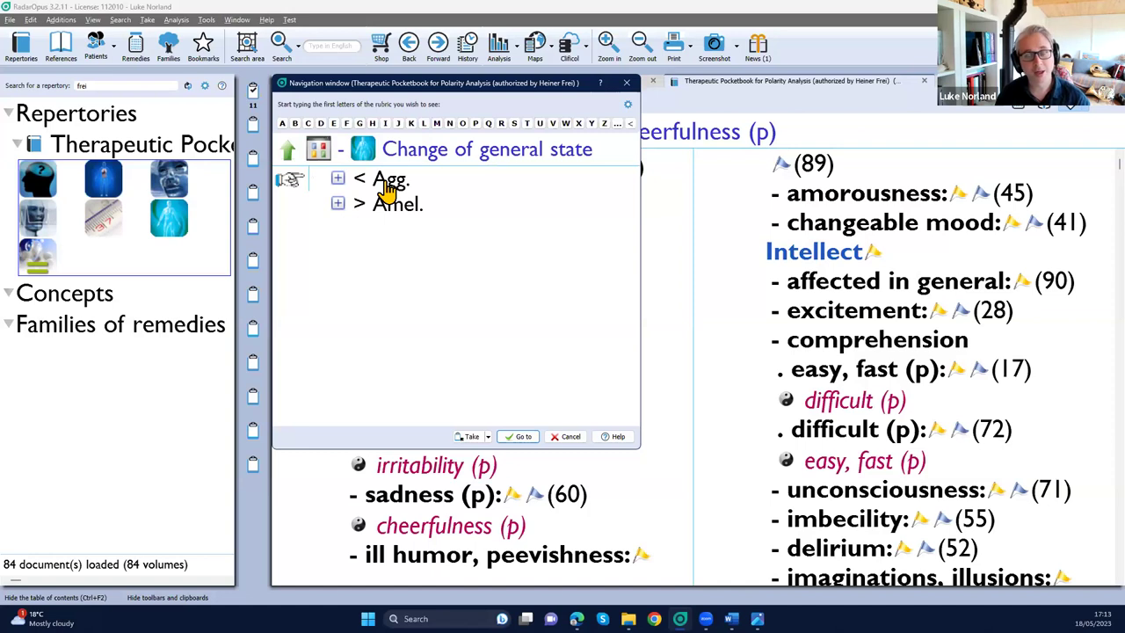
double_click(387, 188)
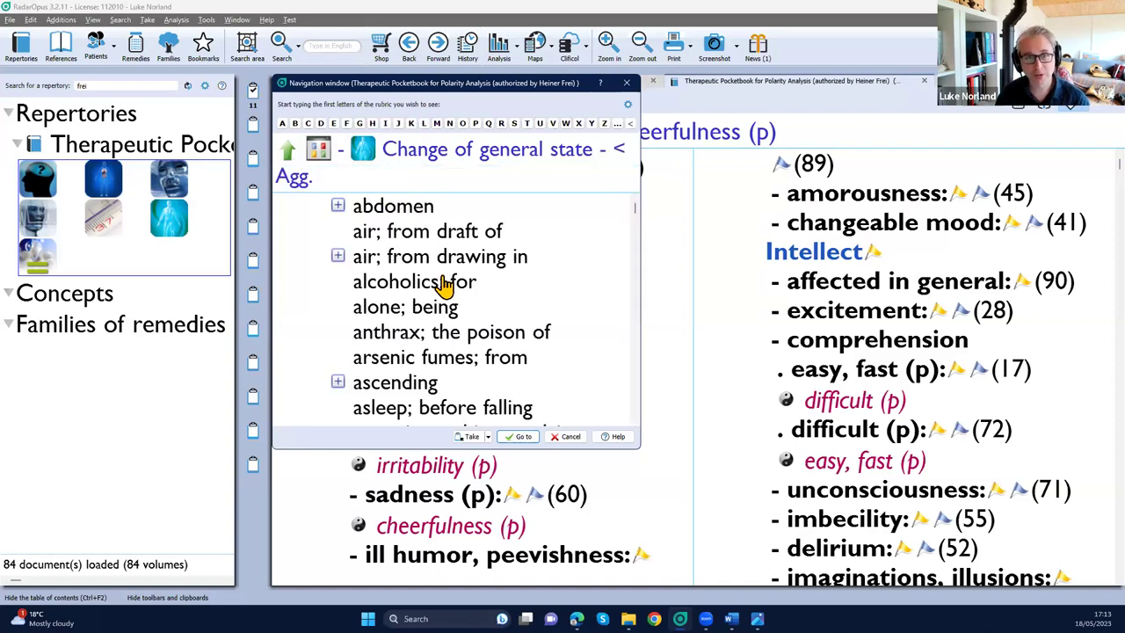
click(286, 150)
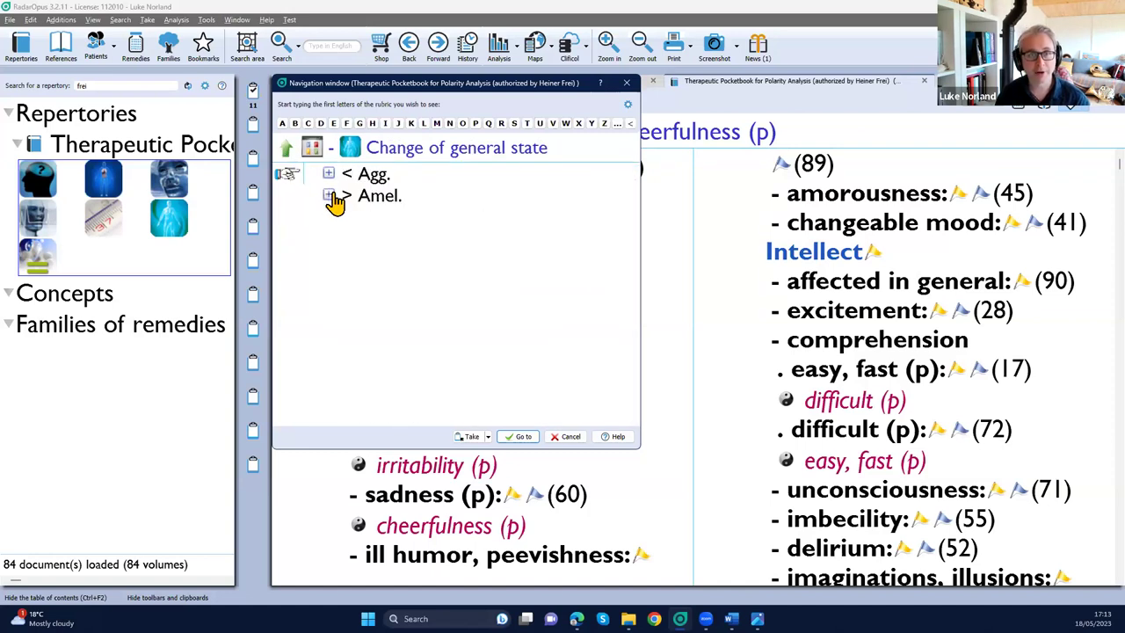
double_click(370, 200)
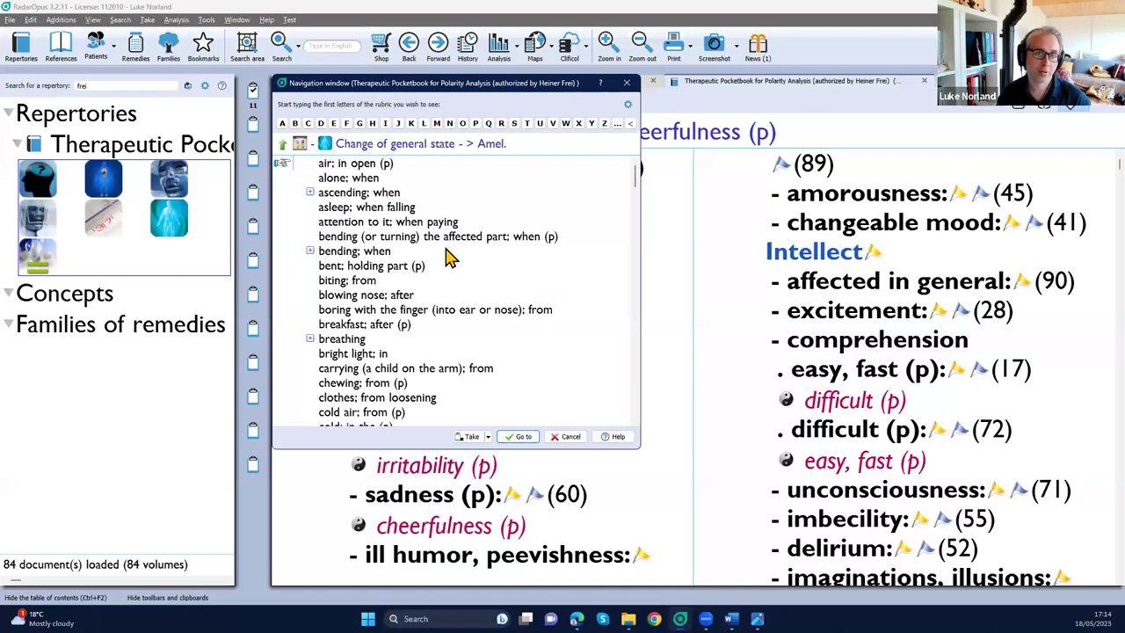
Step: Jump the book to the chosen > Amel. rubric with the table of contents hidden (Ctrl+F2)
key(Return)
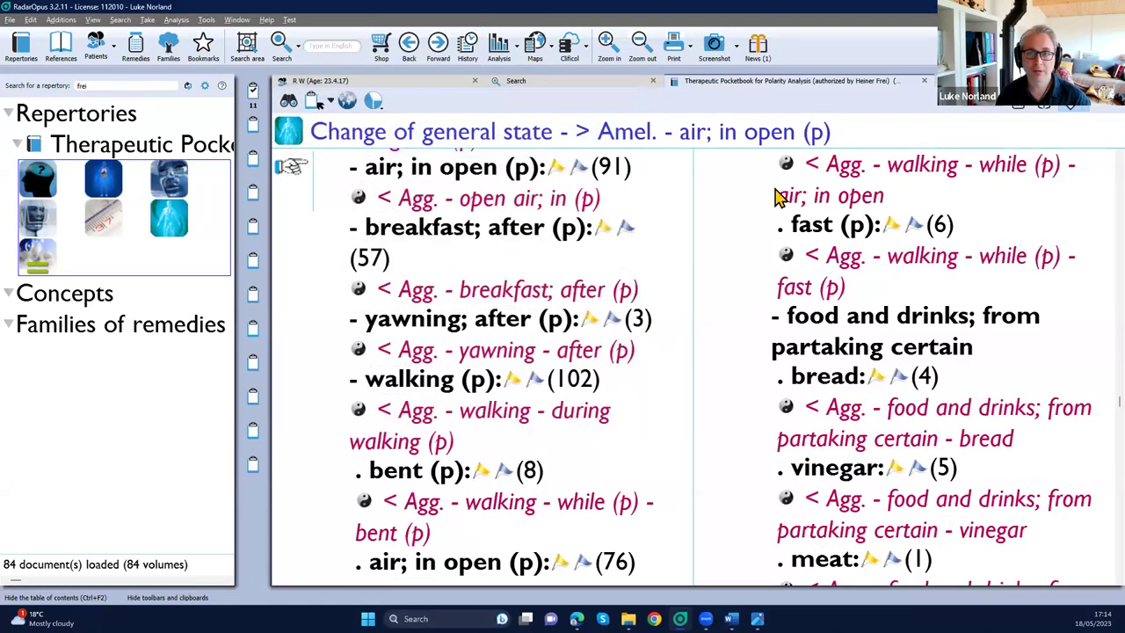
key(ctrl+F2)
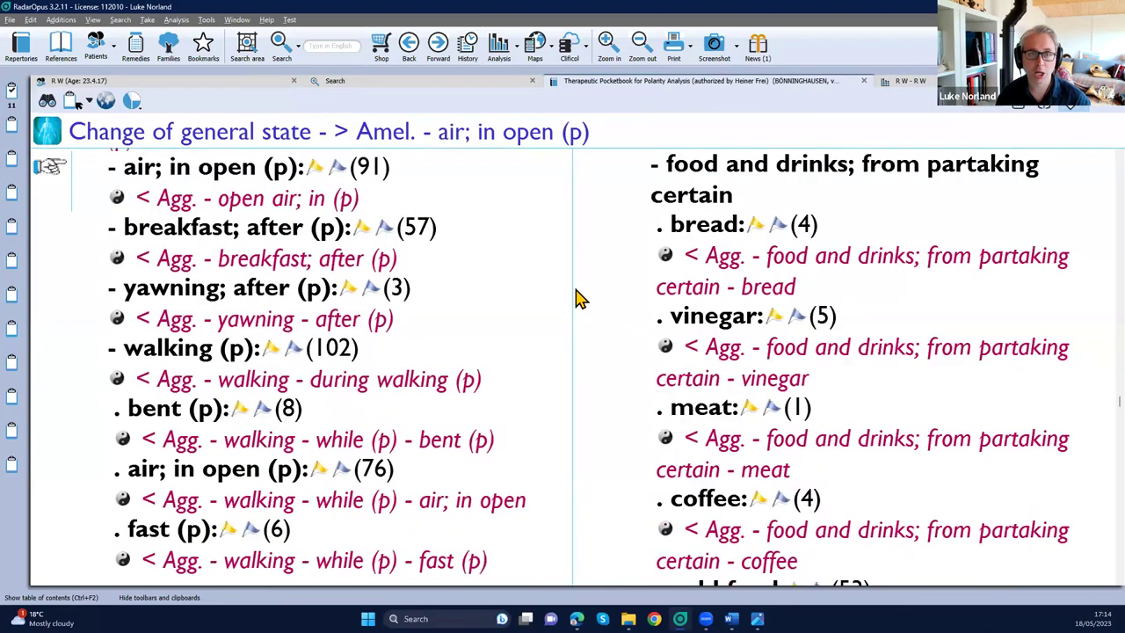
scroll(568, 319, down, 2)
scroll(277, 254, up, 1)
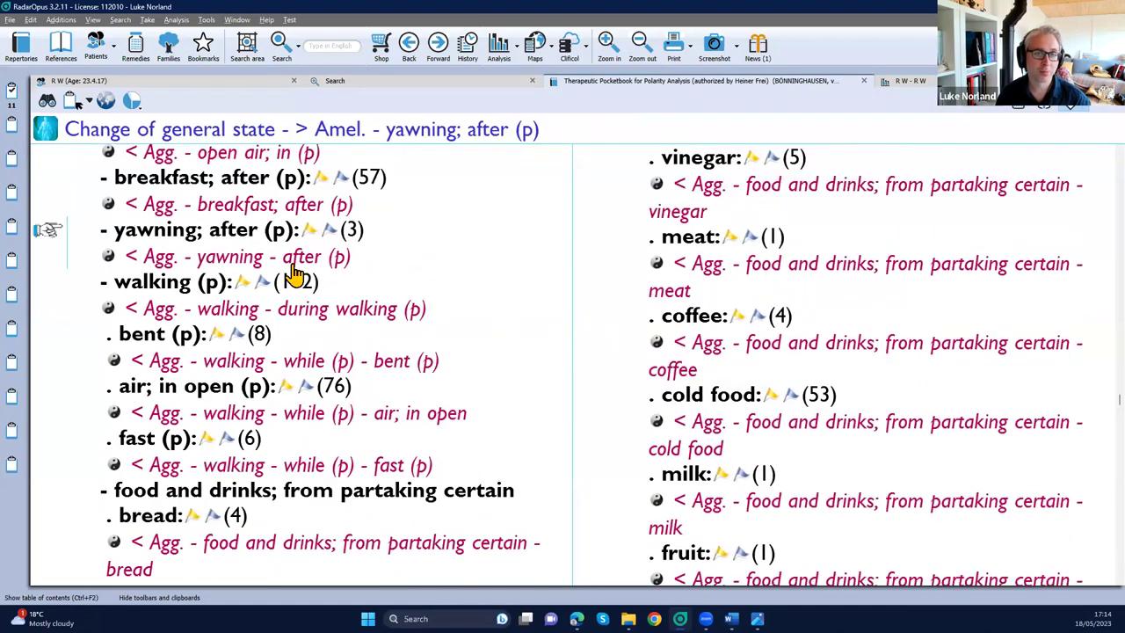
scroll(196, 184, up, 3)
scroll(218, 211, up, 2)
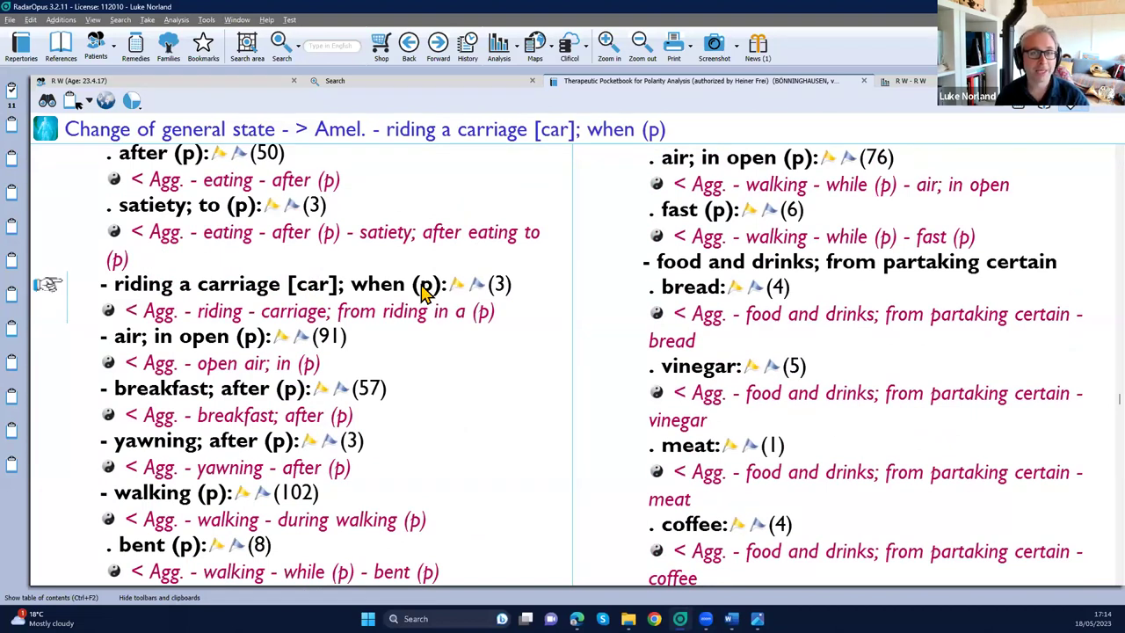
mouse_move(428, 286)
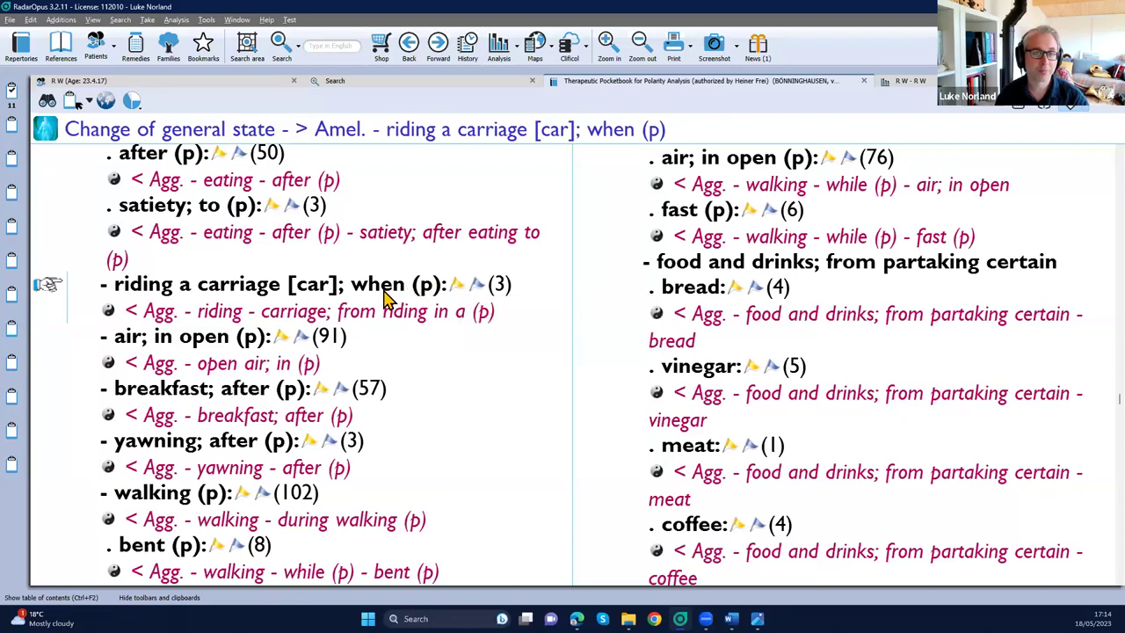
scroll(384, 299, up, 5)
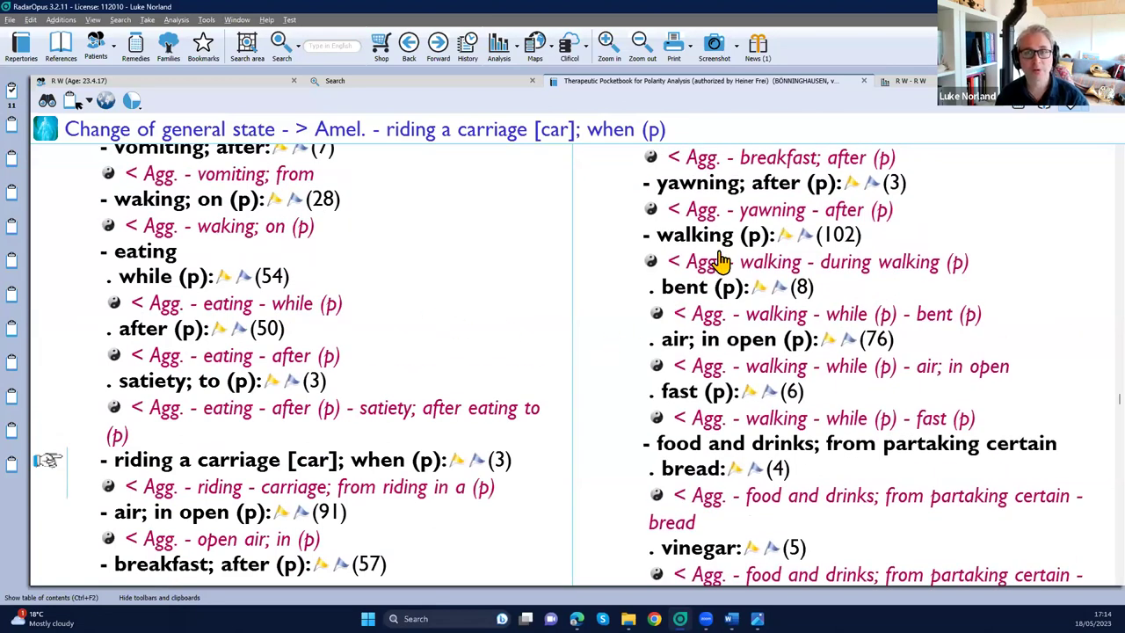
Step: Go to the yawning; after and riding a carriage rubrics, then reopen the navigator
click(723, 186)
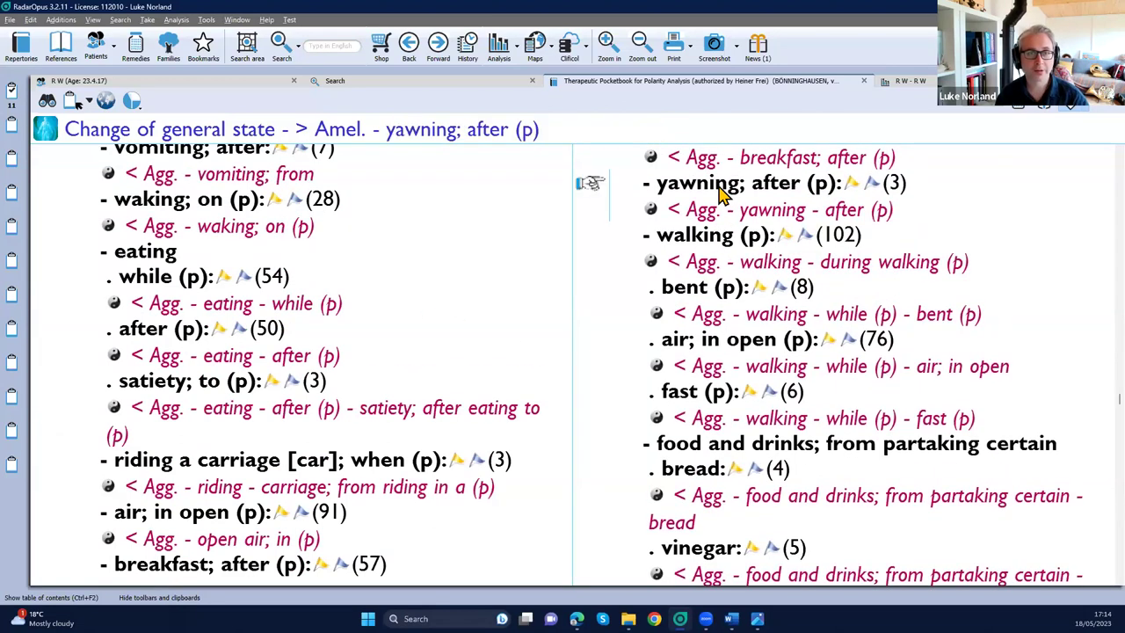
click(271, 467)
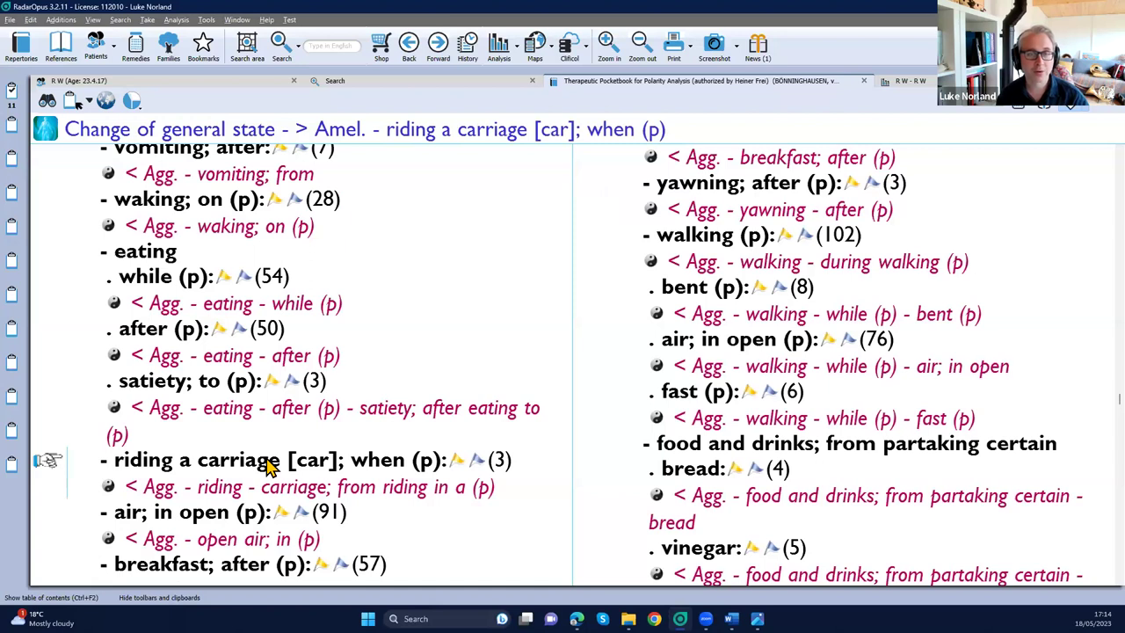
key(ctrl+F2)
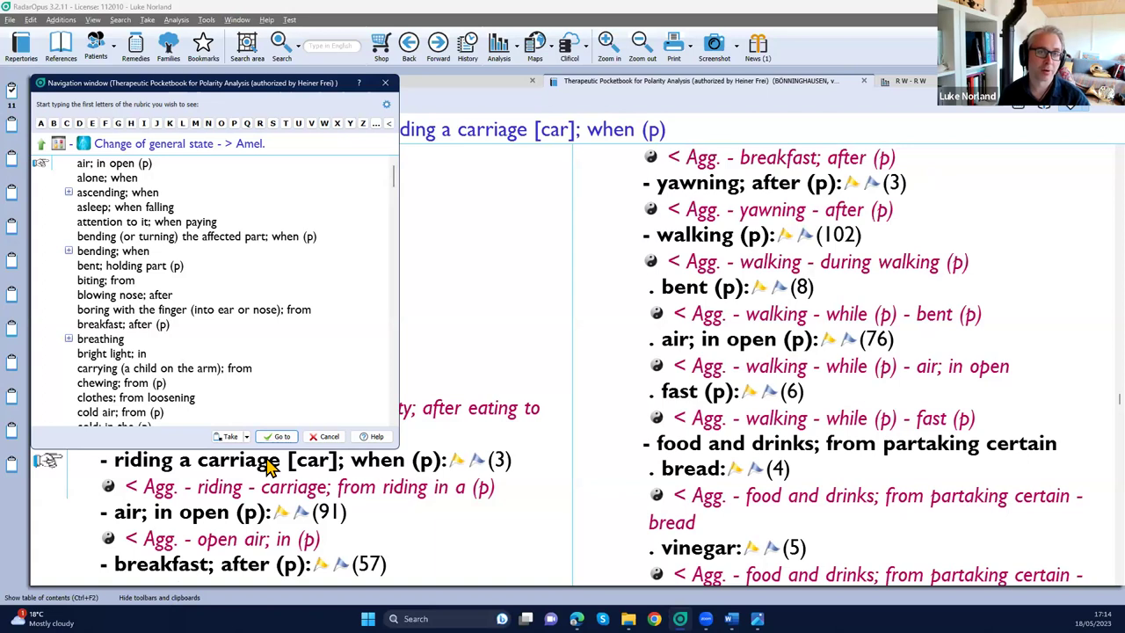
Step: Page down through the > Amel. rubric list, then close the navigator
key(Page_Down)
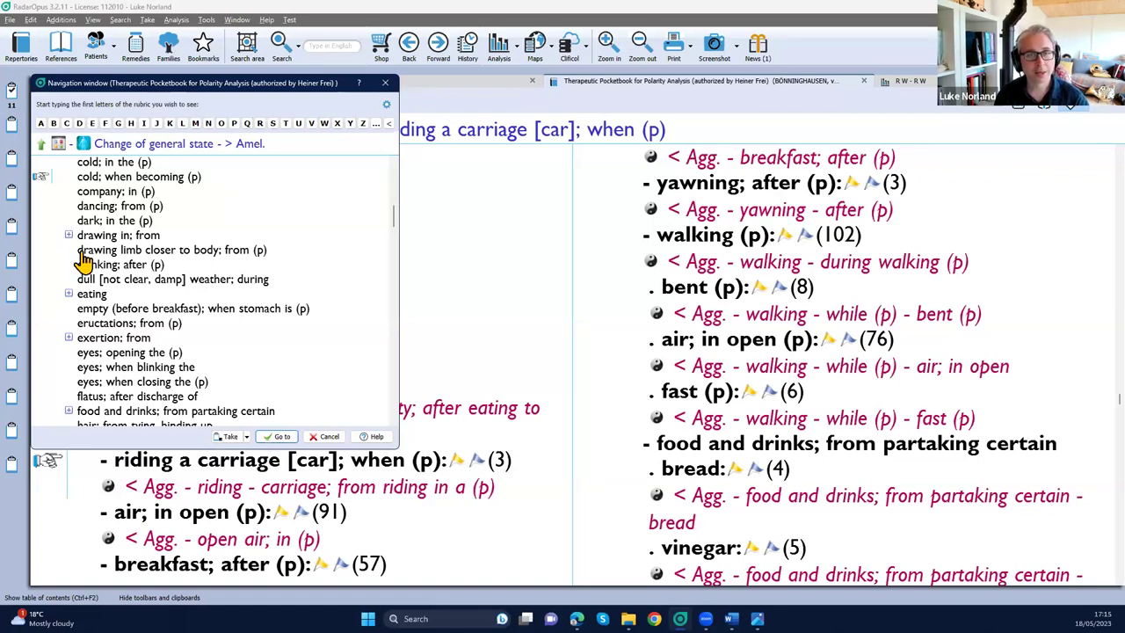
click(386, 85)
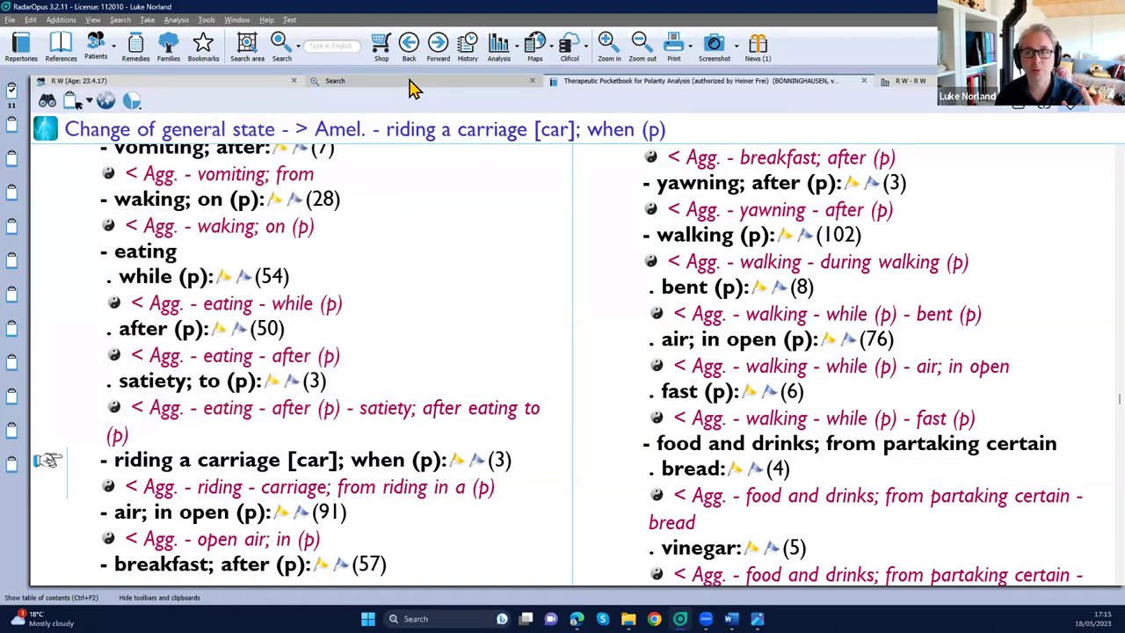
Step: Search the polarity pocketbook for 'agg p' and scroll through the 136 < Agg. (p) results
click(410, 80)
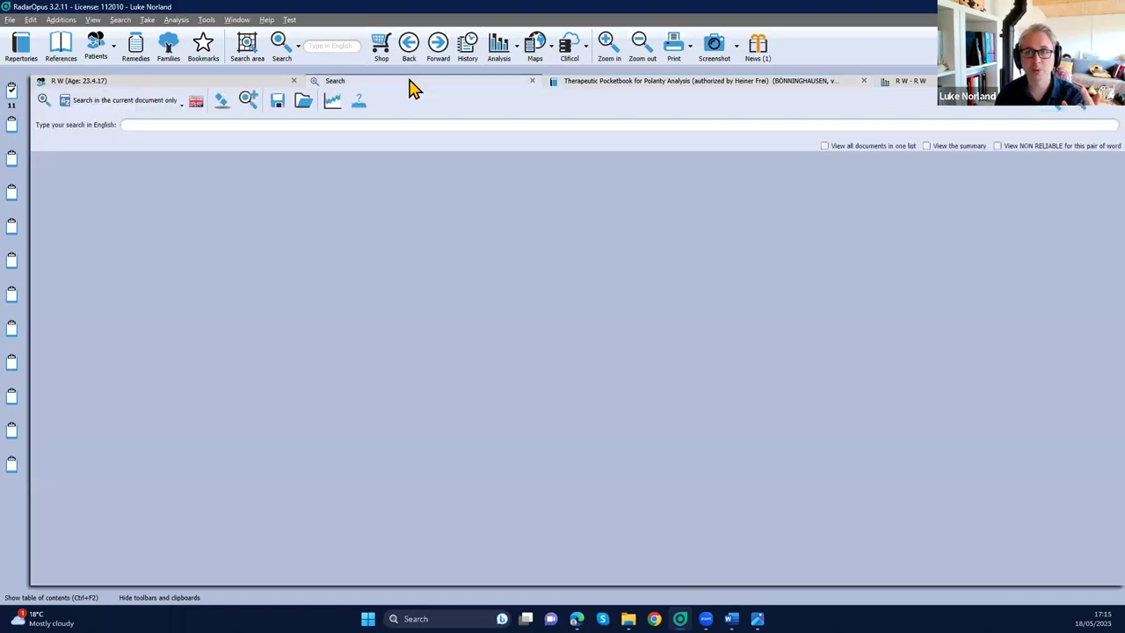
click(282, 48)
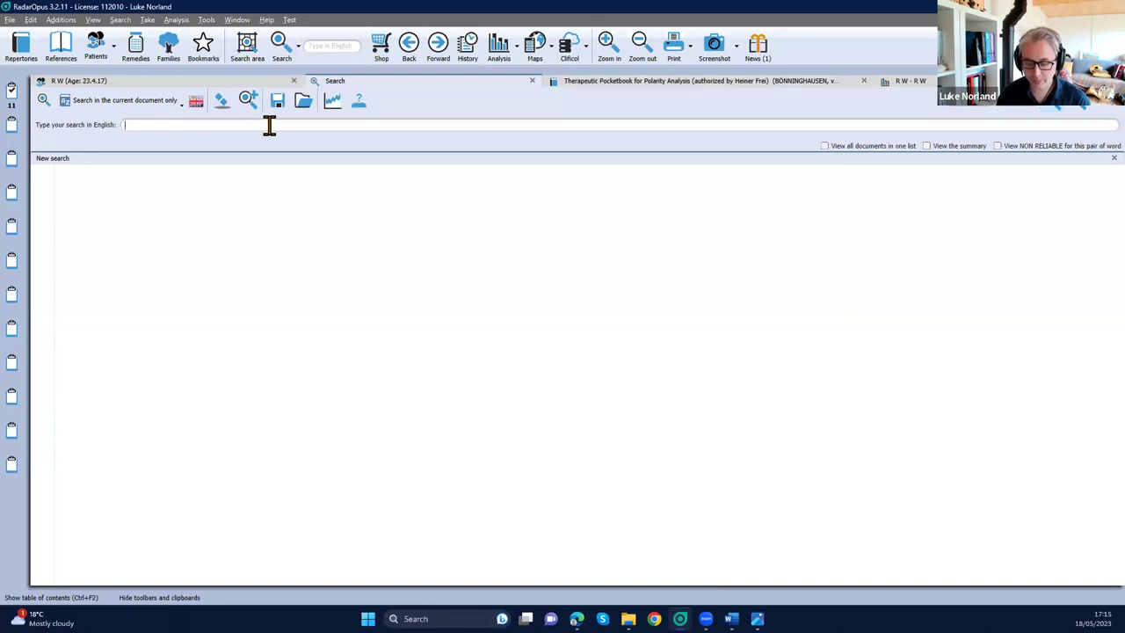
text(agg p)
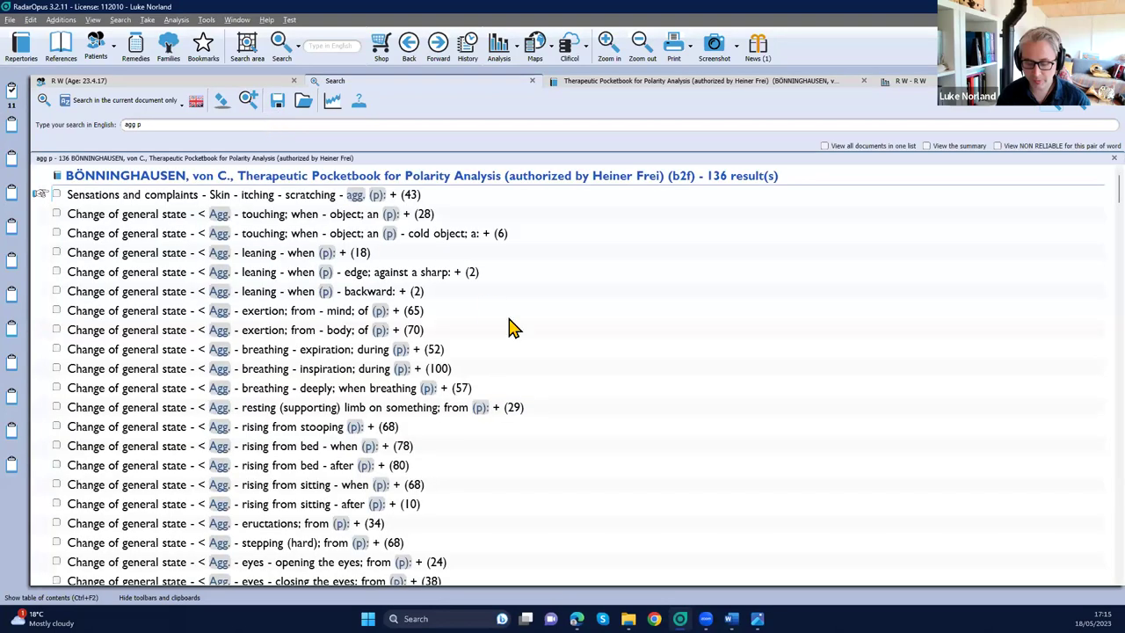
scroll(556, 377, up, 2)
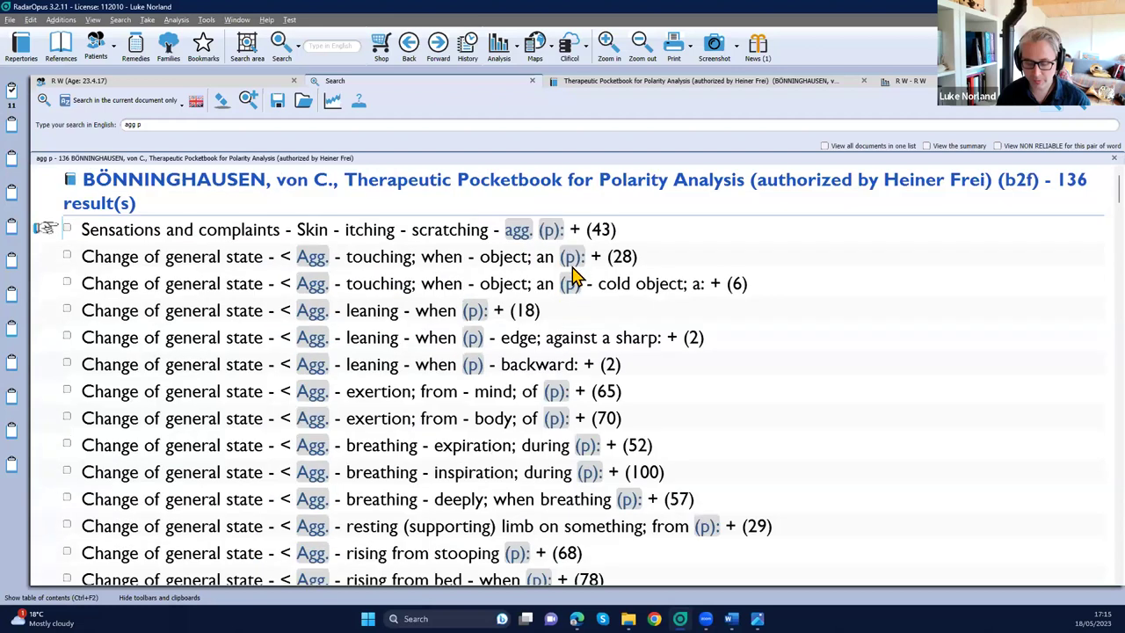
scroll(559, 327, down, 3)
scroll(557, 330, down, 3)
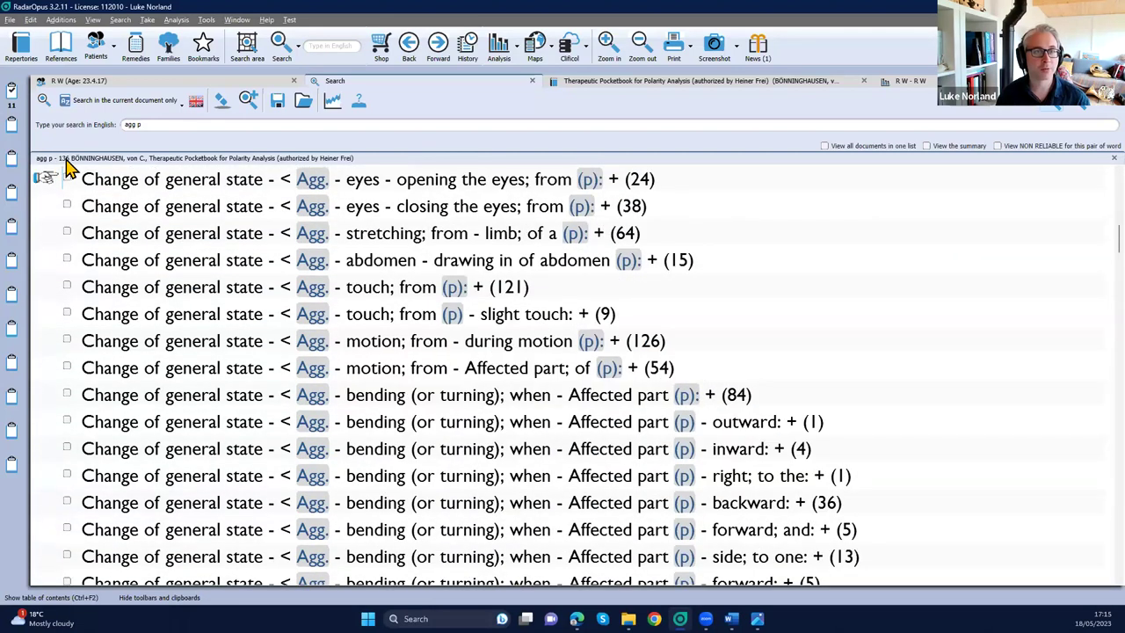
scroll(274, 288, down, 4)
scroll(274, 289, down, 12)
scroll(274, 297, down, 5)
scroll(276, 297, up, 15)
scroll(328, 326, up, 10)
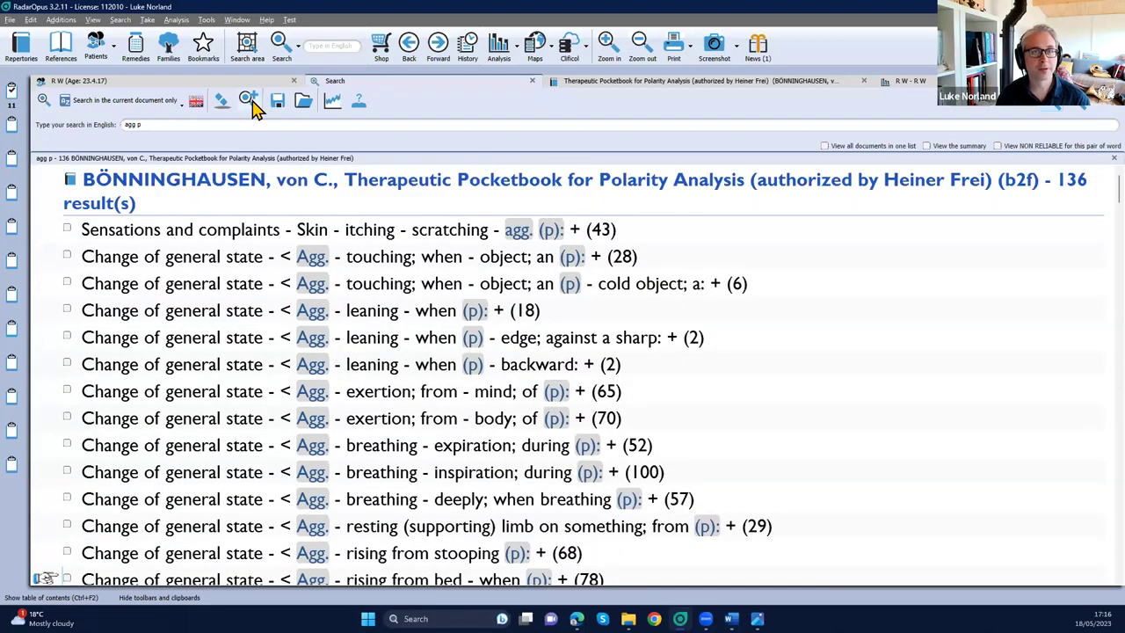
Step: Run a new search for 'amel p' and scroll its 113 > Amel. (p) results
click(250, 108)
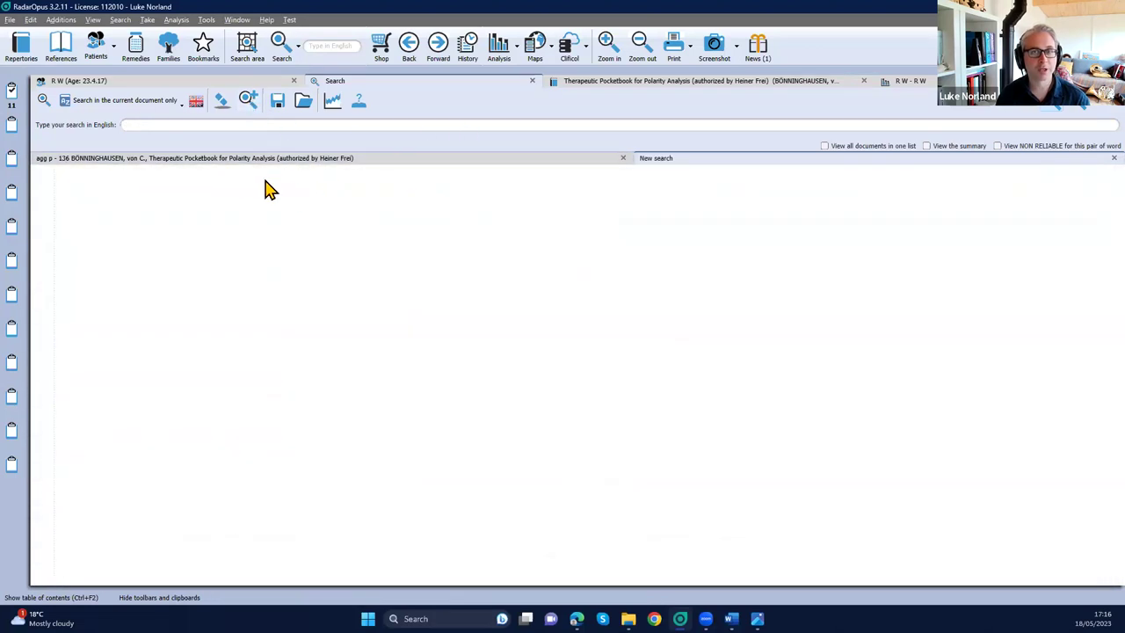
click(238, 161)
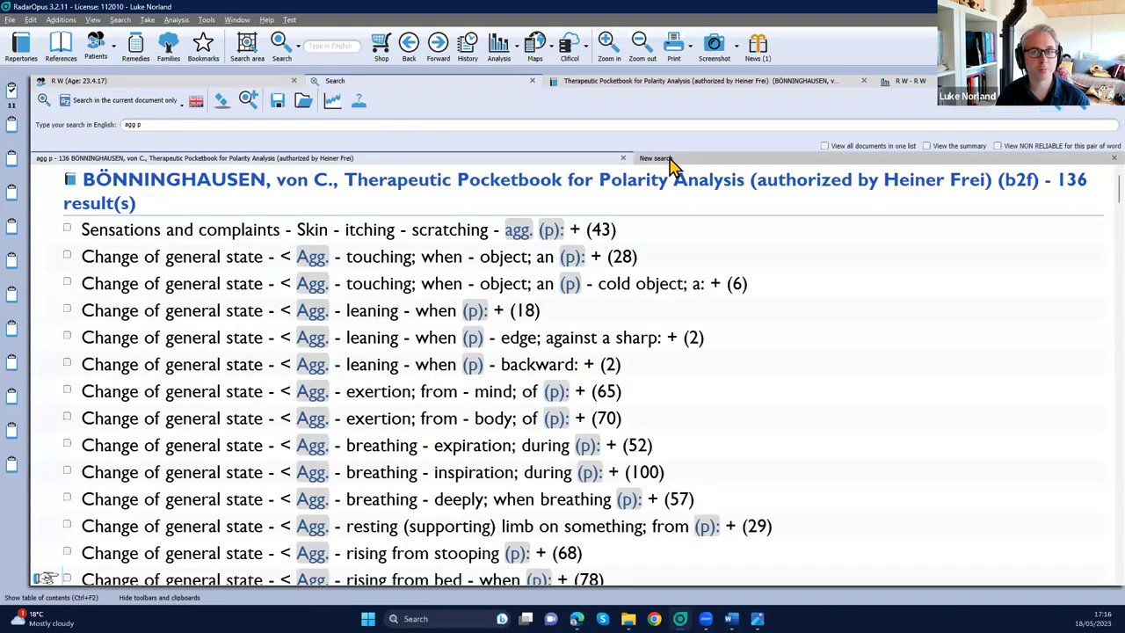
click(640, 159)
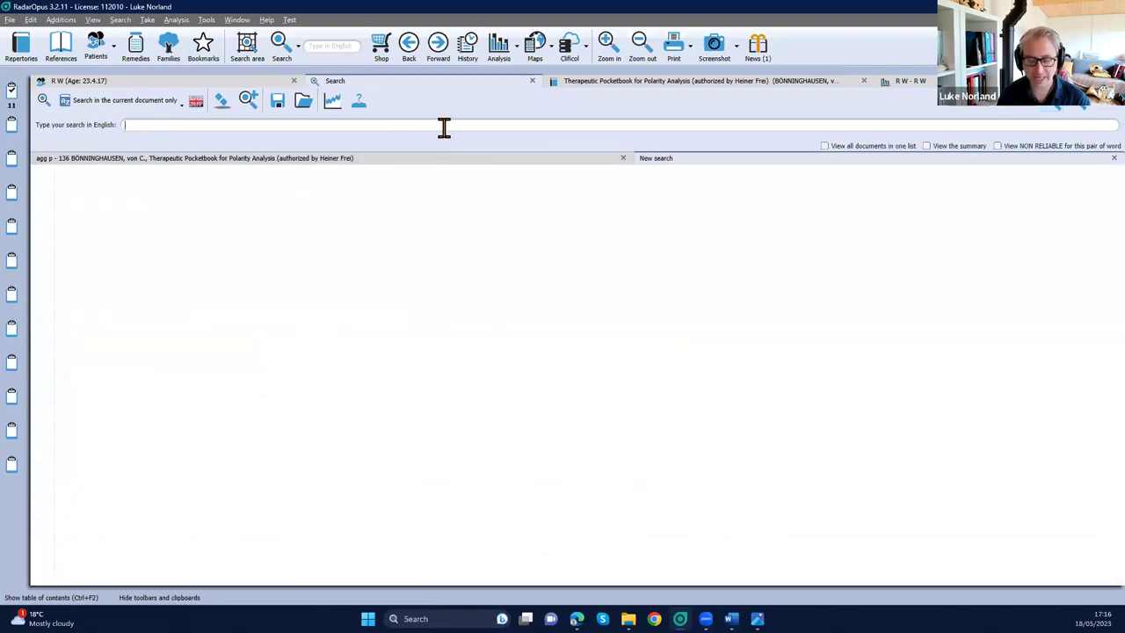
text(amel)
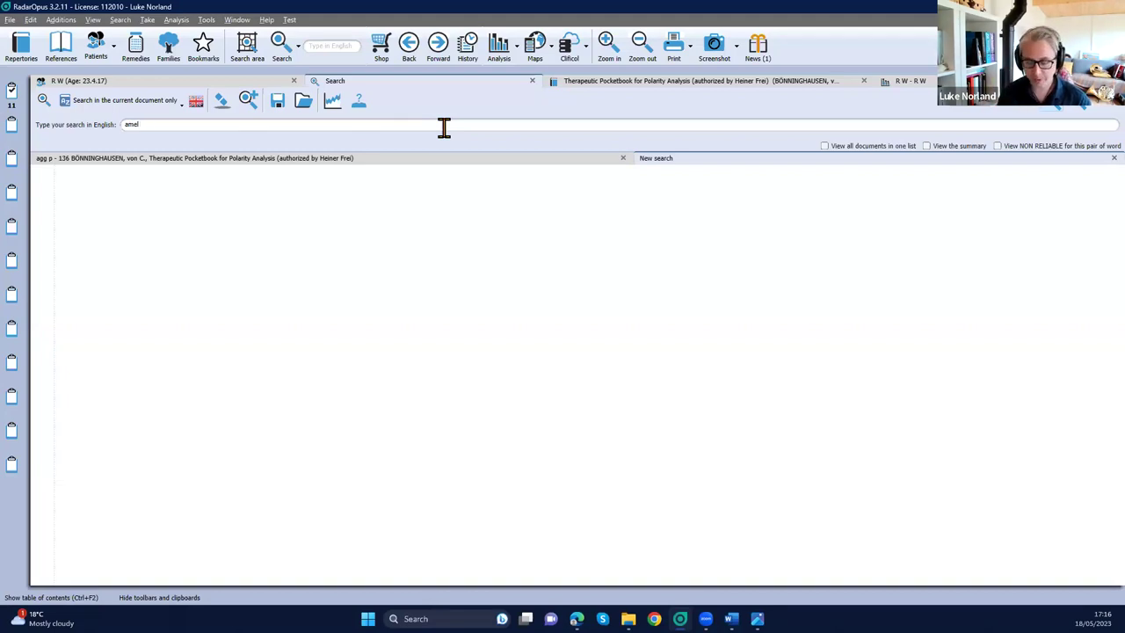
text(p)
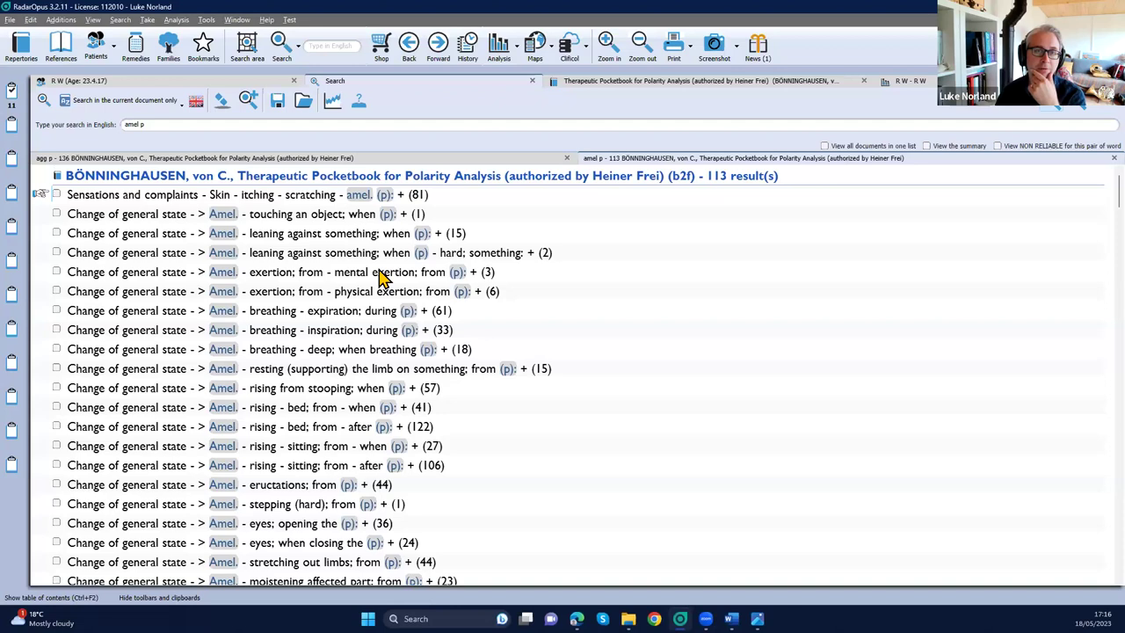
scroll(321, 355, down, 5)
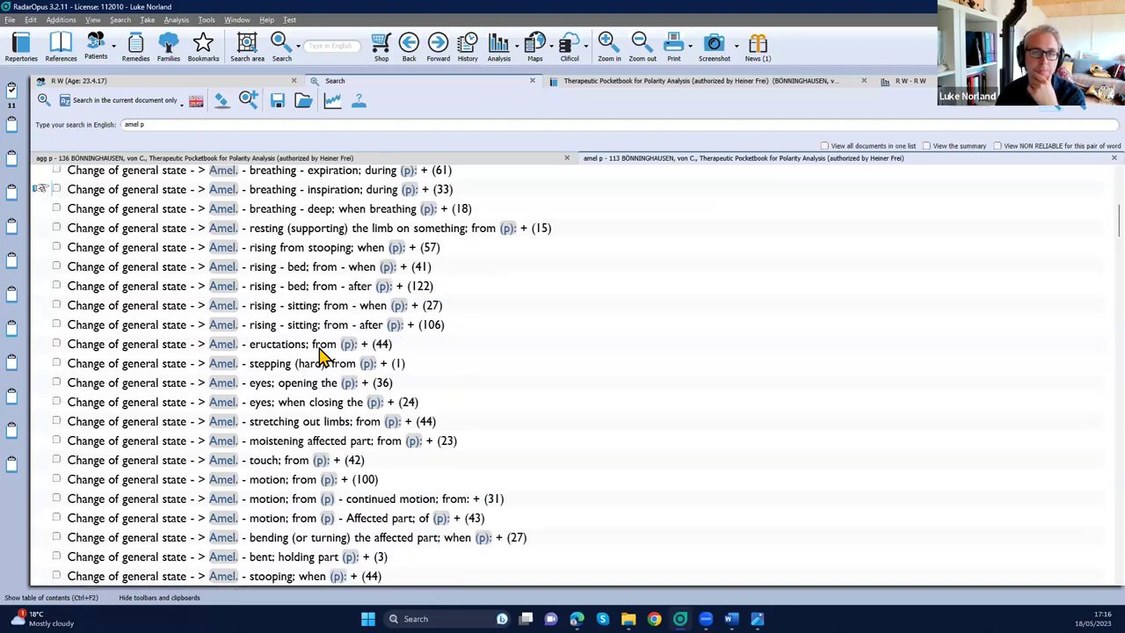
scroll(321, 355, up, 5)
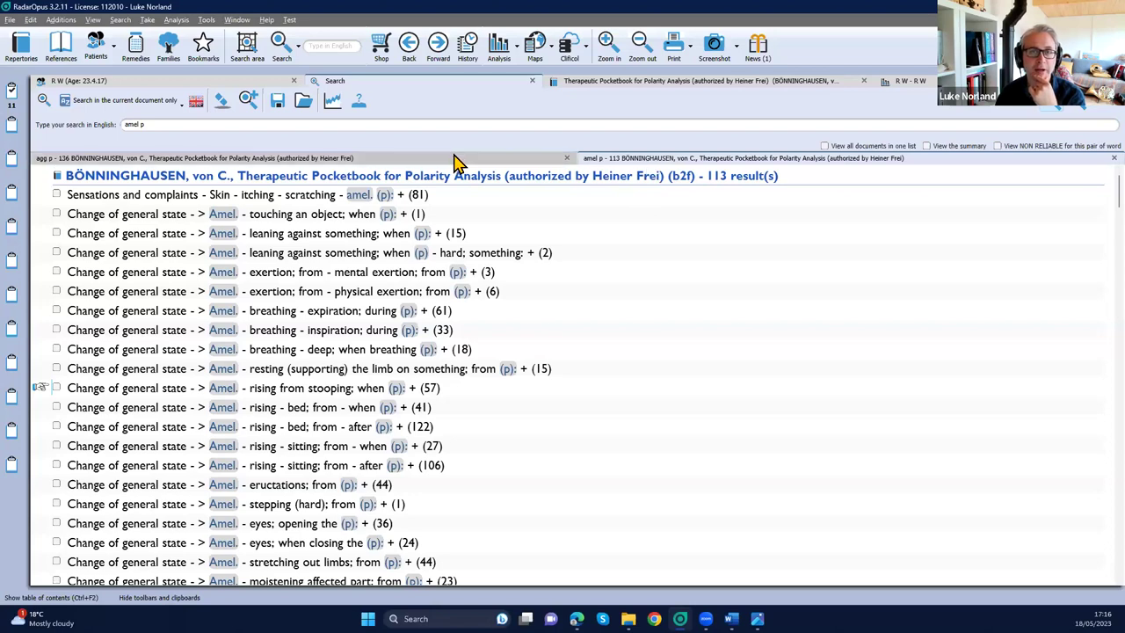
Step: Toggle between the agg p and amel p result tabs, settle on agg p, and clear the clipboard
click(626, 159)
click(532, 159)
click(613, 163)
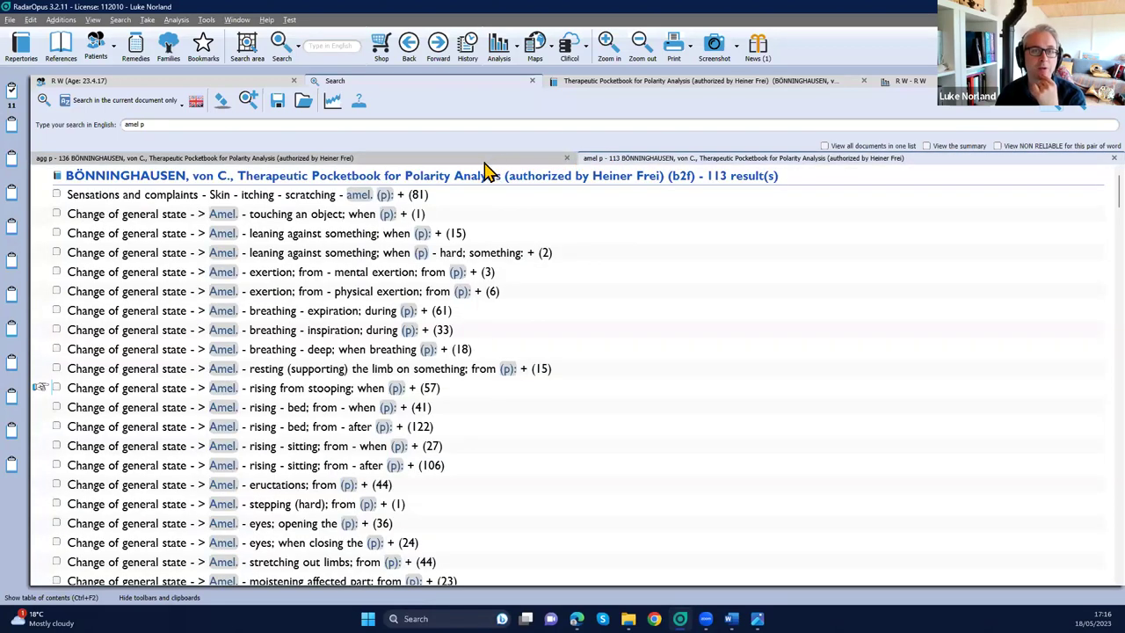
click(481, 164)
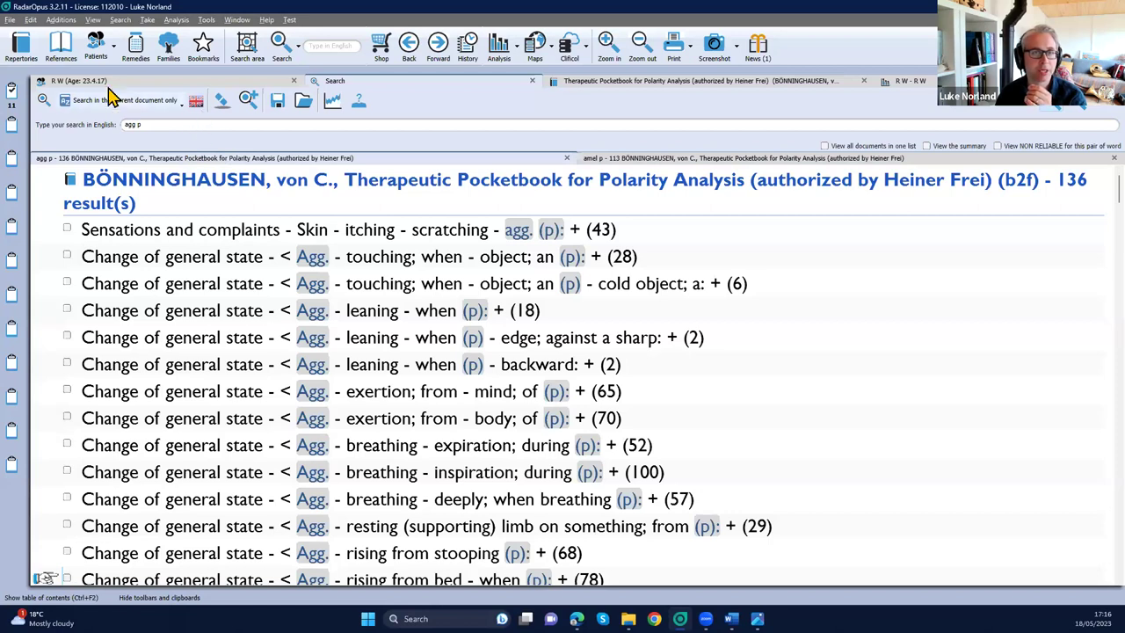
right_click(11, 92)
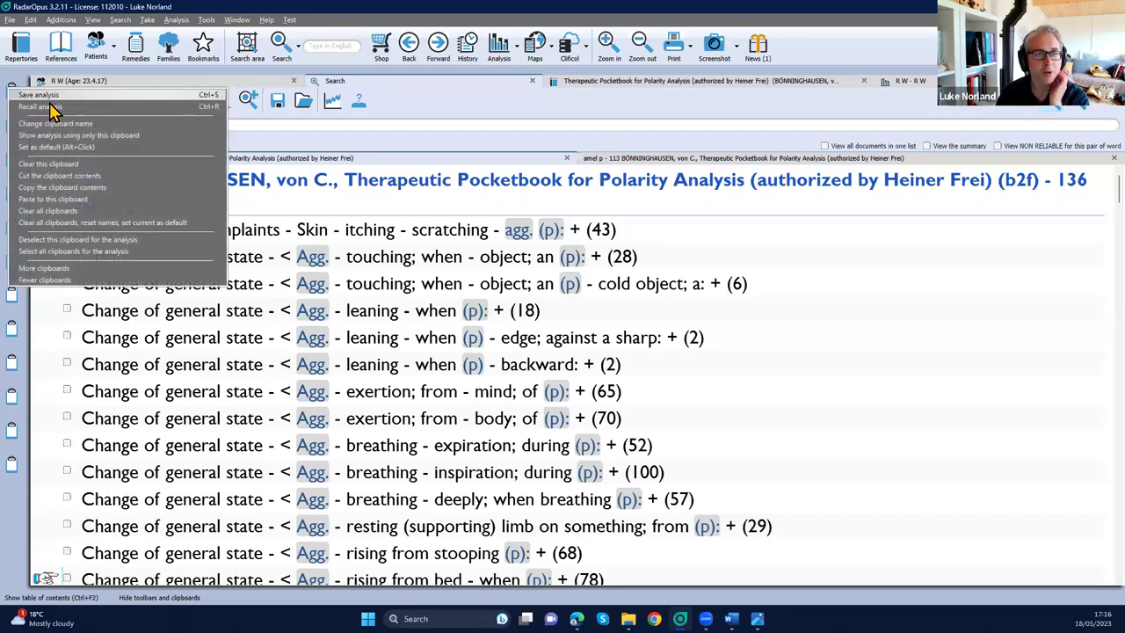
click(69, 164)
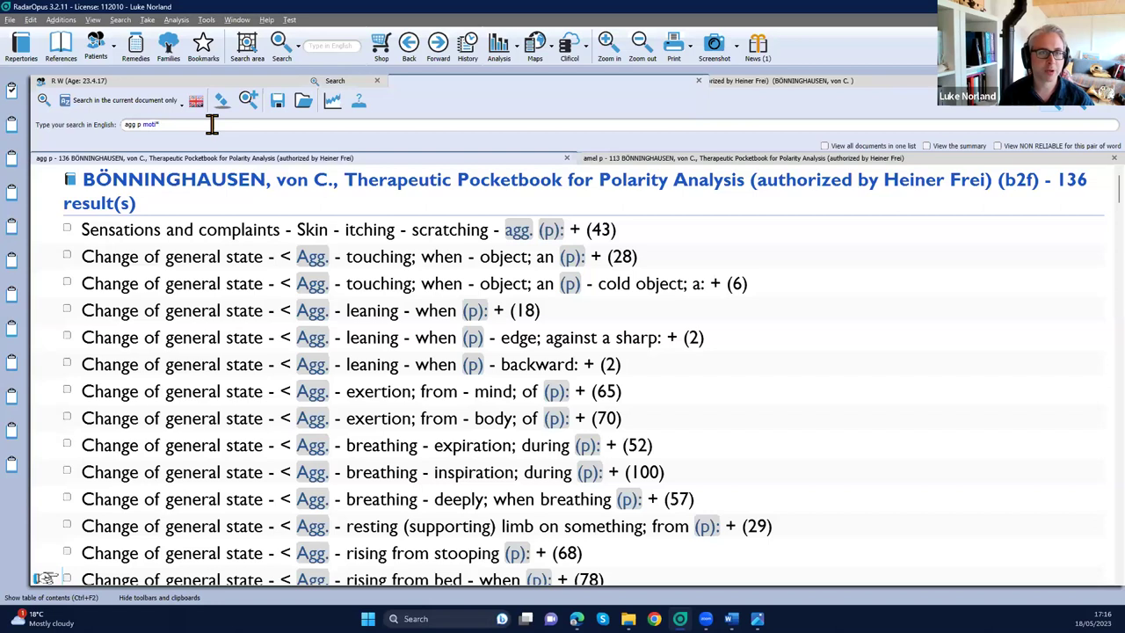
Step: Search 'agg p moti*' to get the 2 motion aggravation rubrics, then select 'moti' for replacing
key(Return)
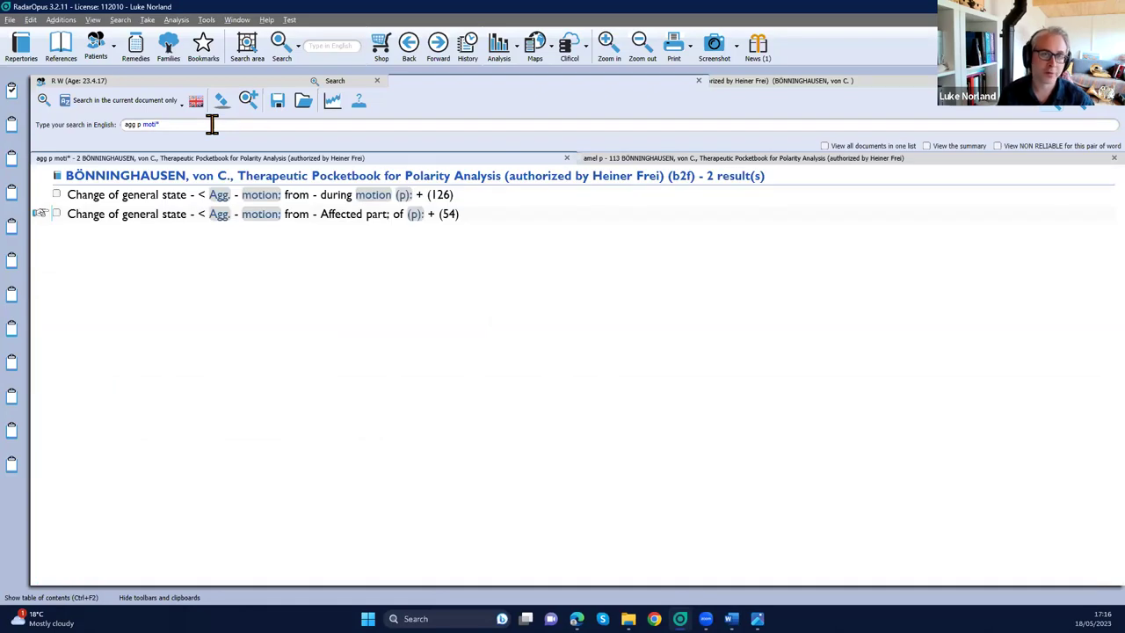
scroll(444, 300, up, 3)
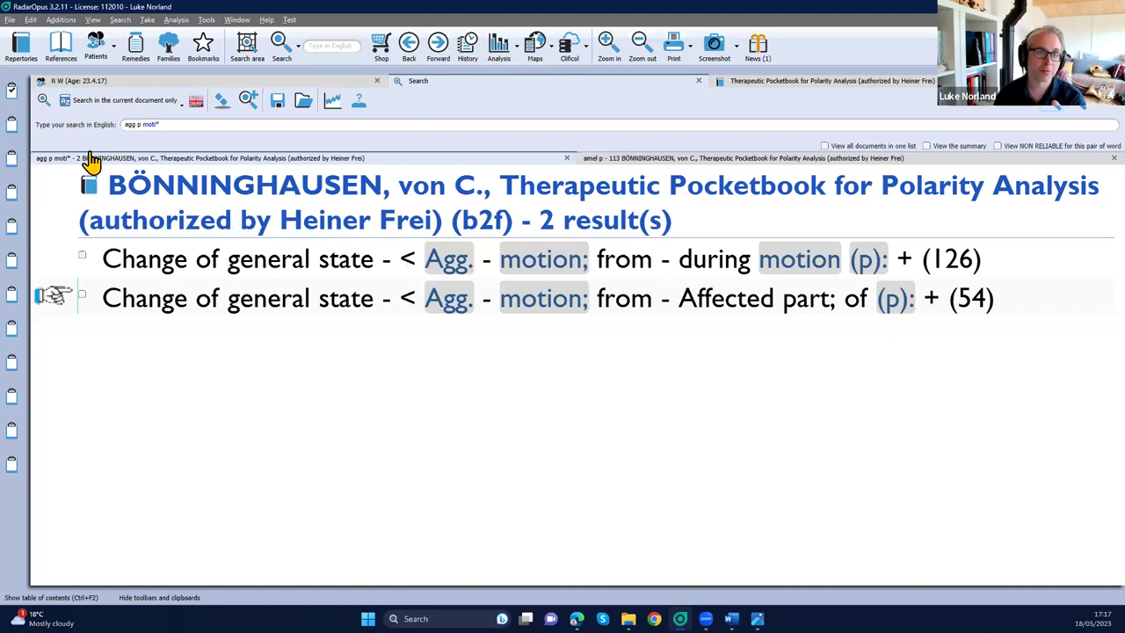
click(1090, 109)
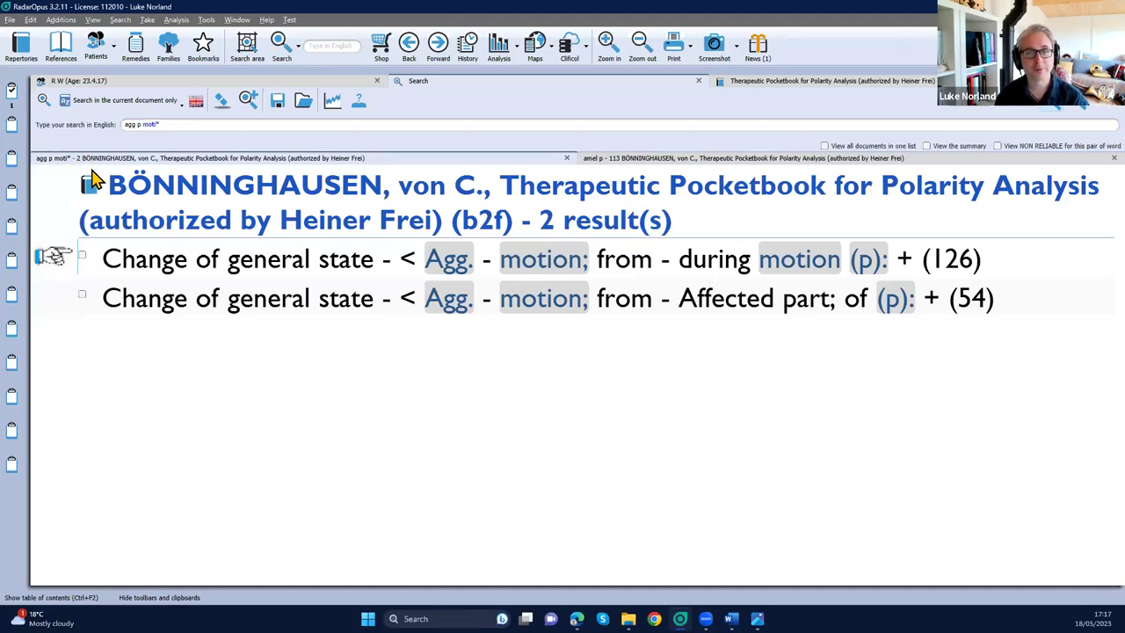
double_click(146, 124)
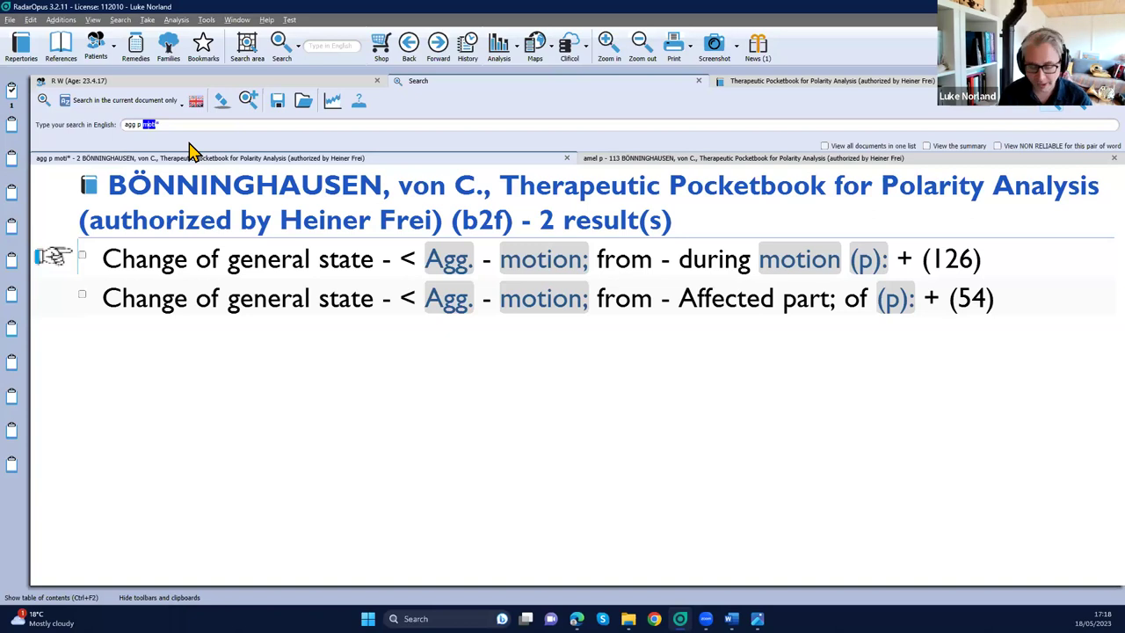
Step: Change the search to 'agg p lyi*' to list the 10 lying aggravation rubrics
text(lyi)
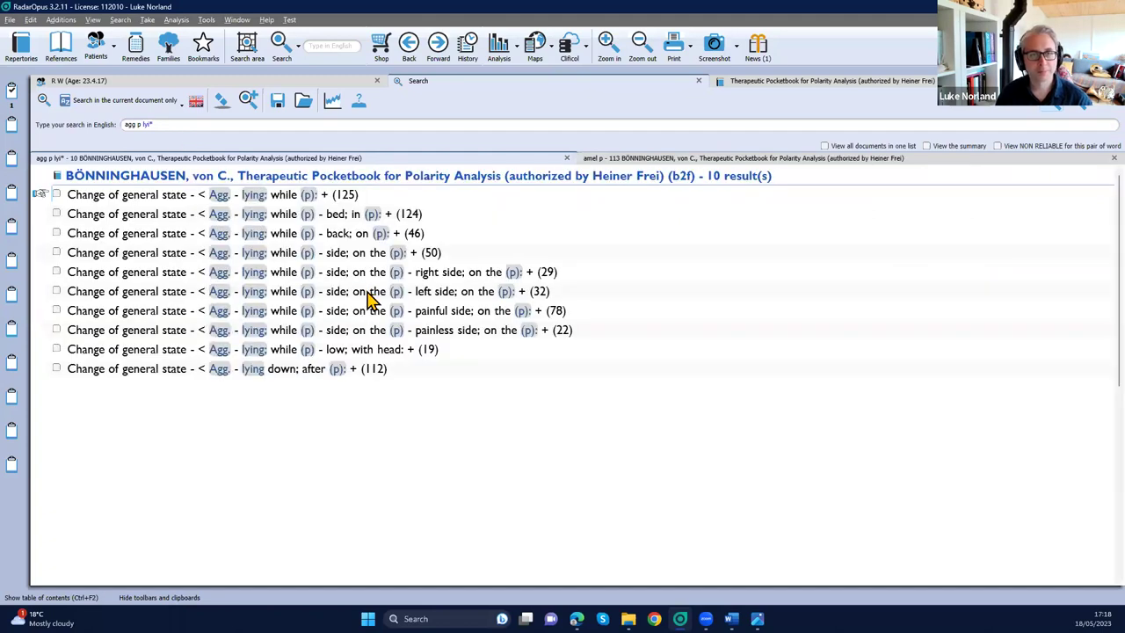
scroll(369, 299, up, 3)
scroll(369, 301, down, 2)
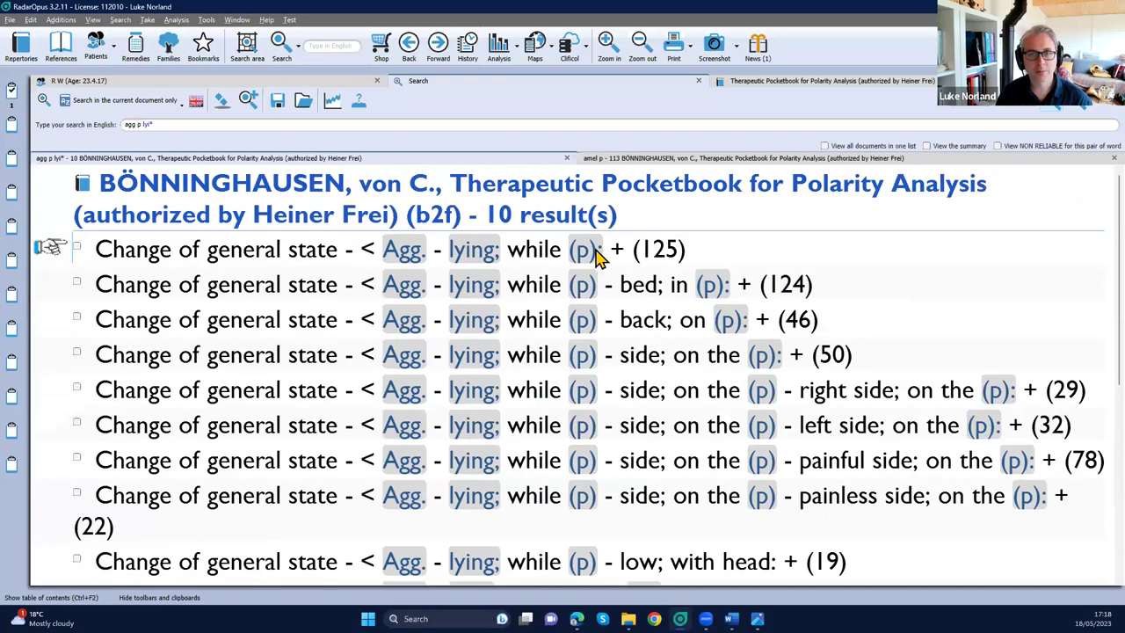
scroll(646, 259, down, 1)
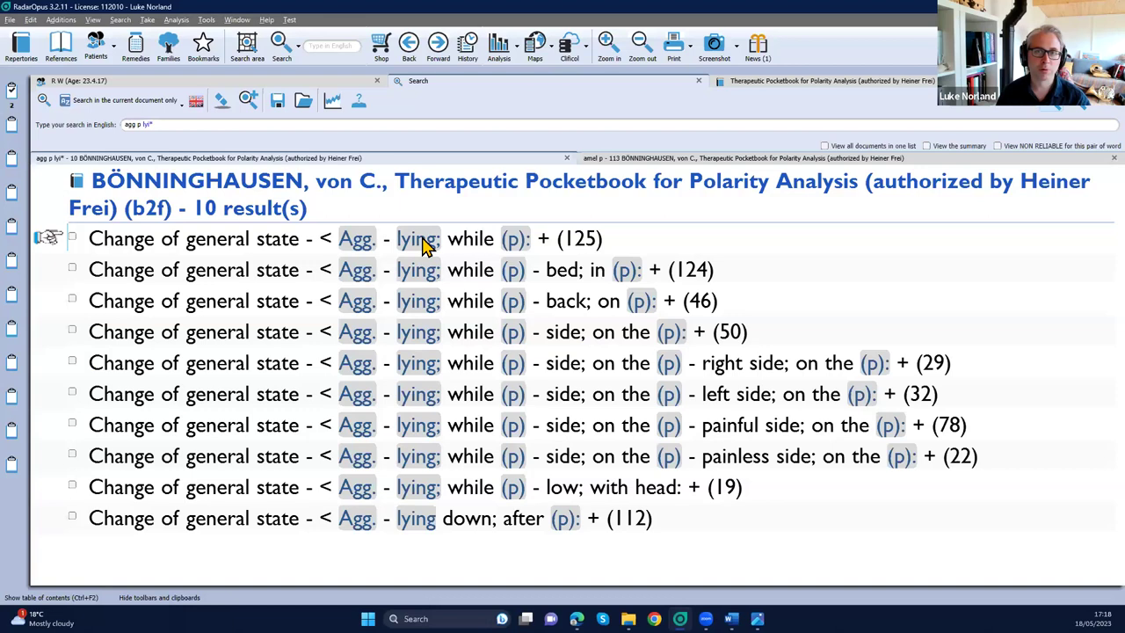
Step: Search 'amel p warm*' for the warmth amelioration rubrics, comparing with the lying results
click(684, 160)
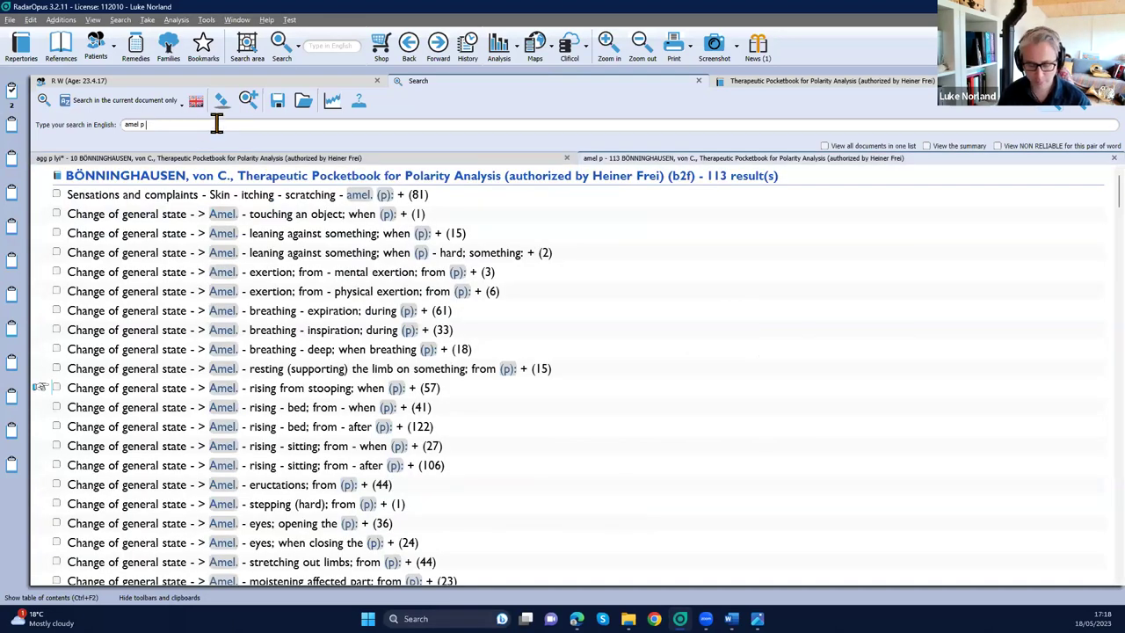
text(*)
key(Return)
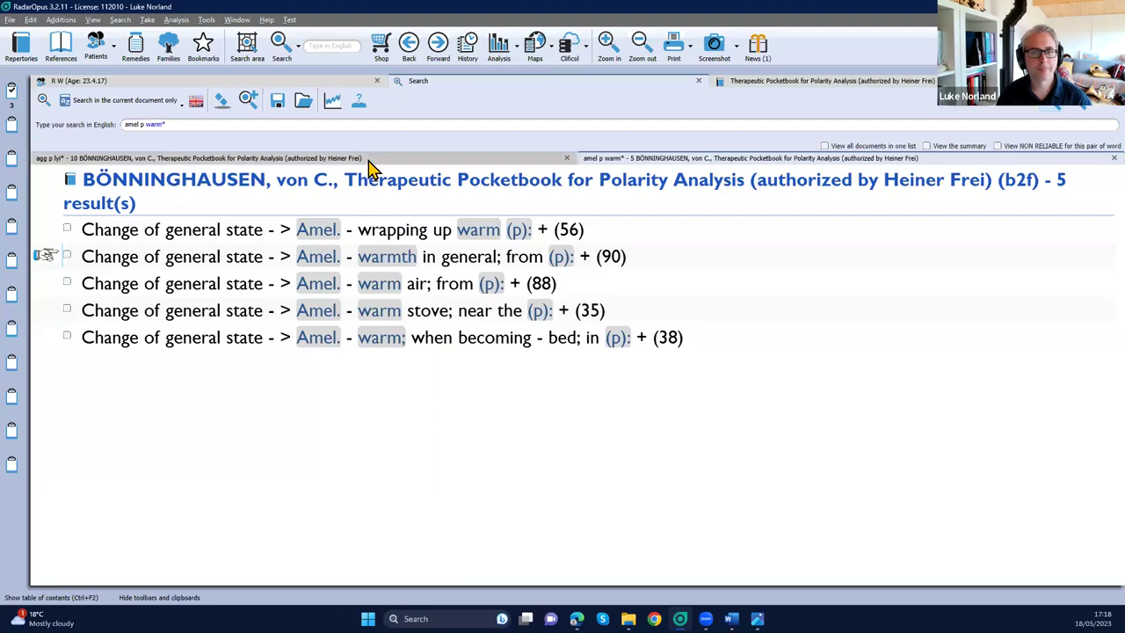
click(255, 161)
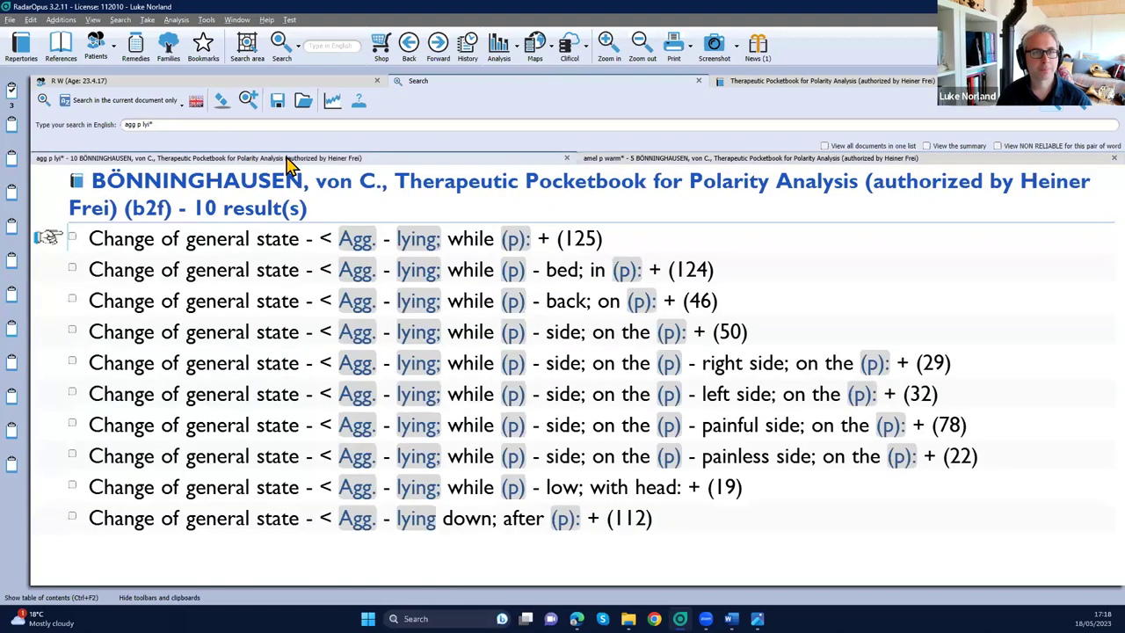
click(615, 161)
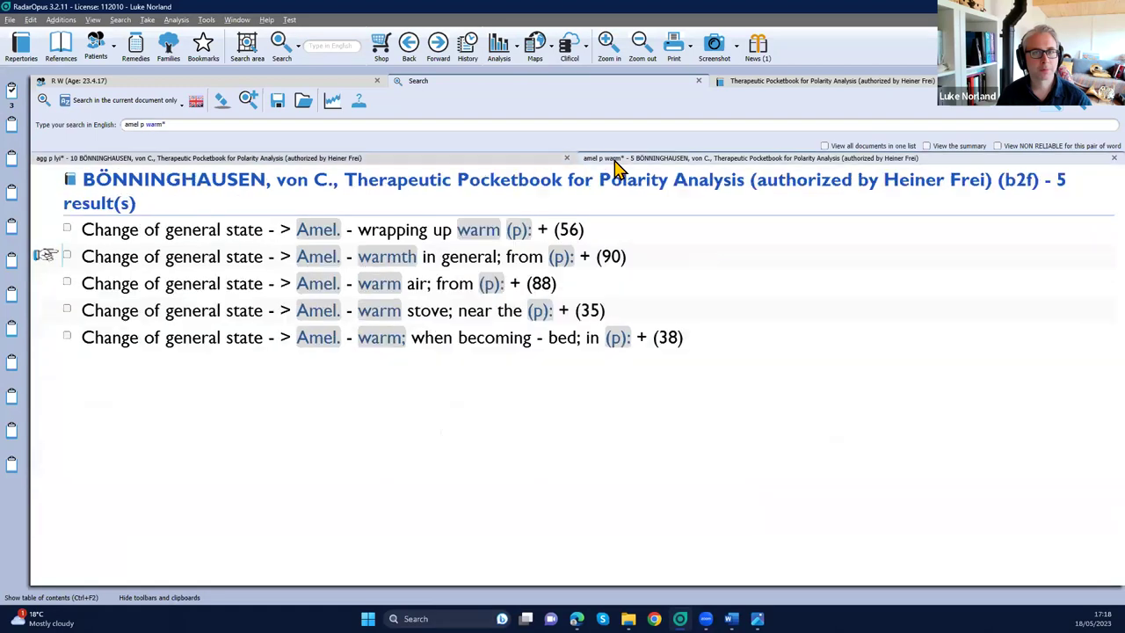
Step: Search 'amel p eat*' and open the polarity analysis of the four chosen symptoms
double_click(153, 124)
text(eat*)
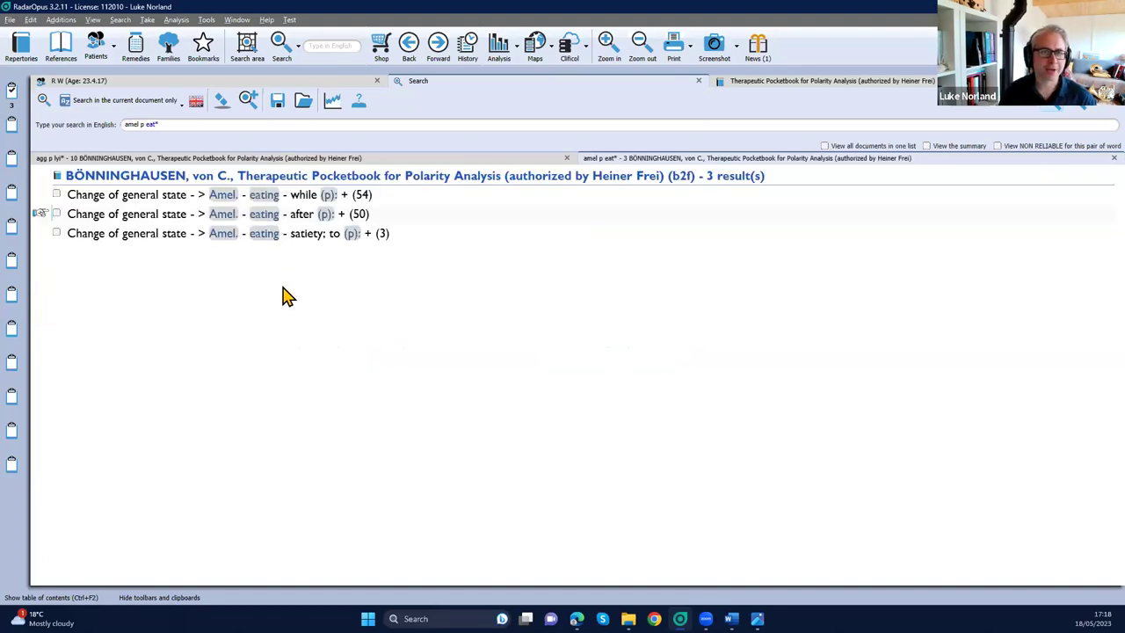
scroll(282, 295, up, 2)
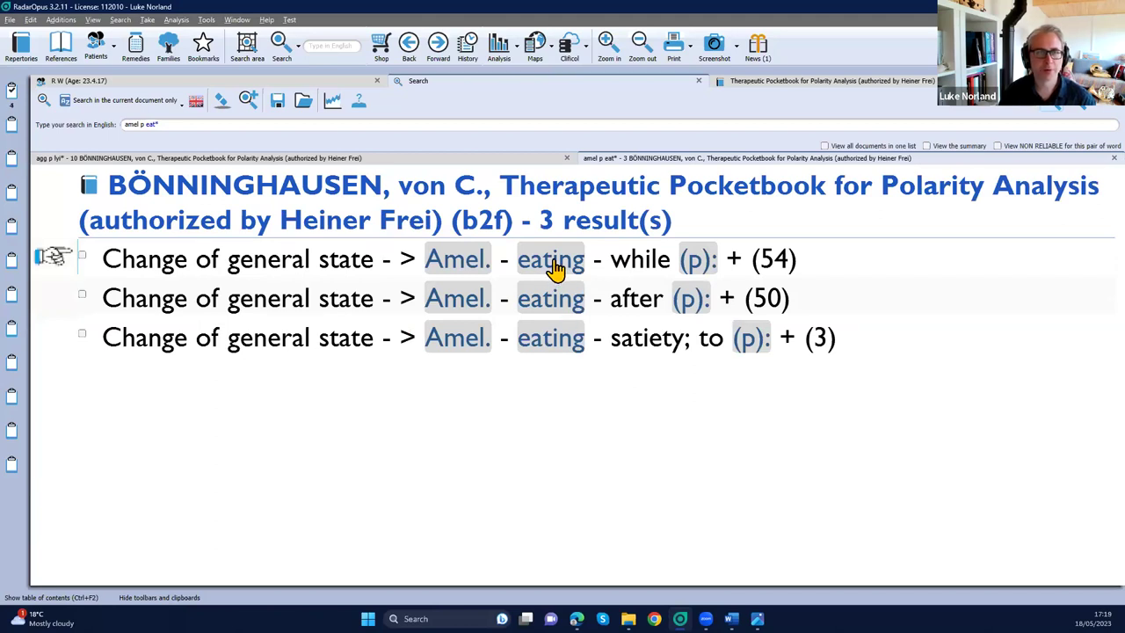
click(16, 95)
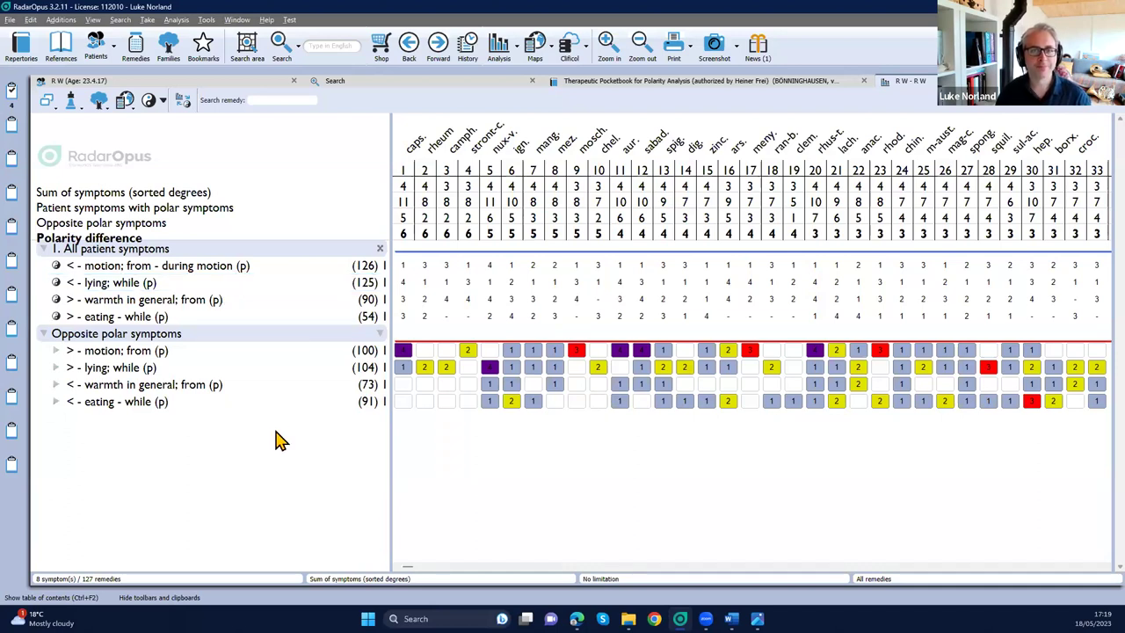
click(369, 330)
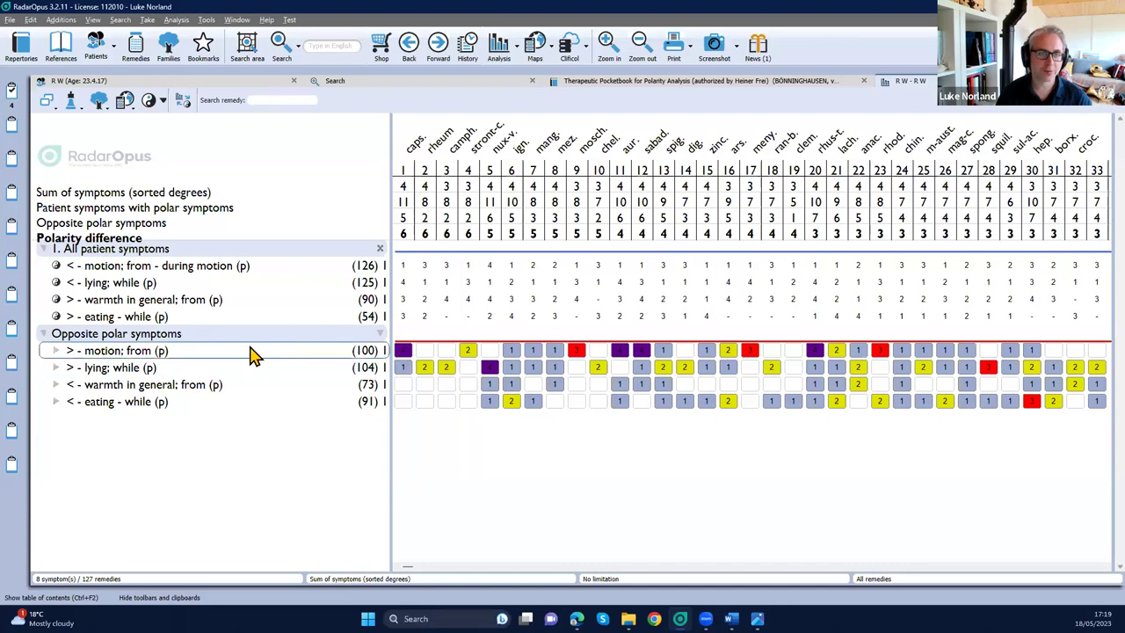
Step: Compare the motion and lying symptoms with their opposites, then highlight nux-v. in column 5
click(207, 266)
click(202, 351)
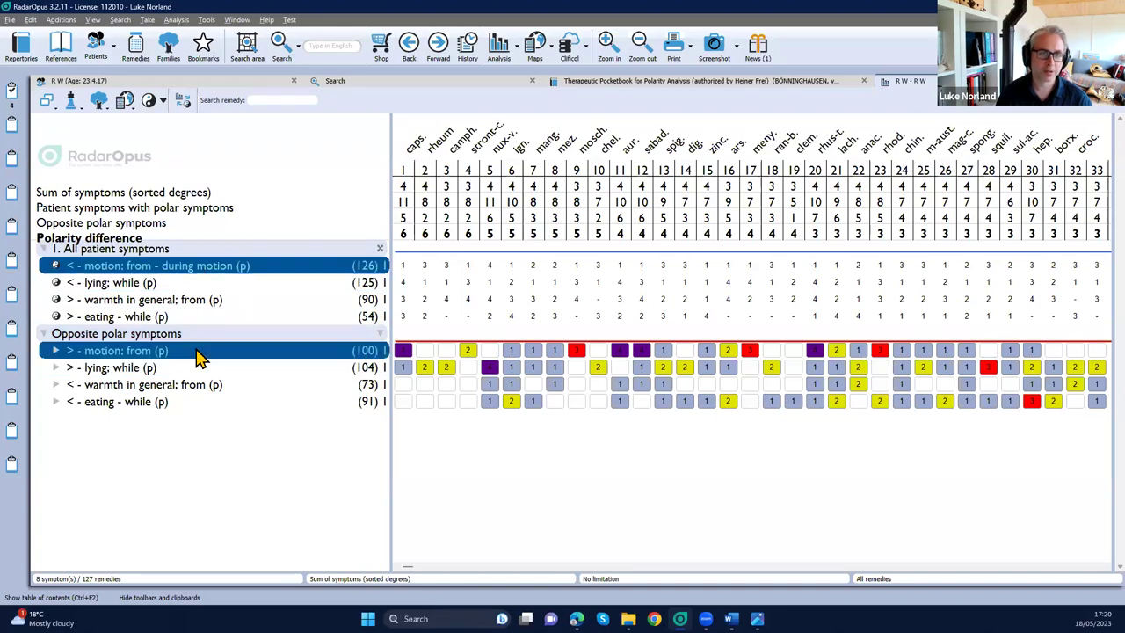
scroll(203, 354, up, 1)
scroll(201, 355, down, 1)
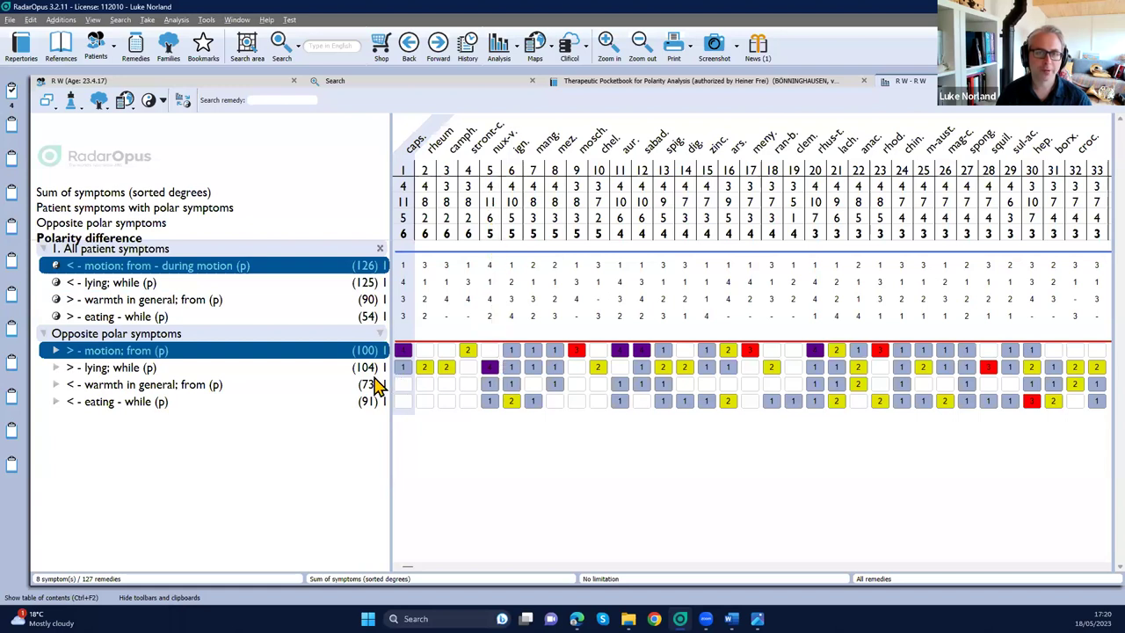
click(298, 372)
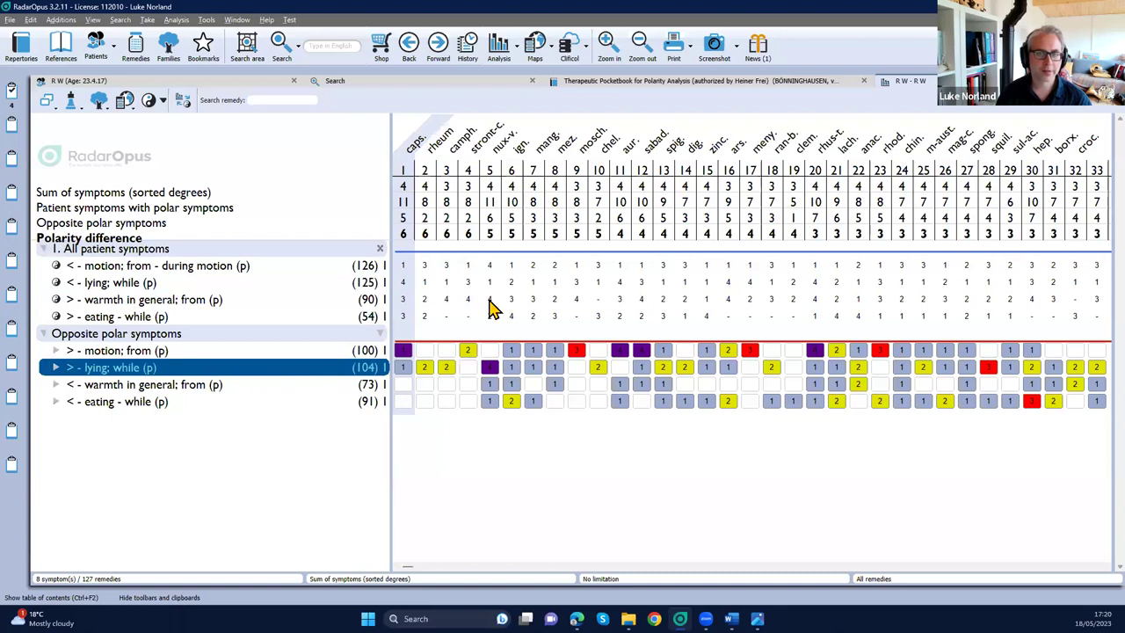
click(502, 155)
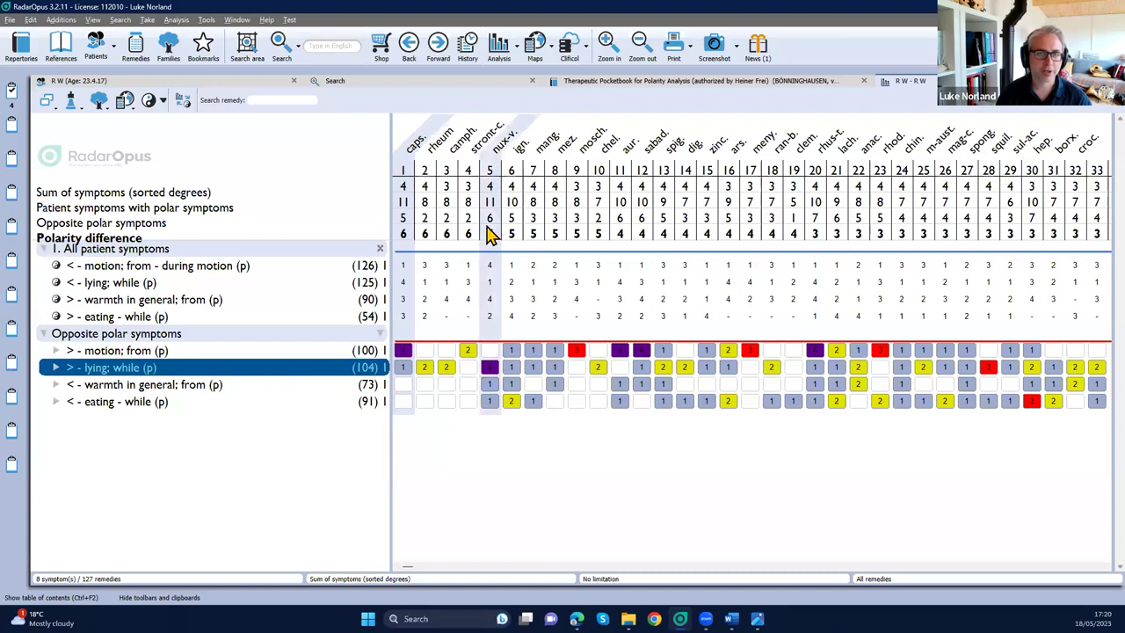
Step: Highlight columns 9 (mosch.), 11 (aur.), 12 (sabad.), 17 and 20 as candidate remedies
click(588, 169)
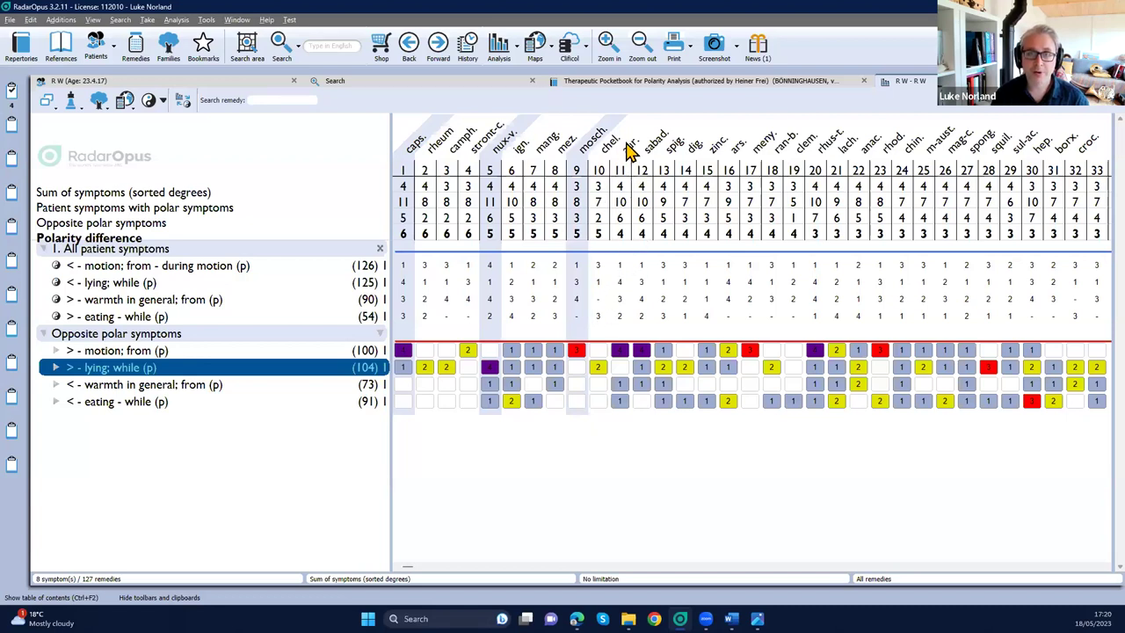
click(625, 169)
click(651, 157)
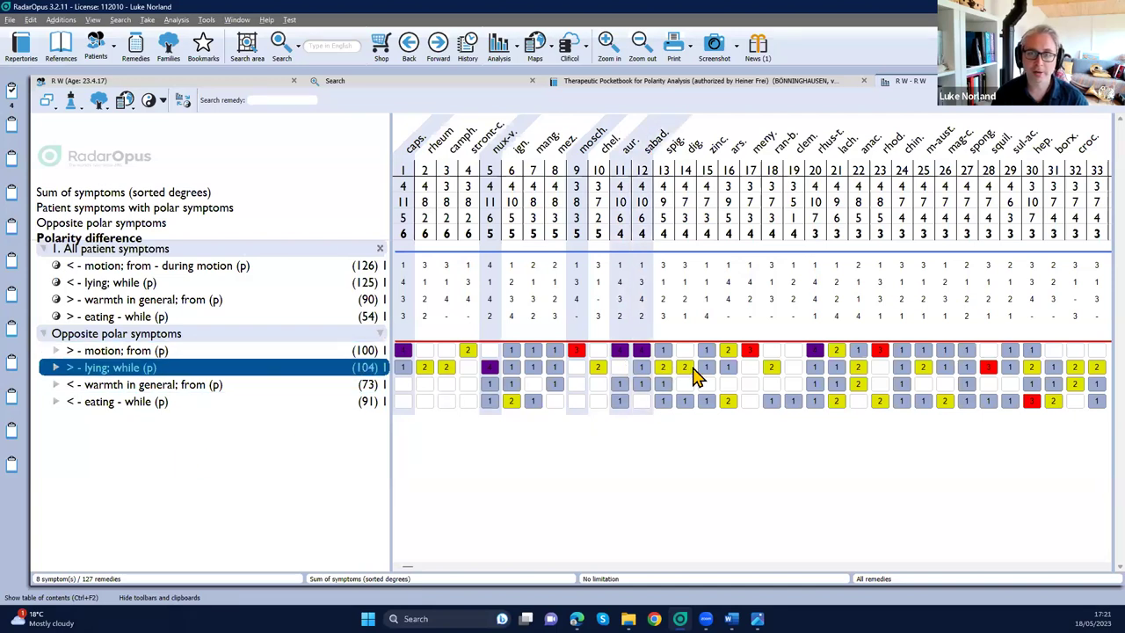
click(758, 164)
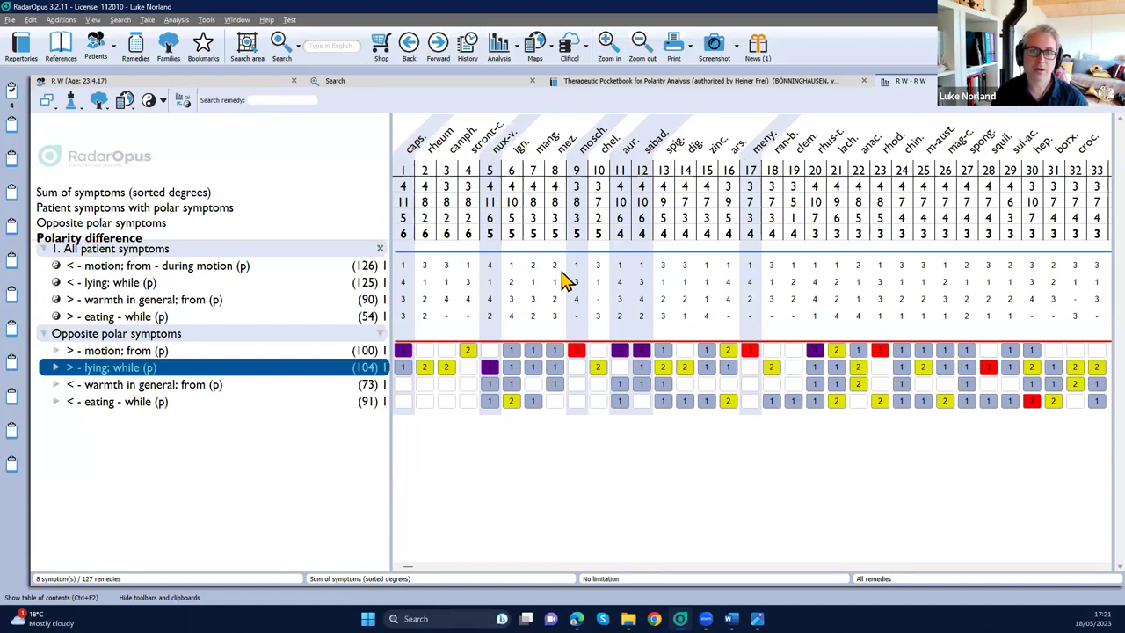
click(821, 156)
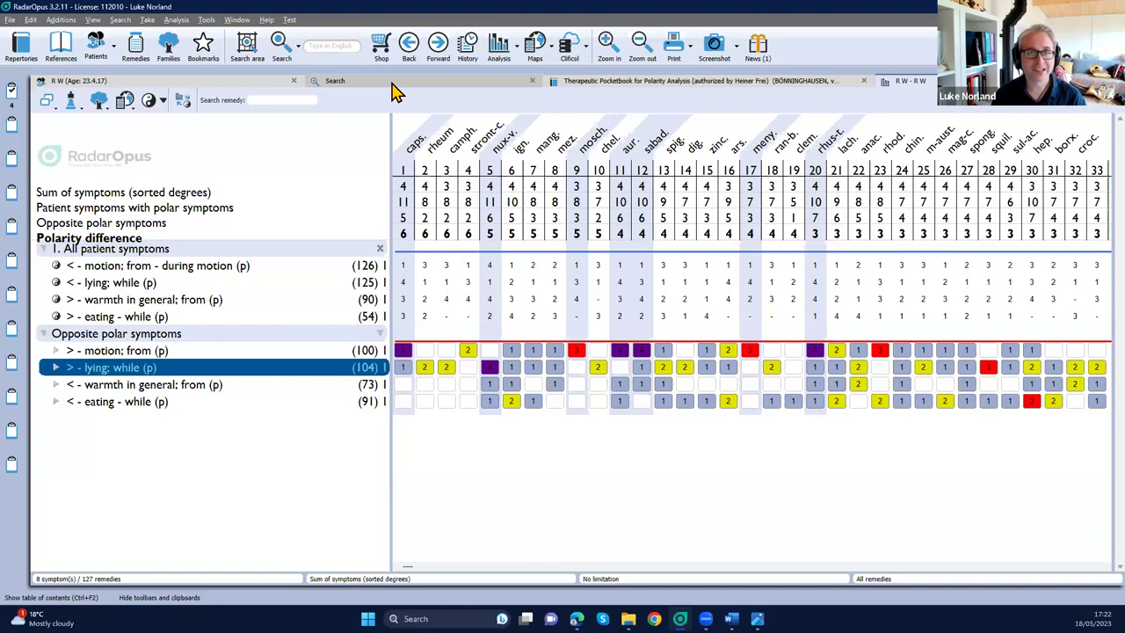
Step: Shorten the query to 'agg p' for all 136 aggravation rubrics, then view the 113 'amel p' rubrics
click(395, 88)
click(232, 160)
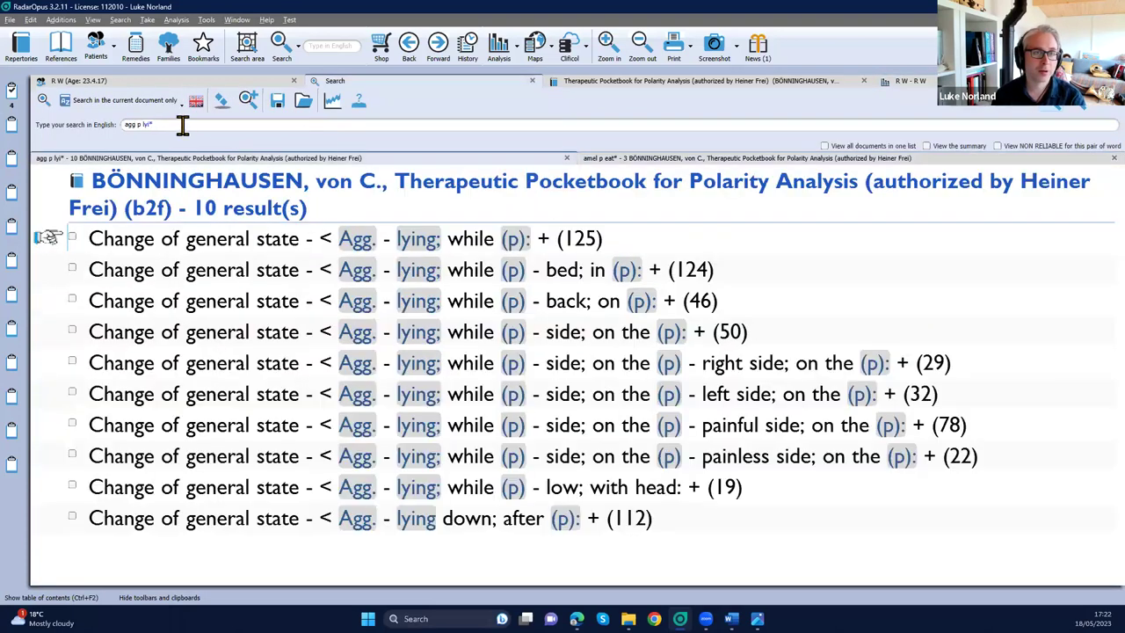
key(BackSpace)
key(BackSpace)
key(BackSpace)
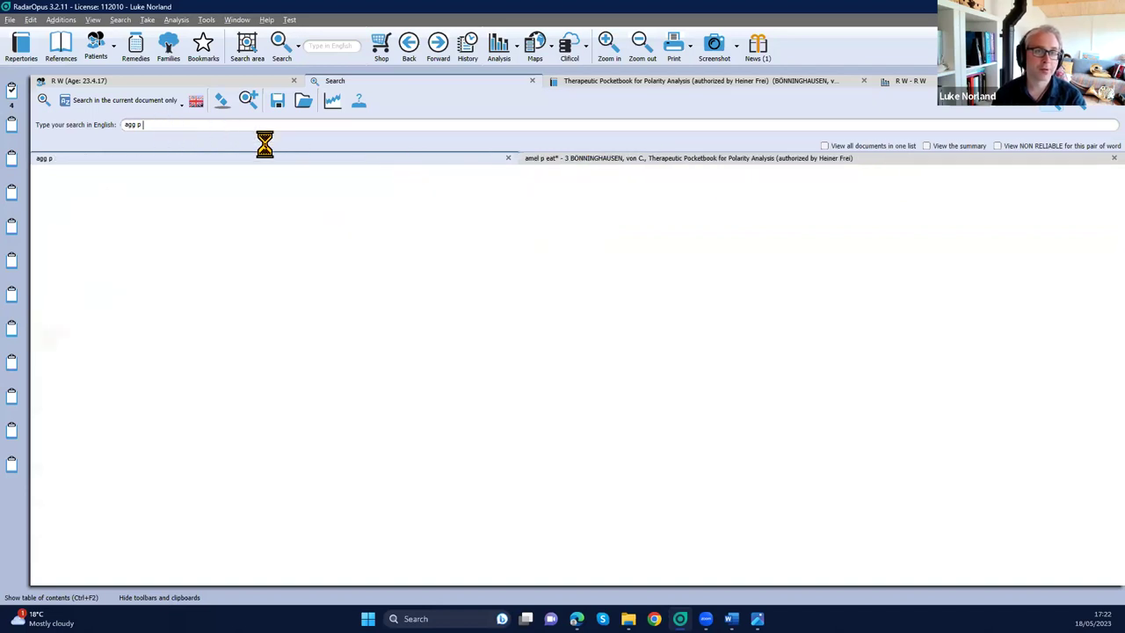
click(673, 161)
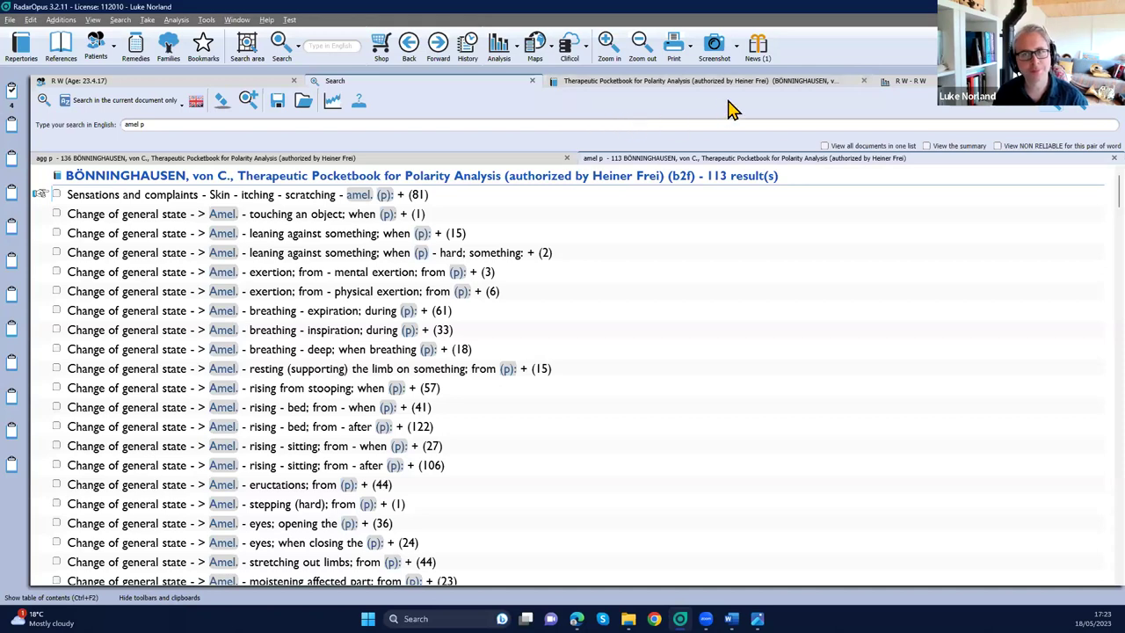
Step: Return to the polarity analysis and clear it with Ctrl+N, choosing Don't save
click(915, 81)
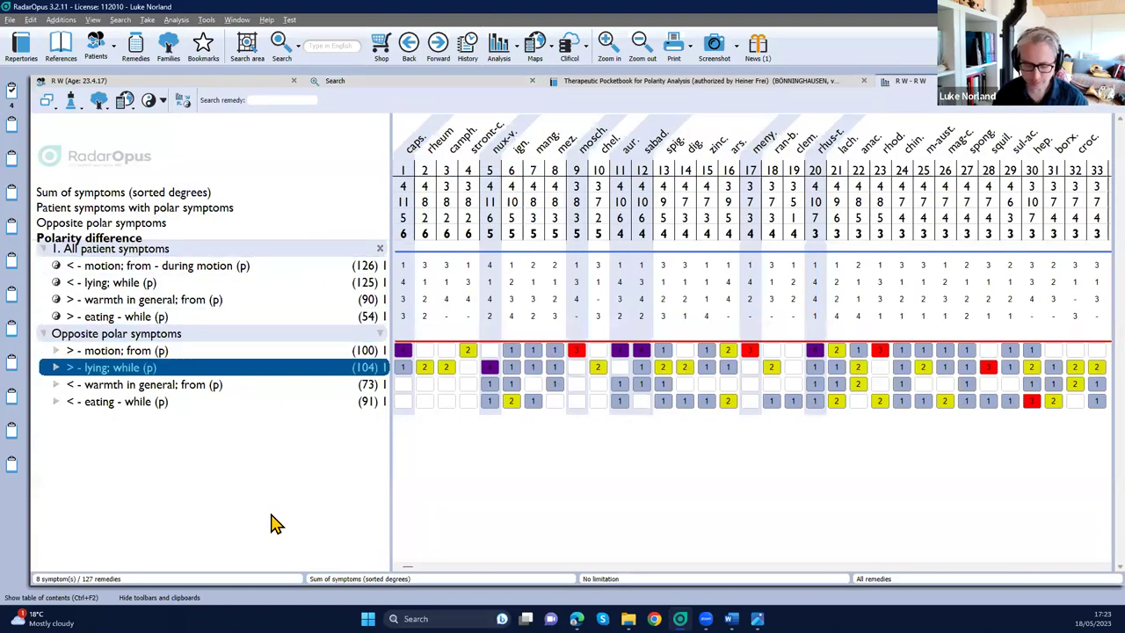
key(ctrl+n)
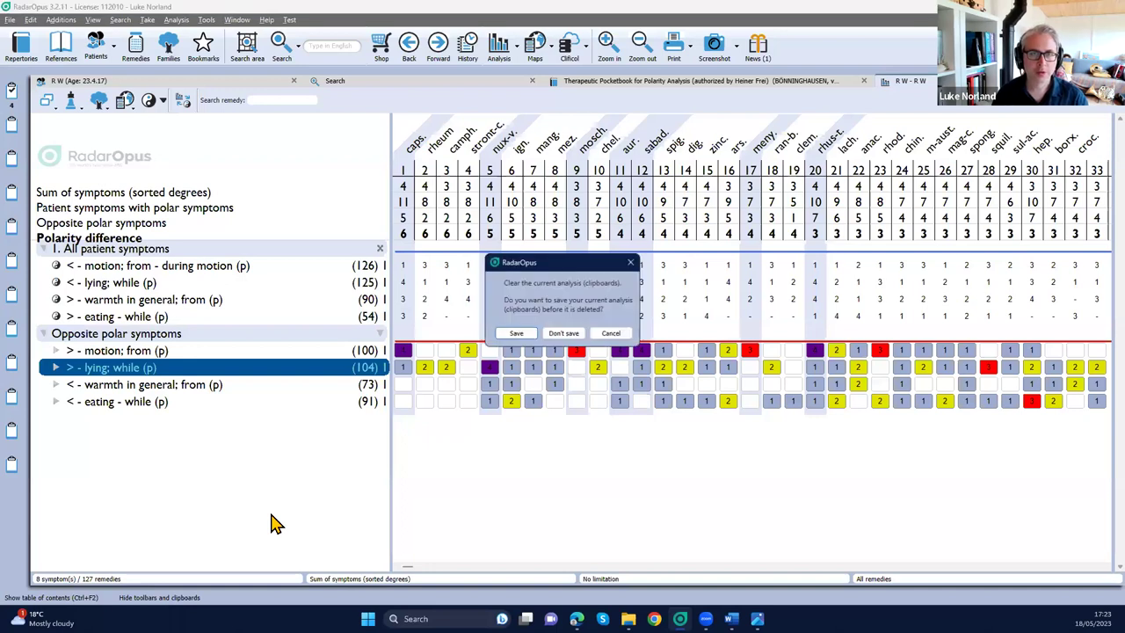
click(567, 339)
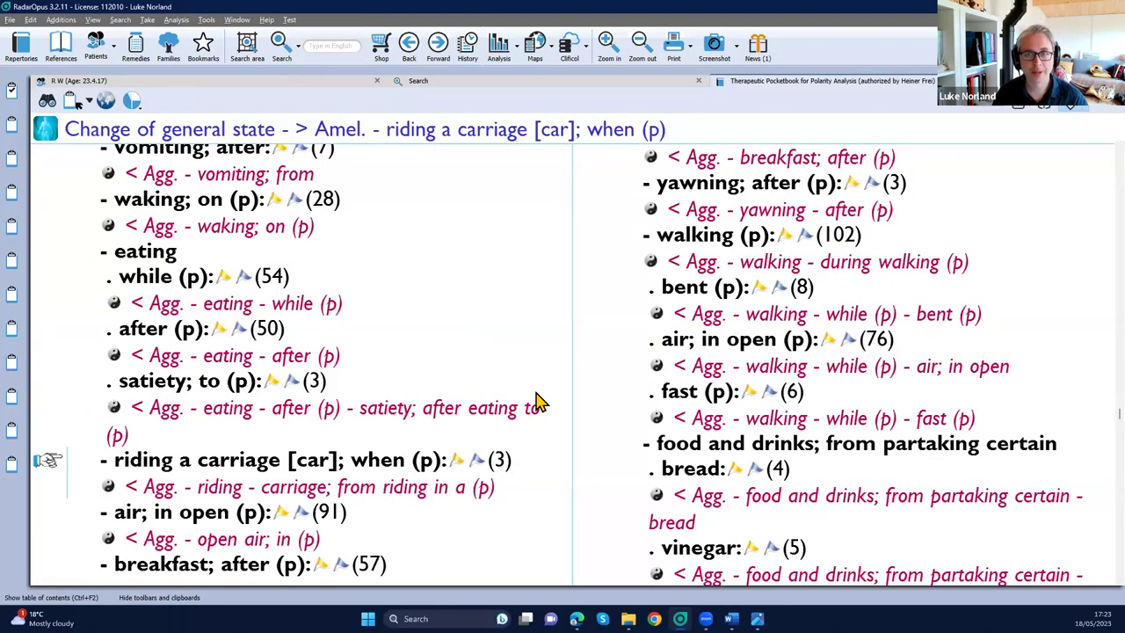
scroll(538, 400, down, 1)
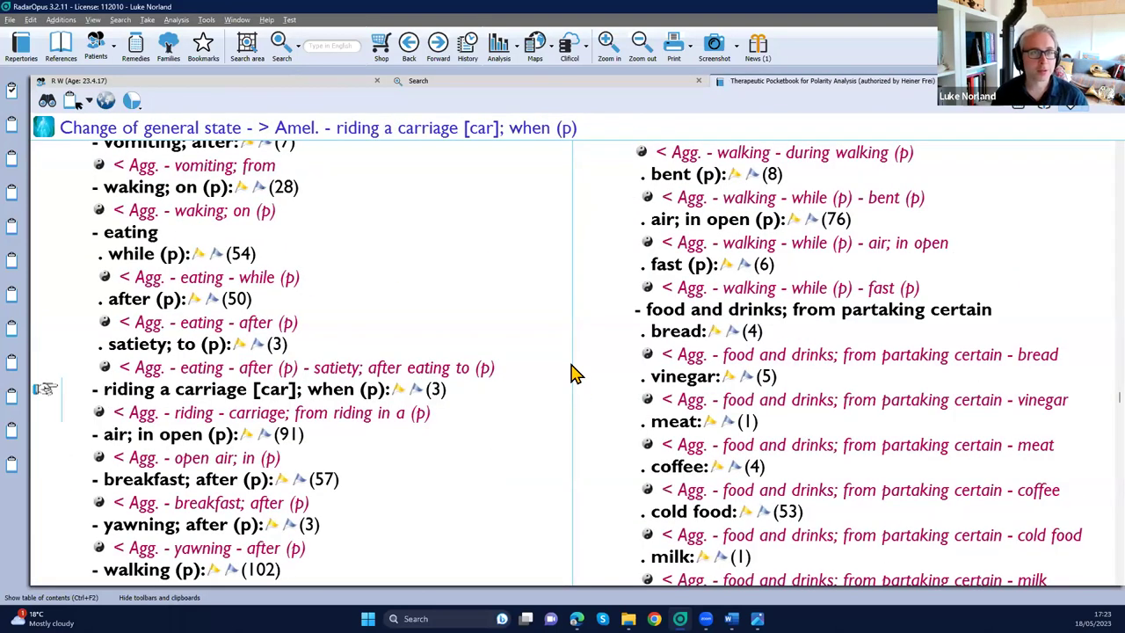
Step: Open the patient's Consultations table and load the analysis saved with consultation 2
click(94, 53)
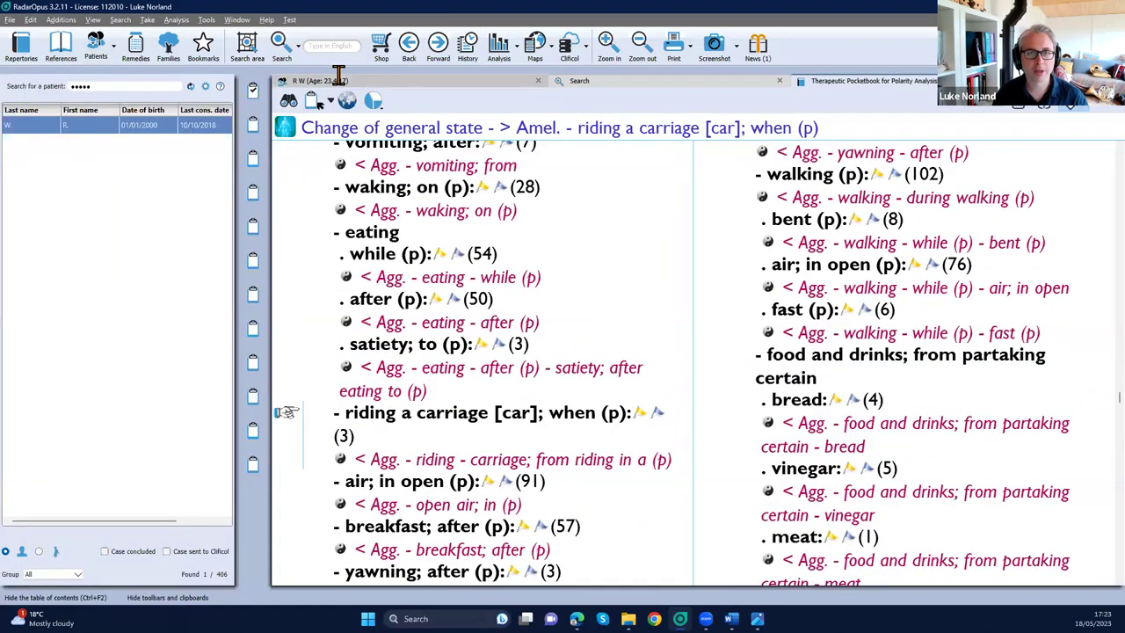
click(338, 78)
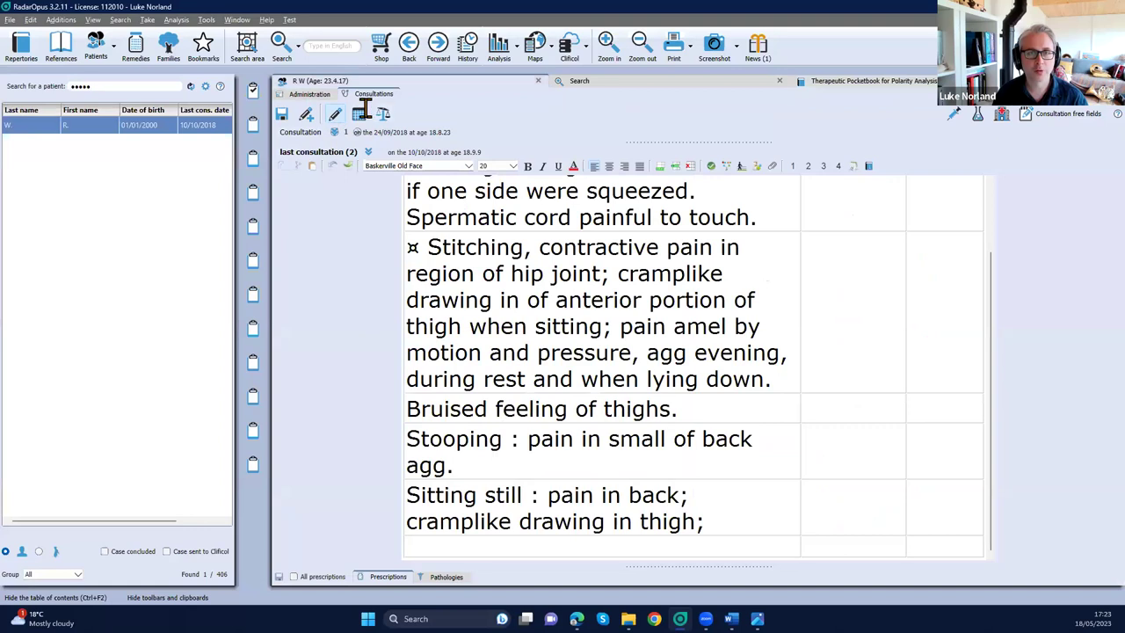
click(362, 113)
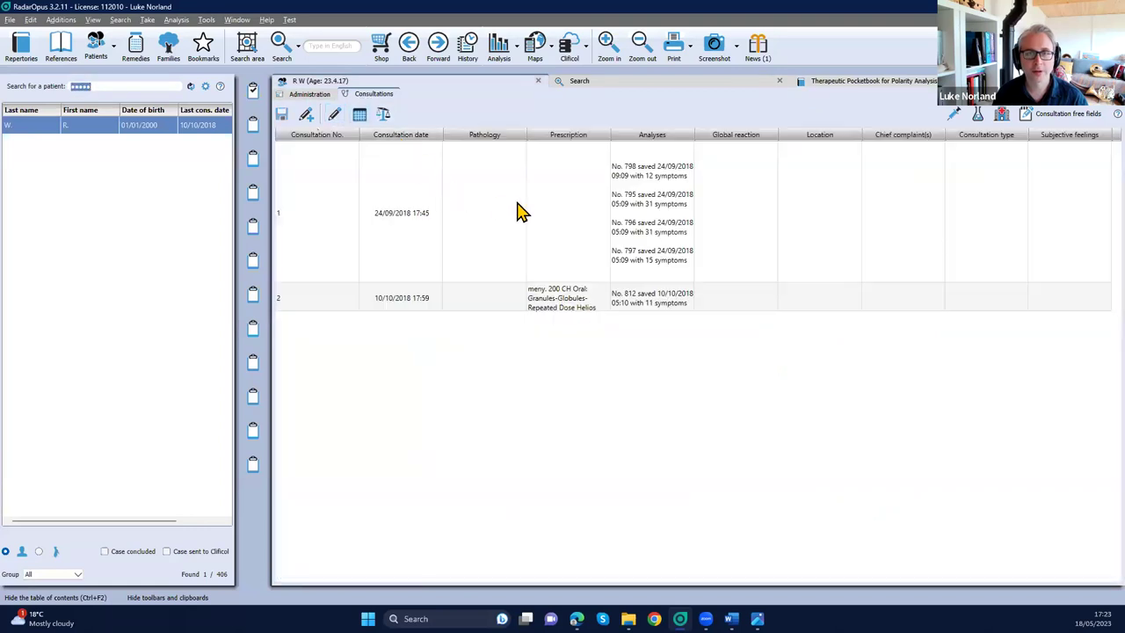
click(640, 301)
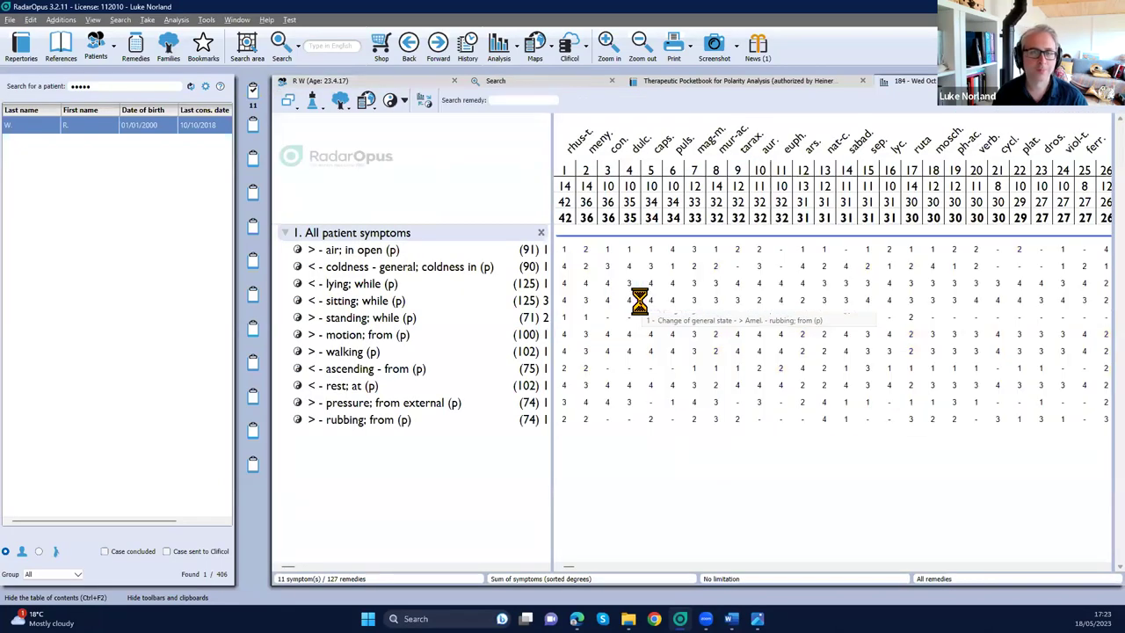
Step: Show the 11-symptom case as a polarity table with toolbars hidden, ranking rhus-t. first at 28
click(542, 391)
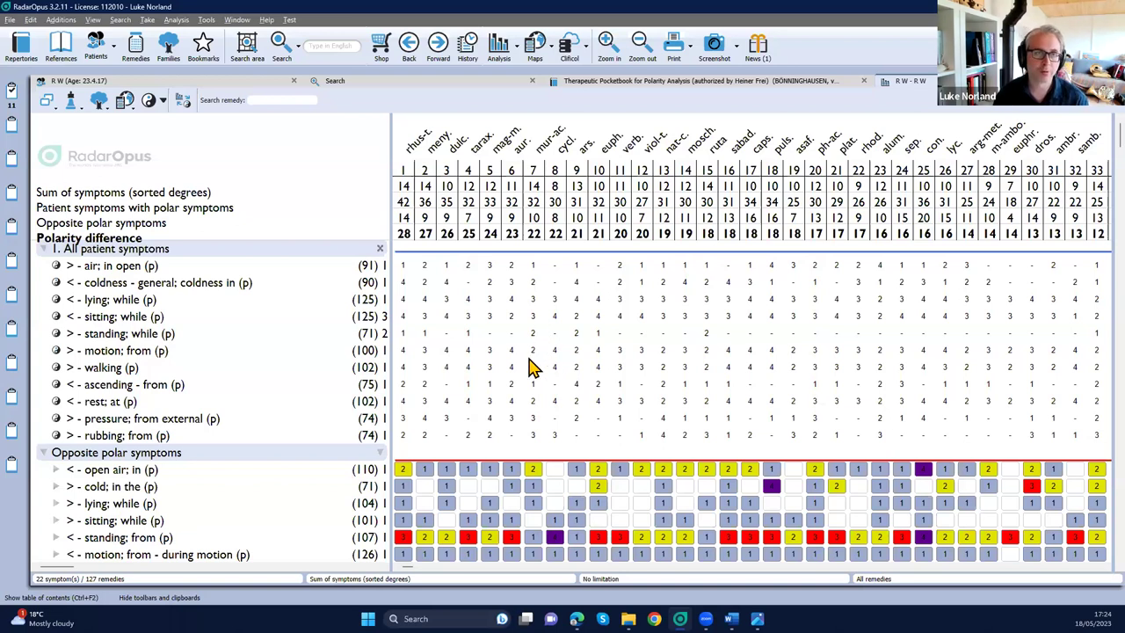
scroll(502, 376, down, 1)
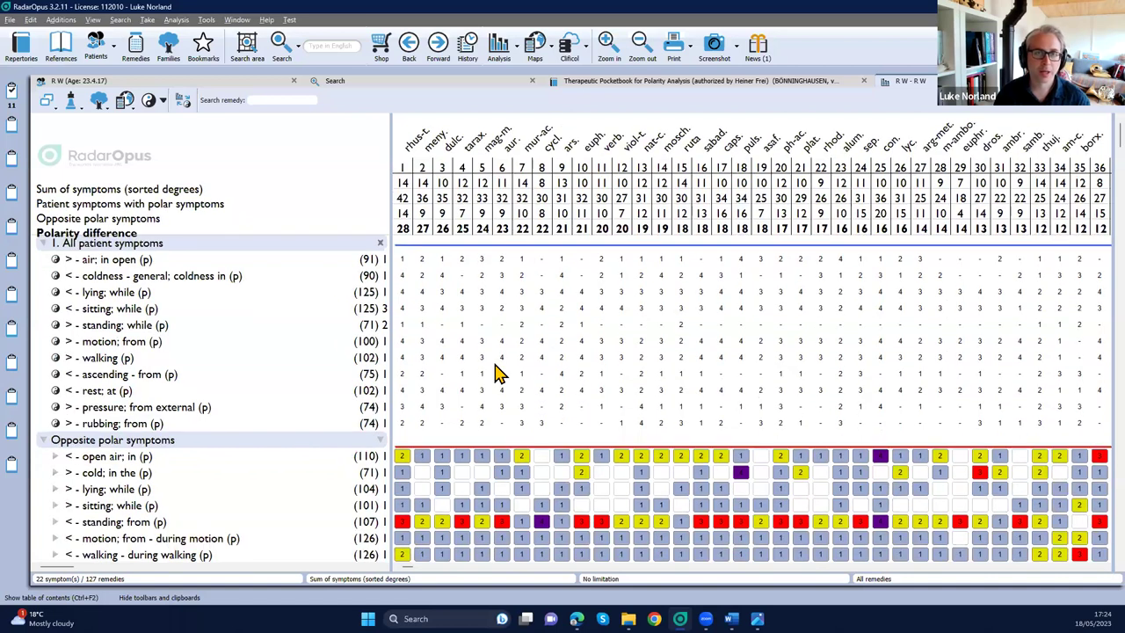
scroll(497, 374, down, 1)
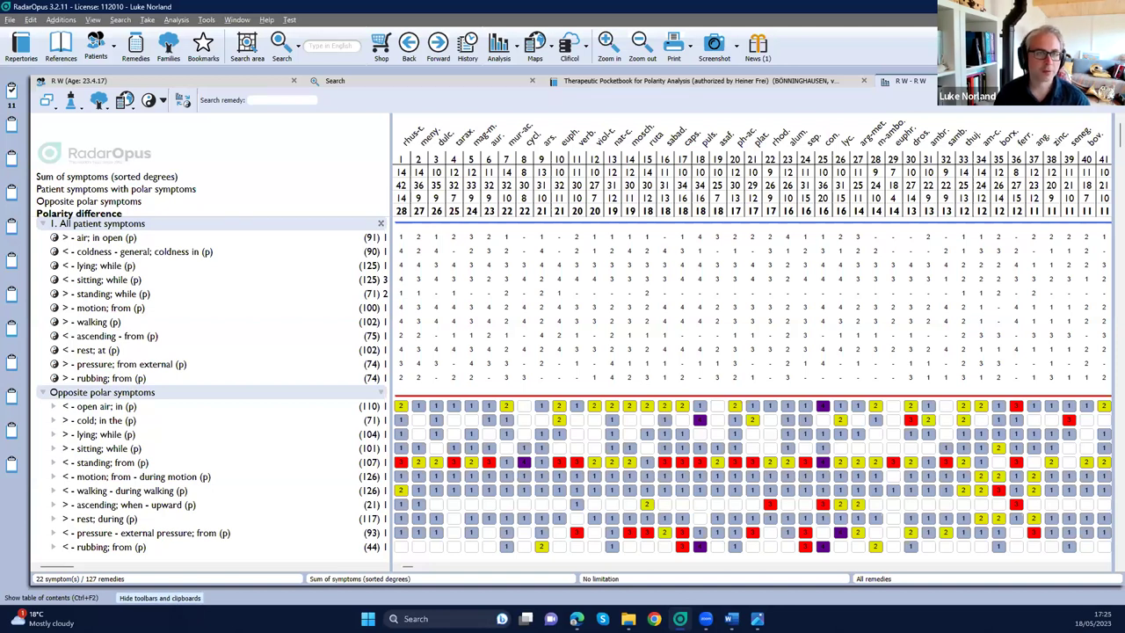
click(159, 597)
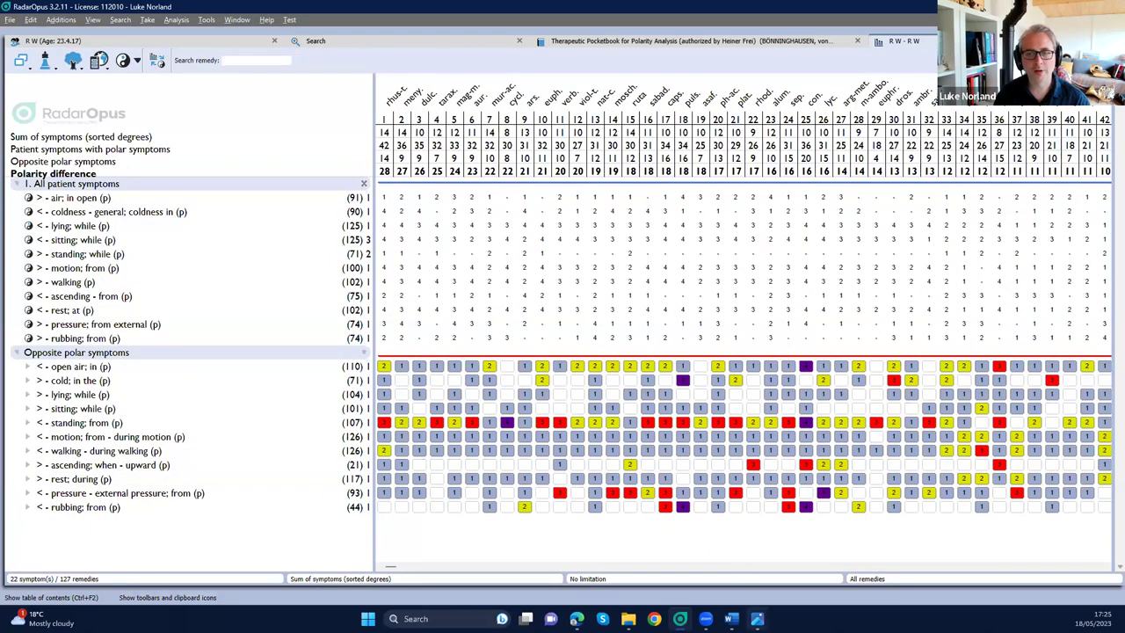
mouse_move(757, 619)
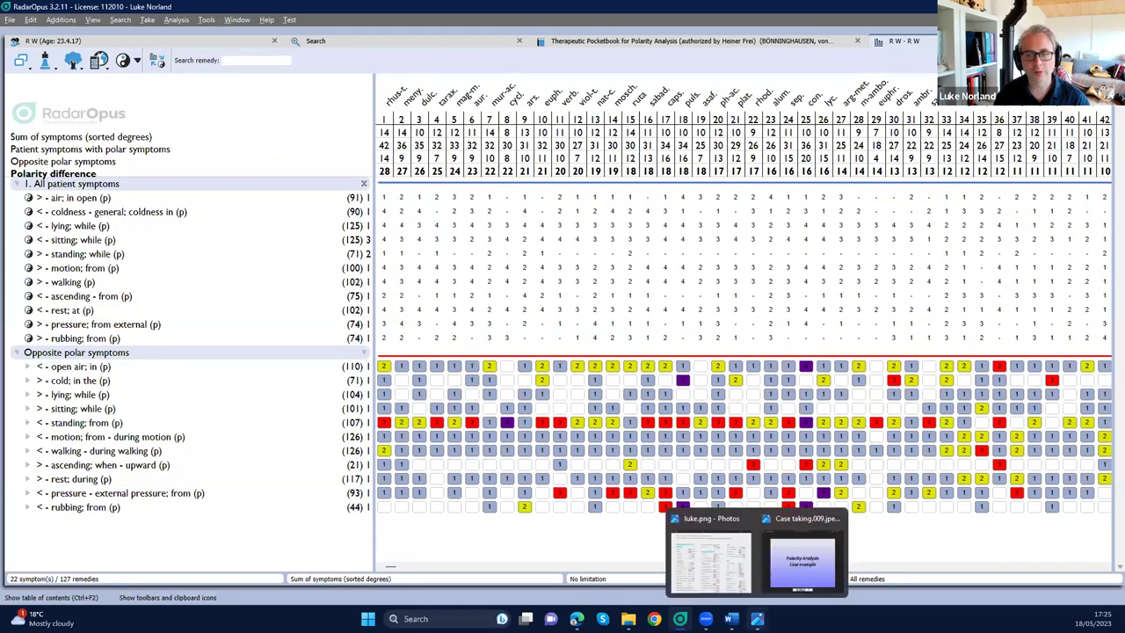
Step: Zoom and pan luke.png in Photos to read the underlined better/worse answers
click(726, 578)
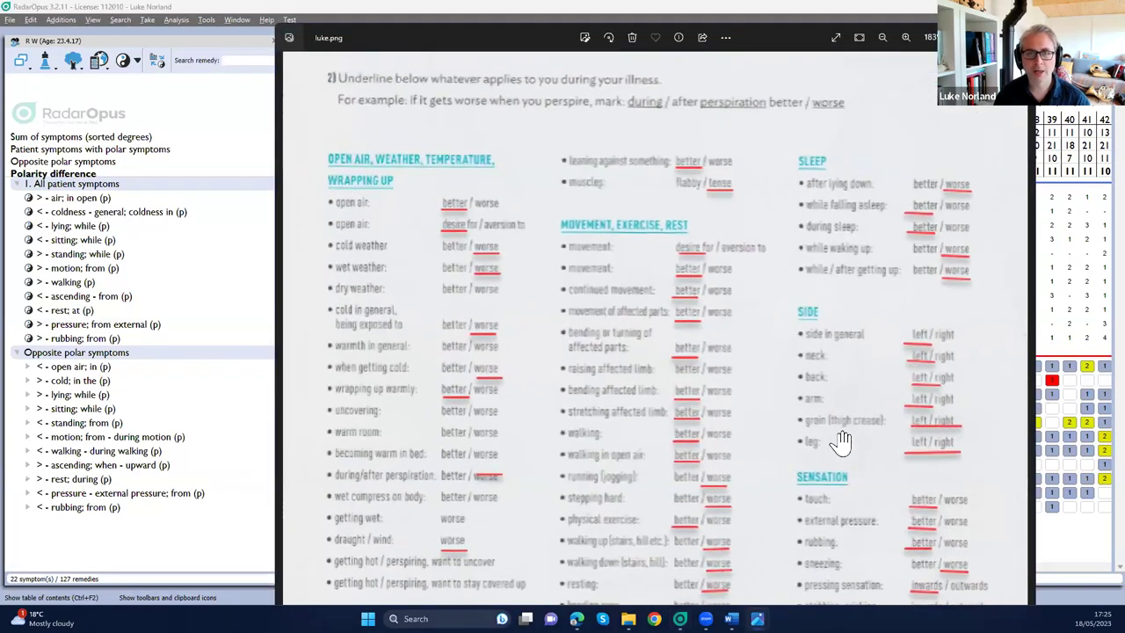
scroll(805, 299, down, 1)
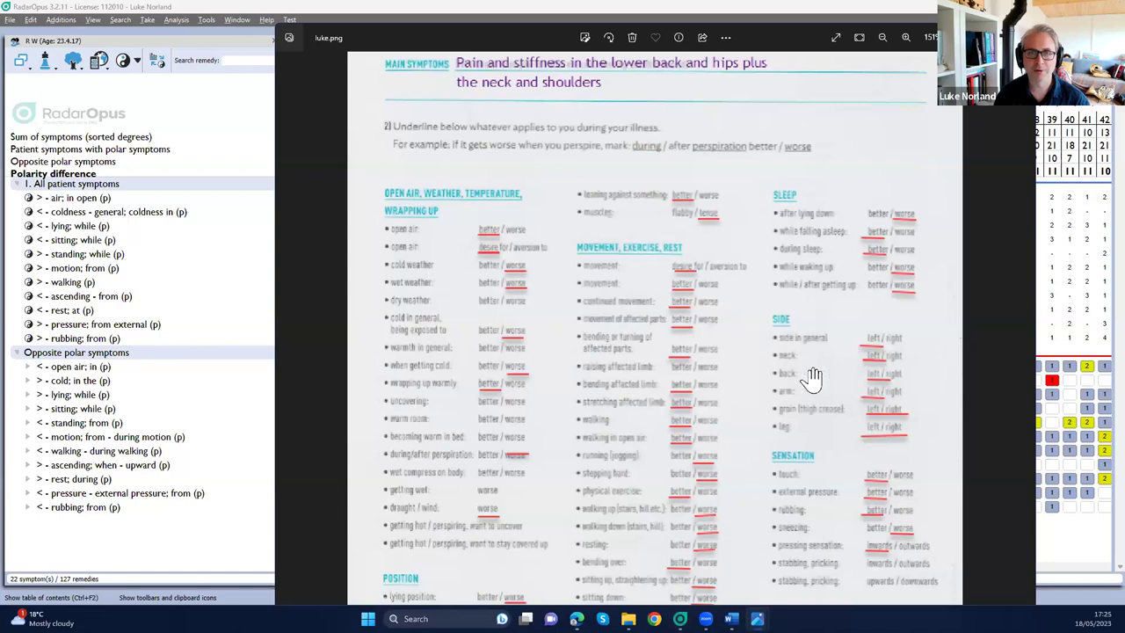
drag(809, 339, 801, 288)
scroll(802, 288, up, 1)
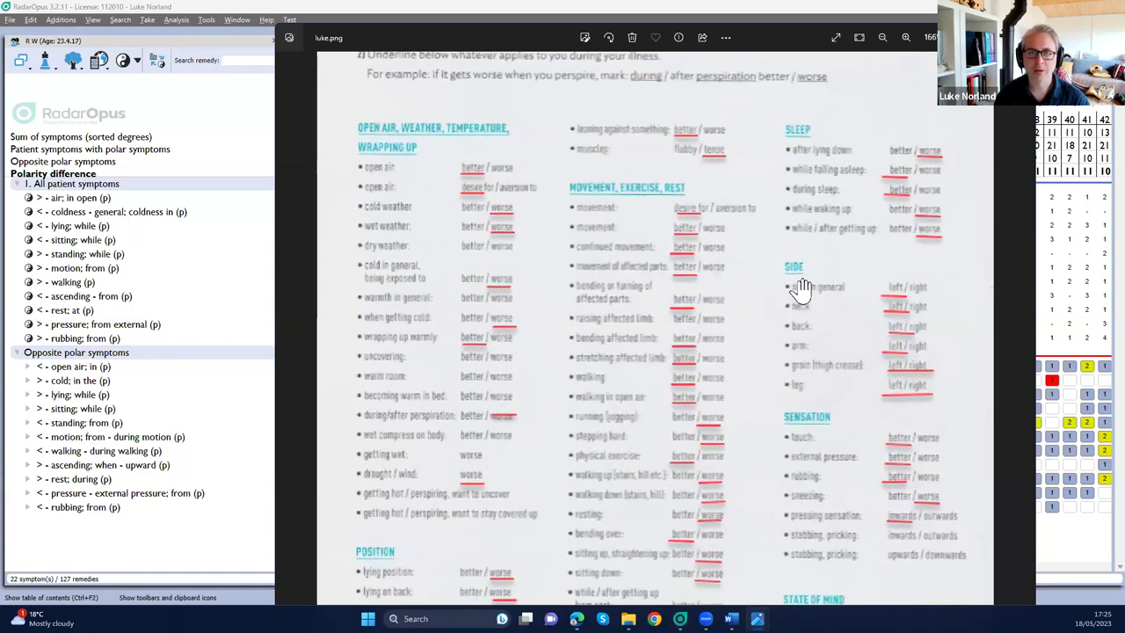
scroll(780, 299, up, 1)
drag(744, 297, 736, 262)
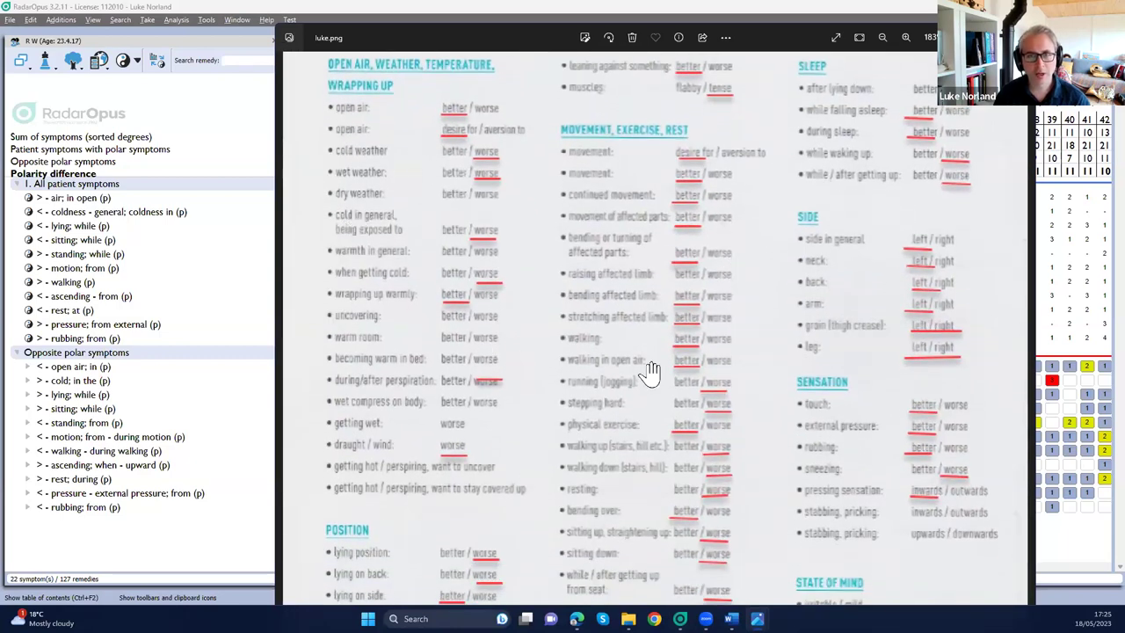
drag(708, 367, 717, 334)
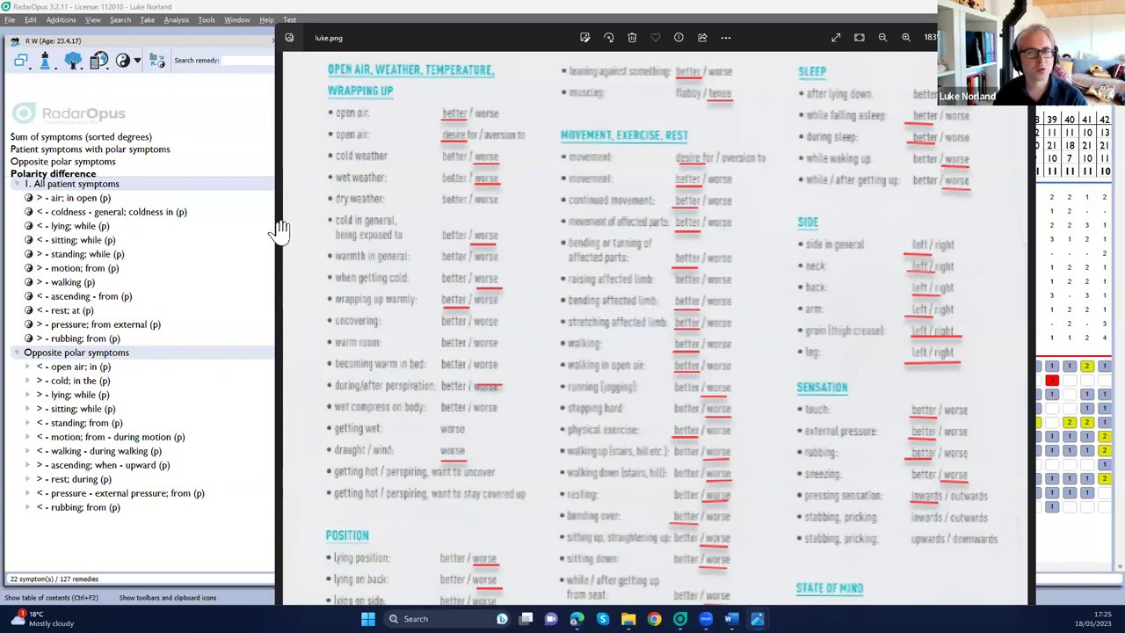
Step: Pick out the coldness symptom in the analysis, then minimise the photo to return to RadarOpus
click(182, 211)
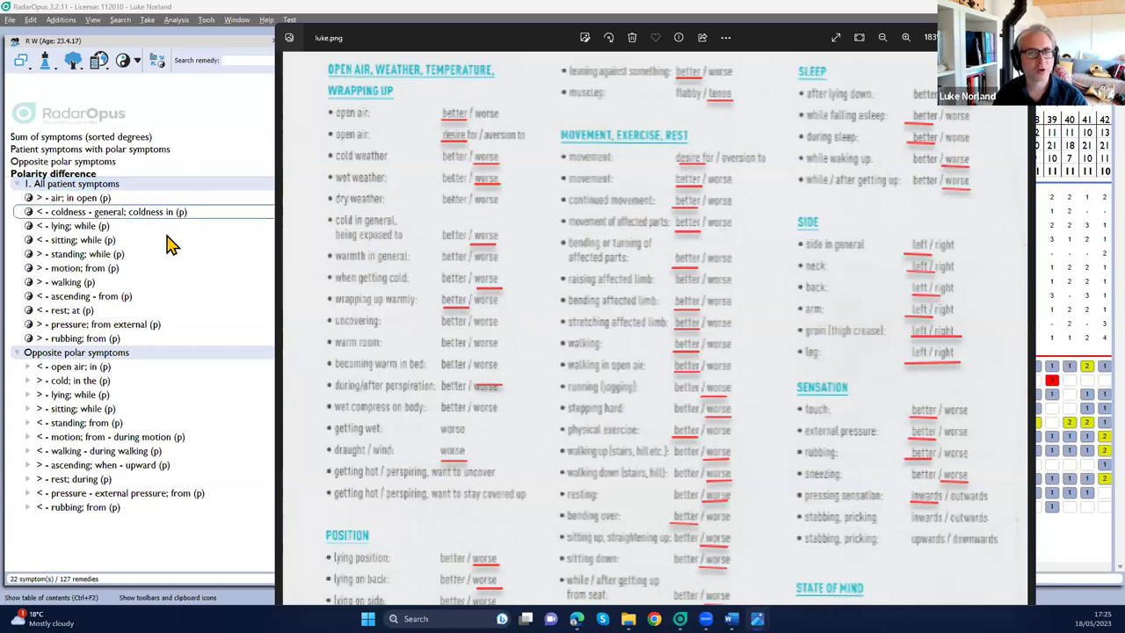
click(419, 211)
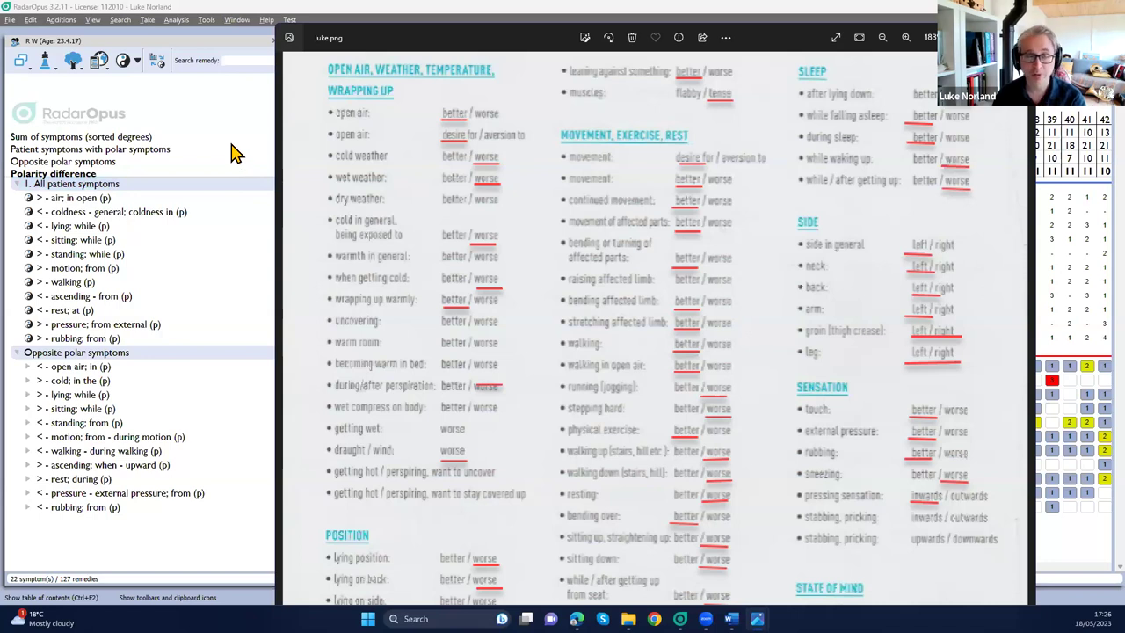
click(243, 173)
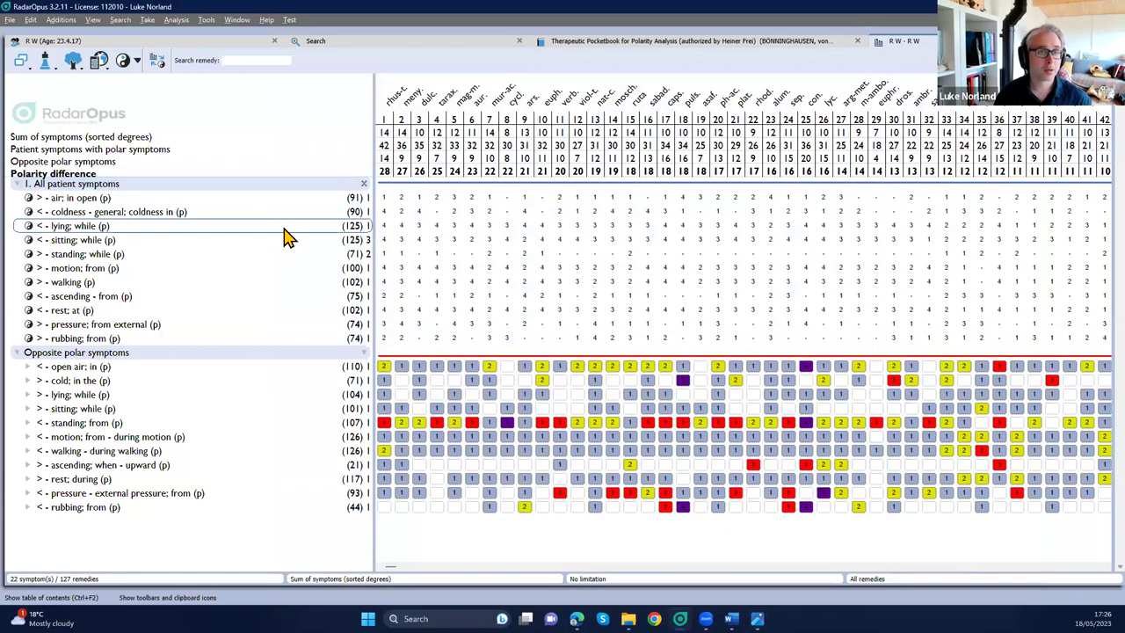
scroll(285, 239, up, 1)
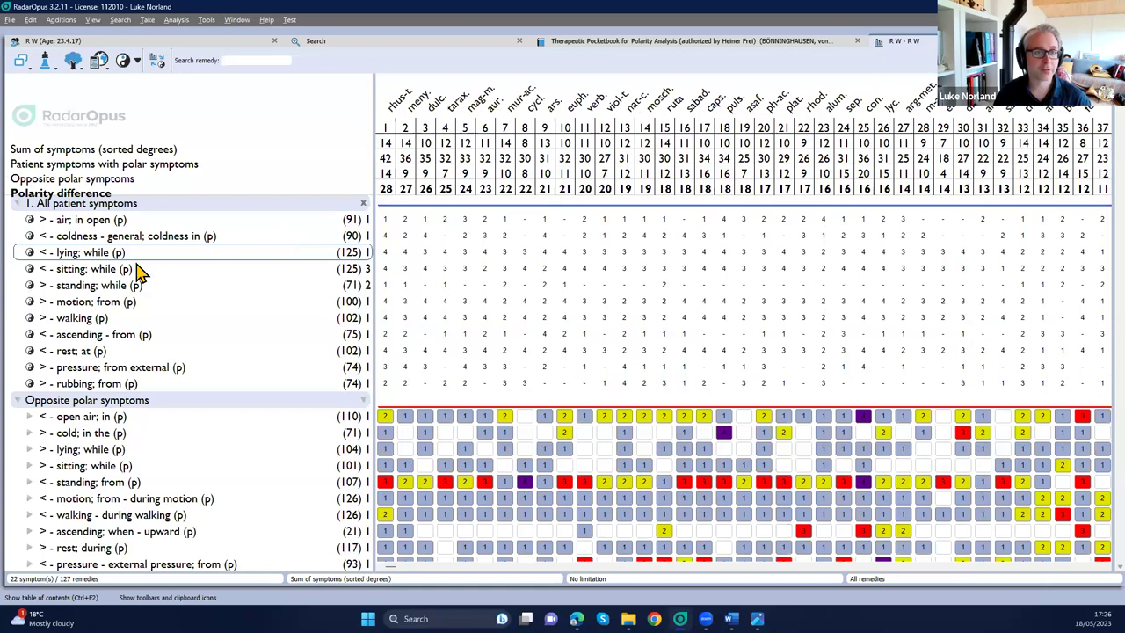
scroll(111, 288, up, 1)
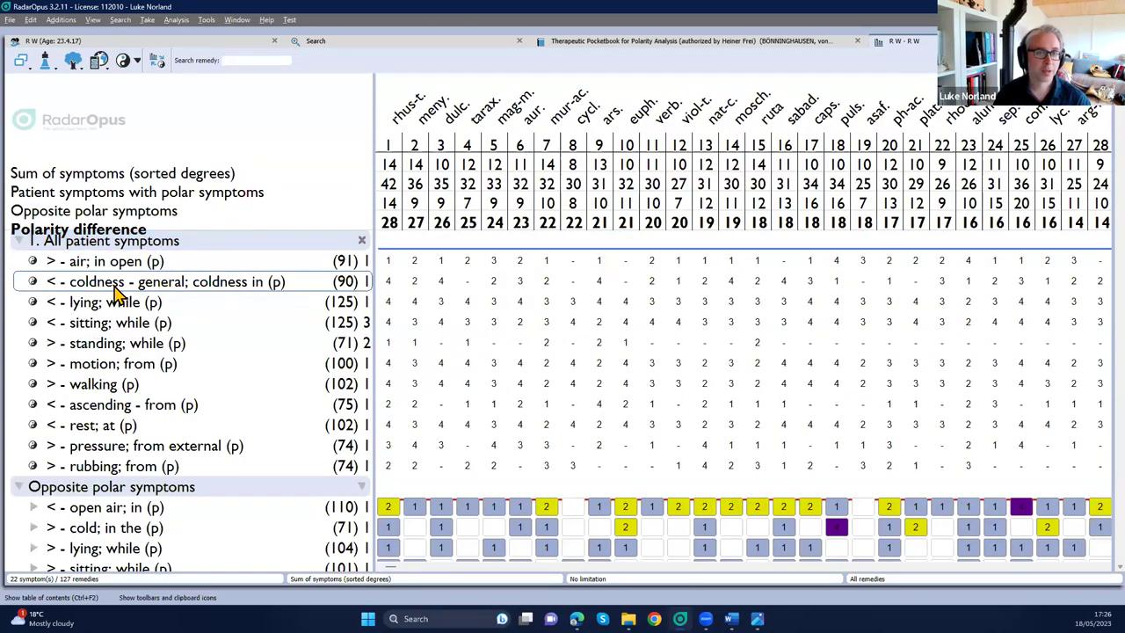
click(115, 285)
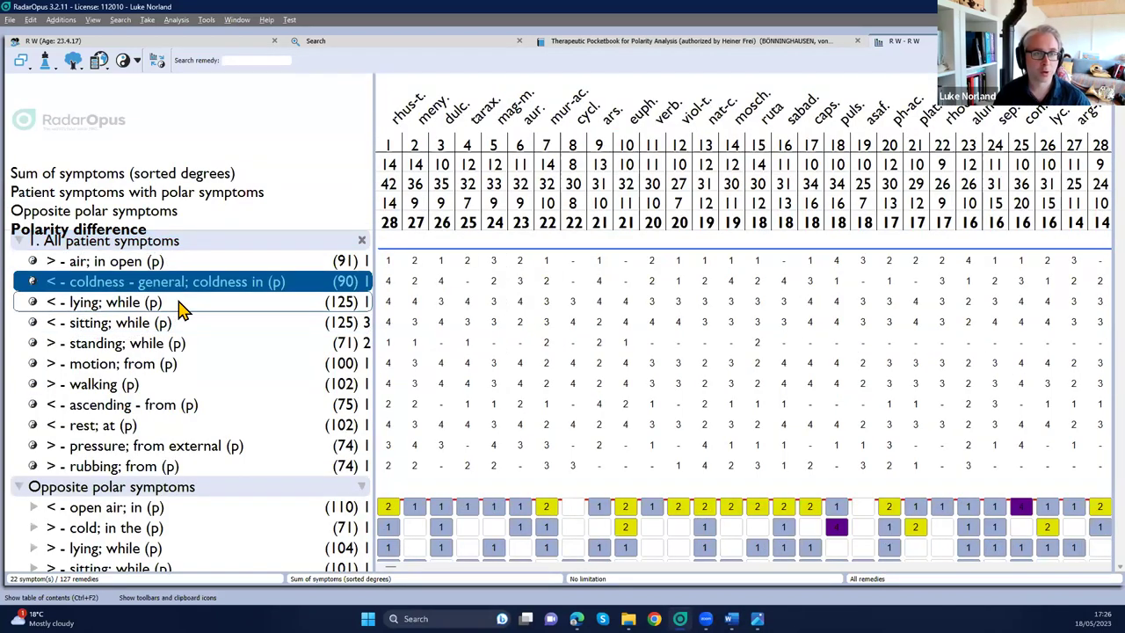
click(178, 303)
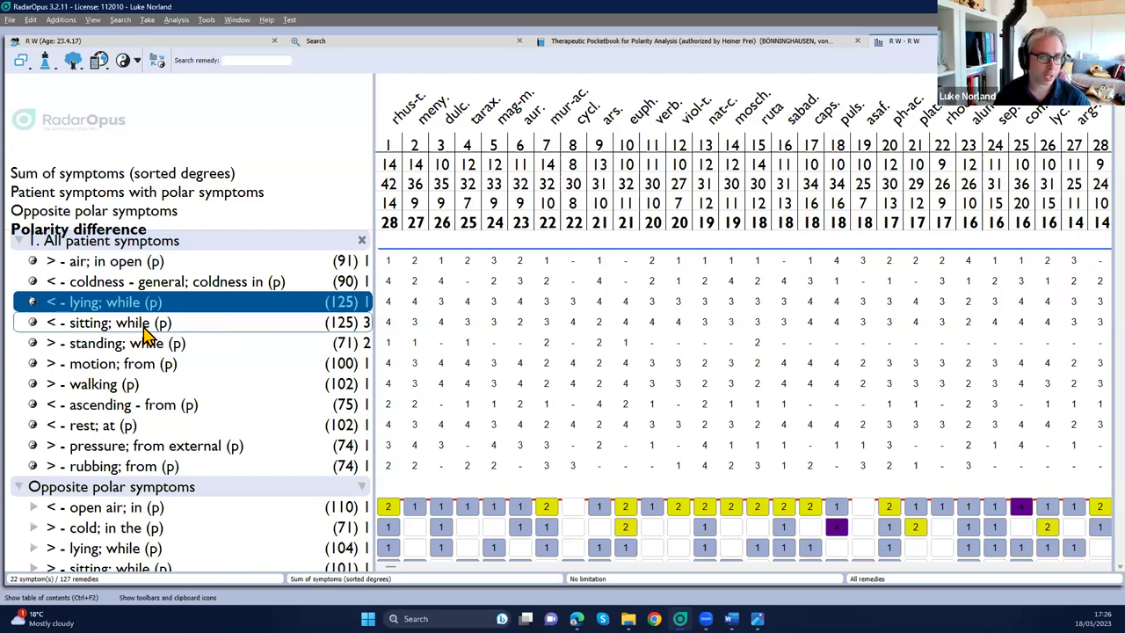
click(145, 325)
click(137, 348)
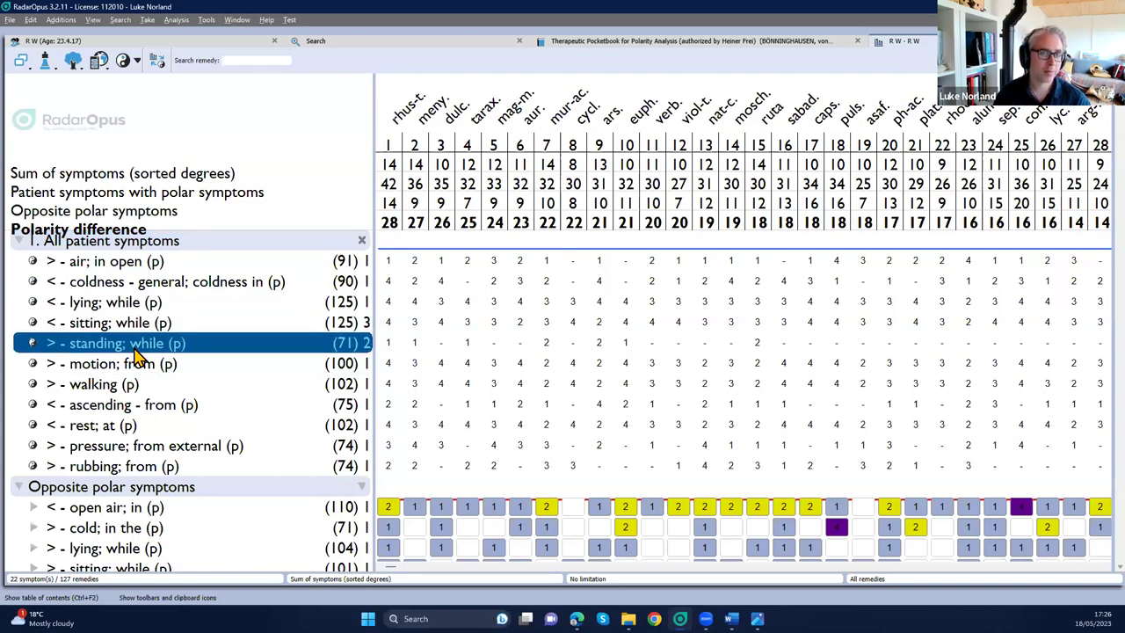
click(139, 366)
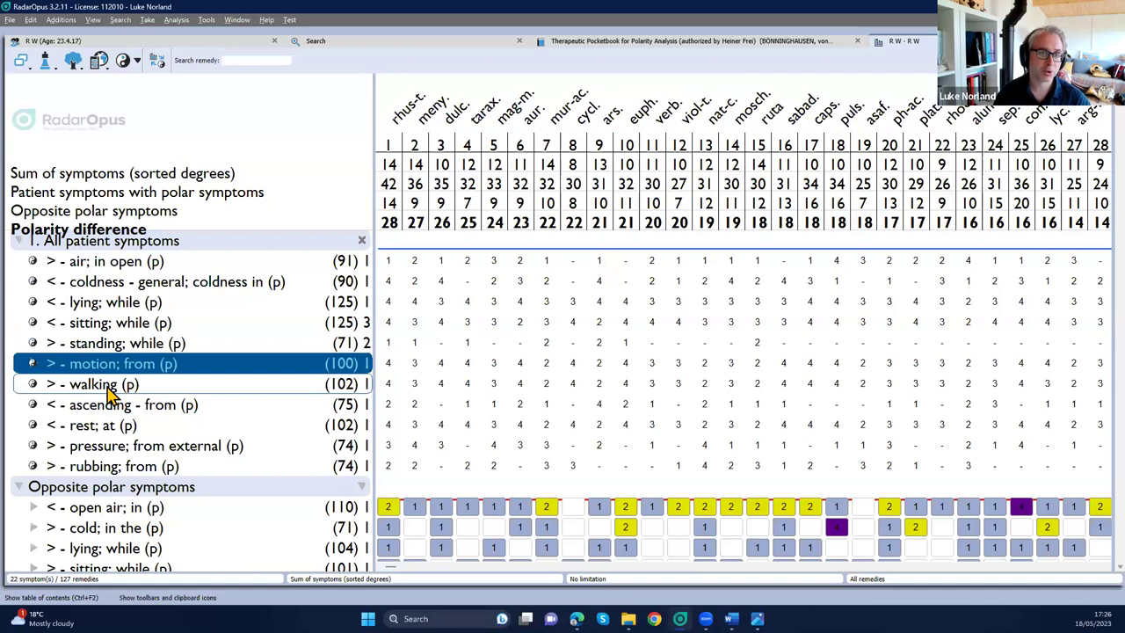
click(108, 389)
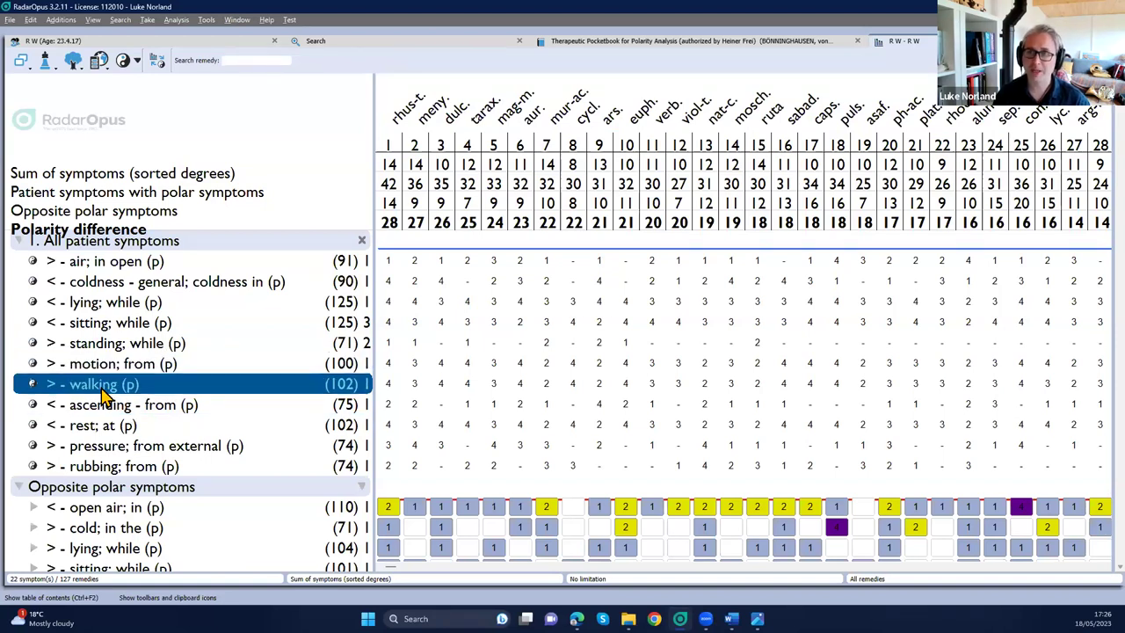
click(117, 406)
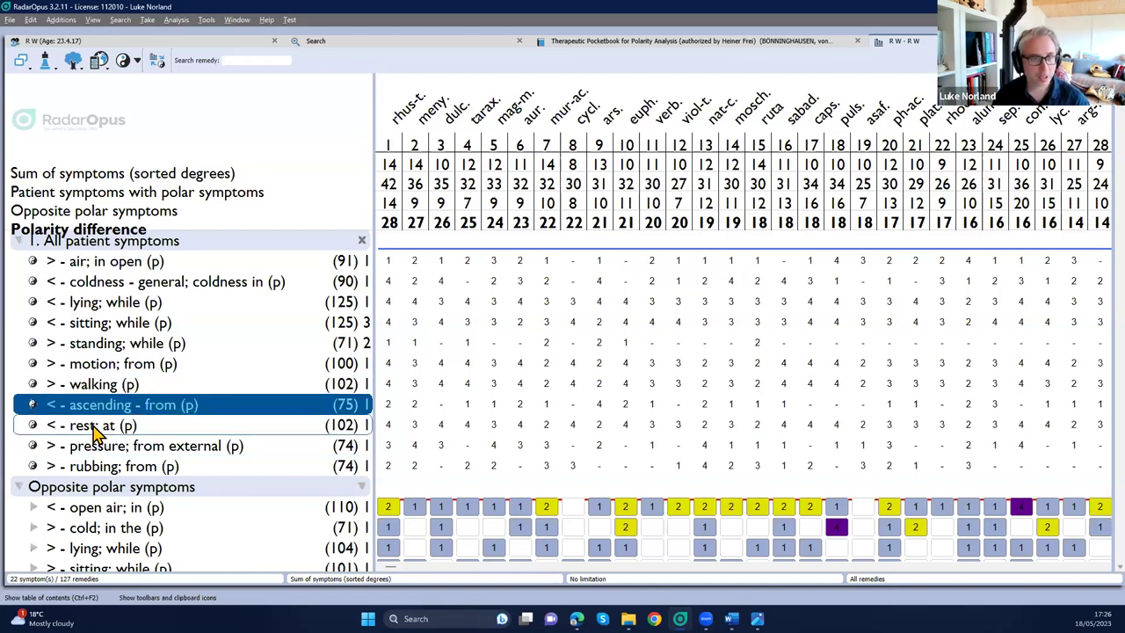
click(97, 428)
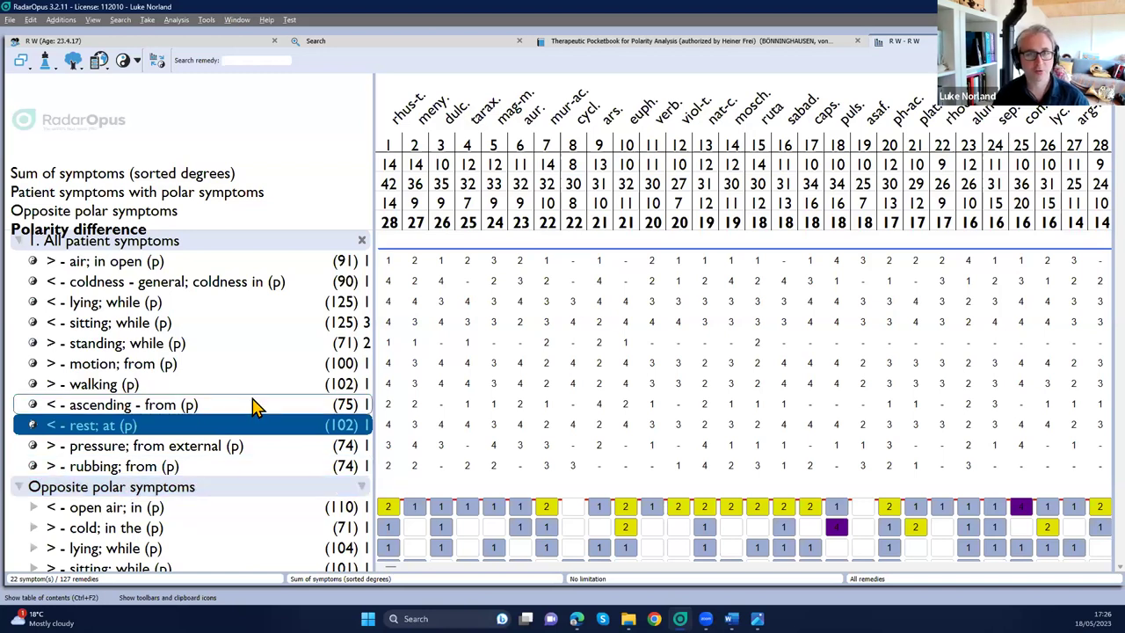
scroll(250, 403, down, 1)
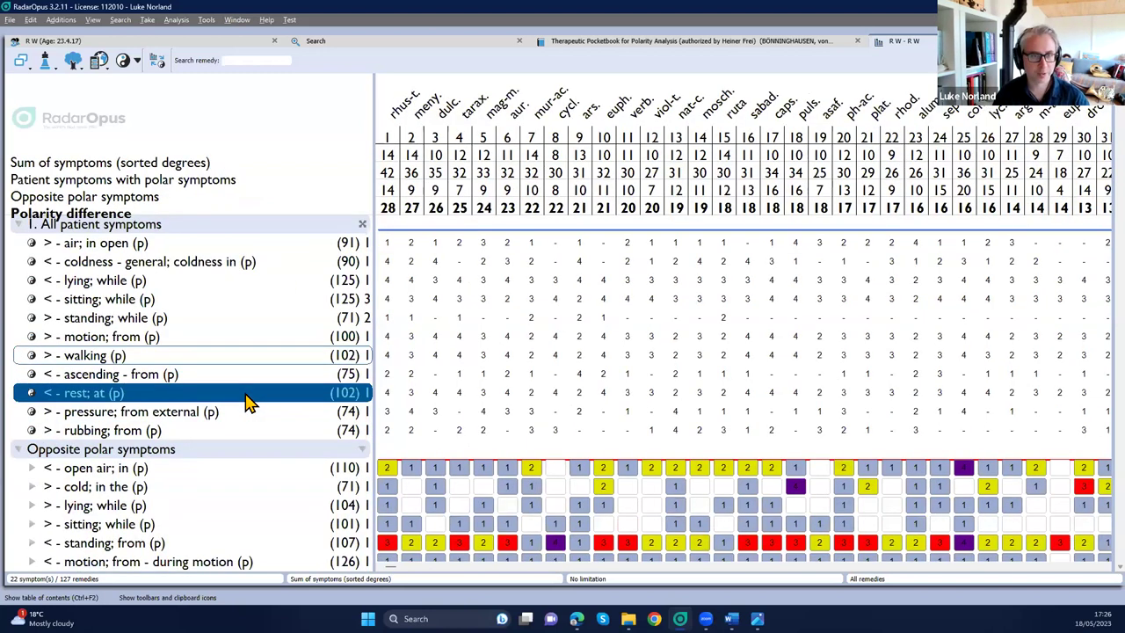
scroll(258, 427, down, 1)
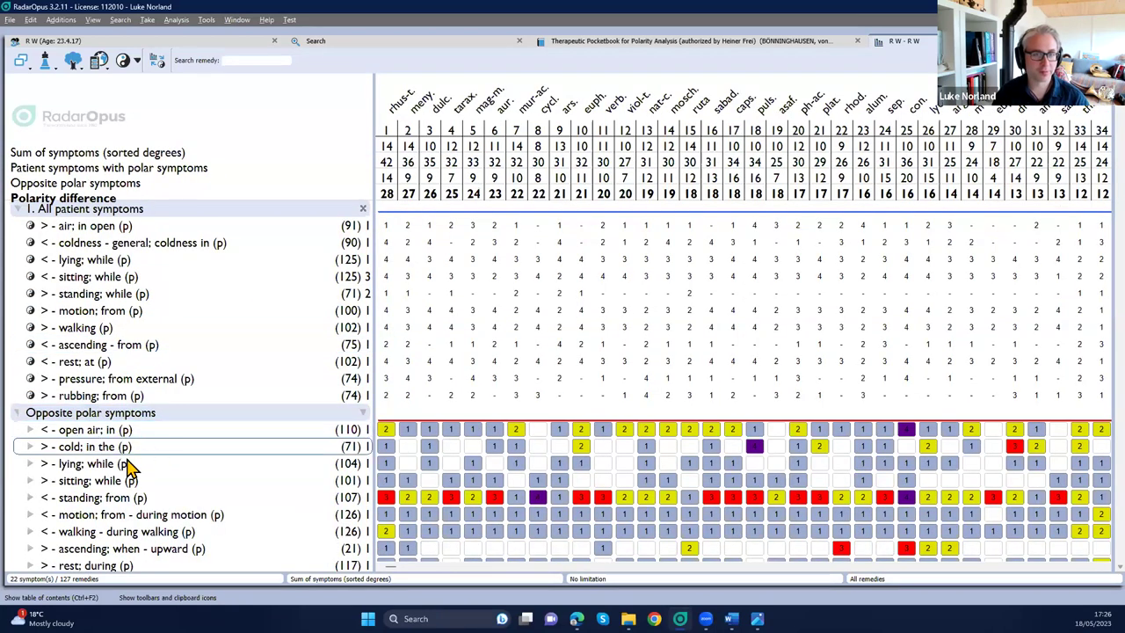
Step: Select the patient symptom standing; while and its opposite standing; from to compare them
scroll(256, 463, down, 1)
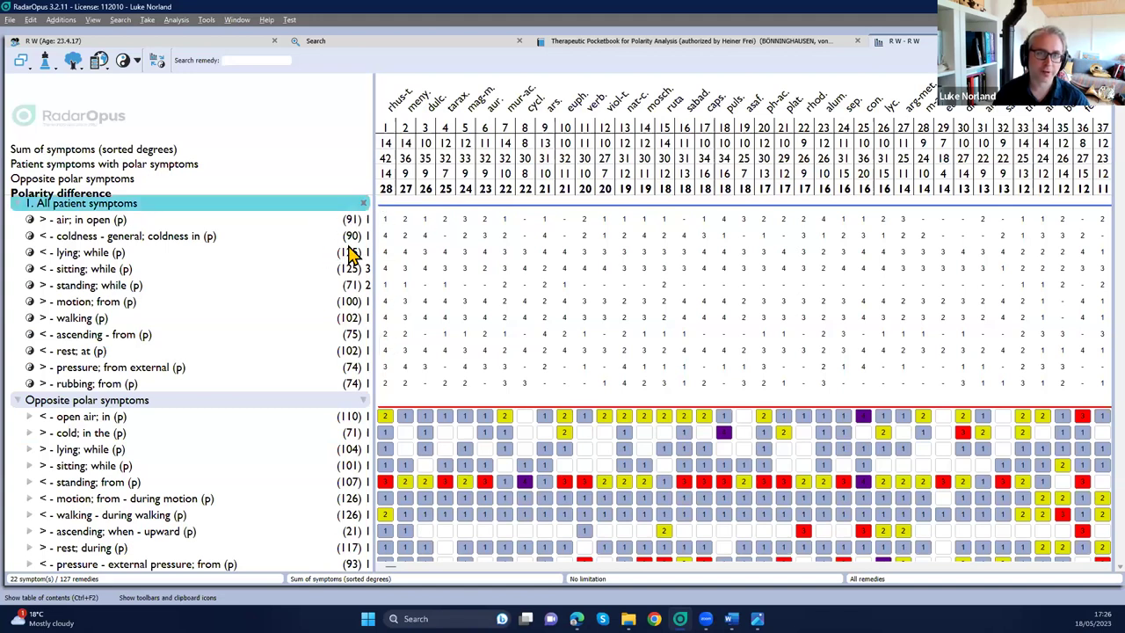
click(306, 490)
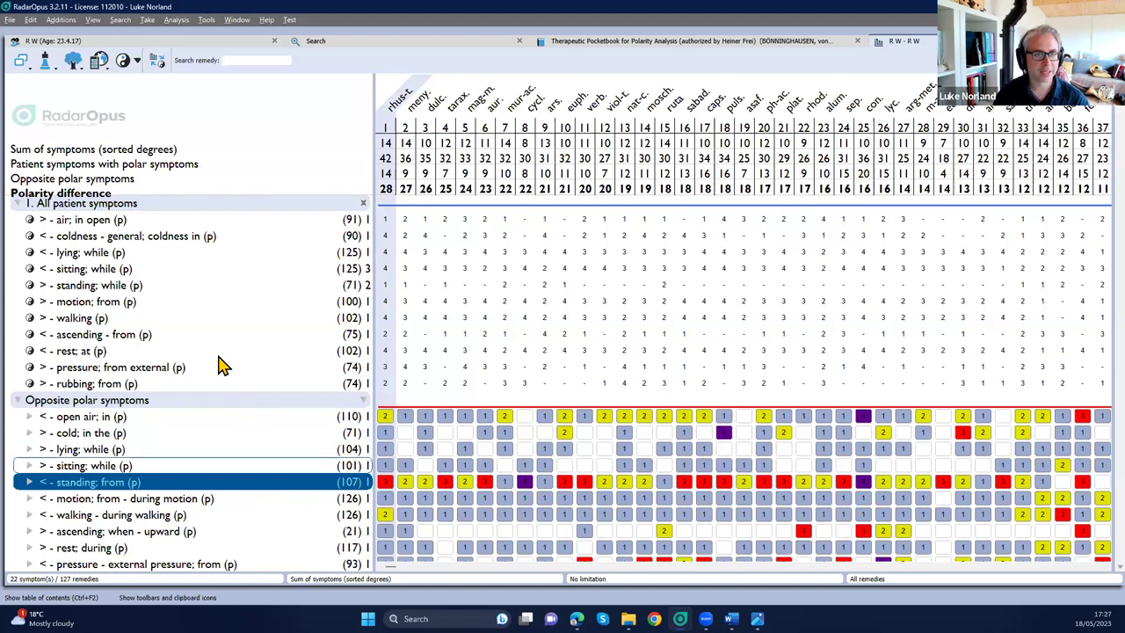
click(174, 290)
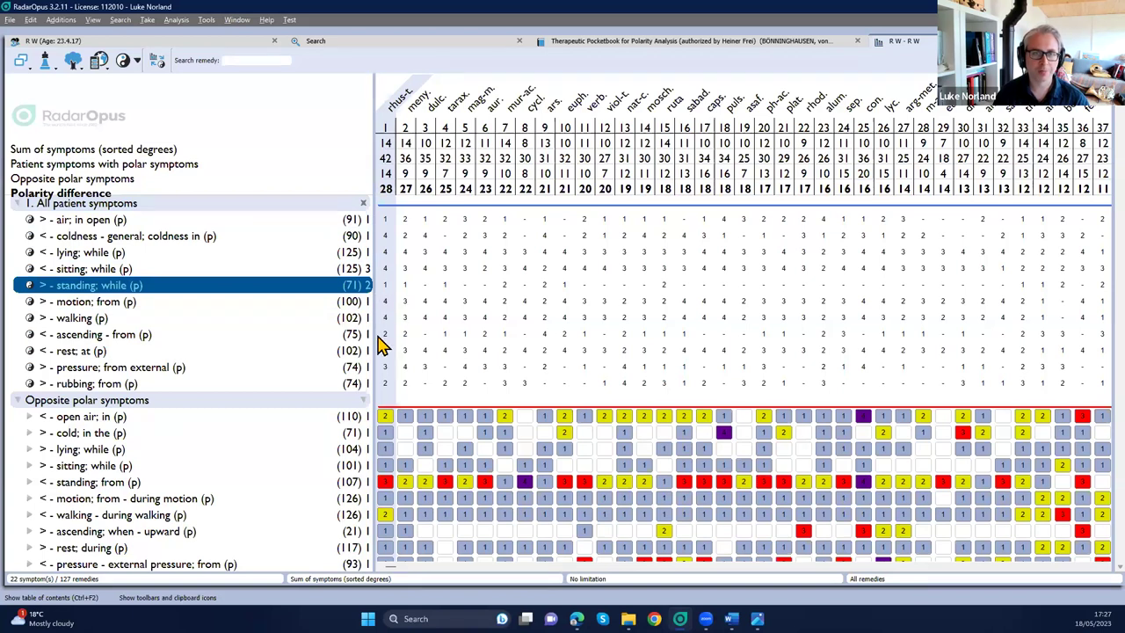
ctrl+click(237, 484)
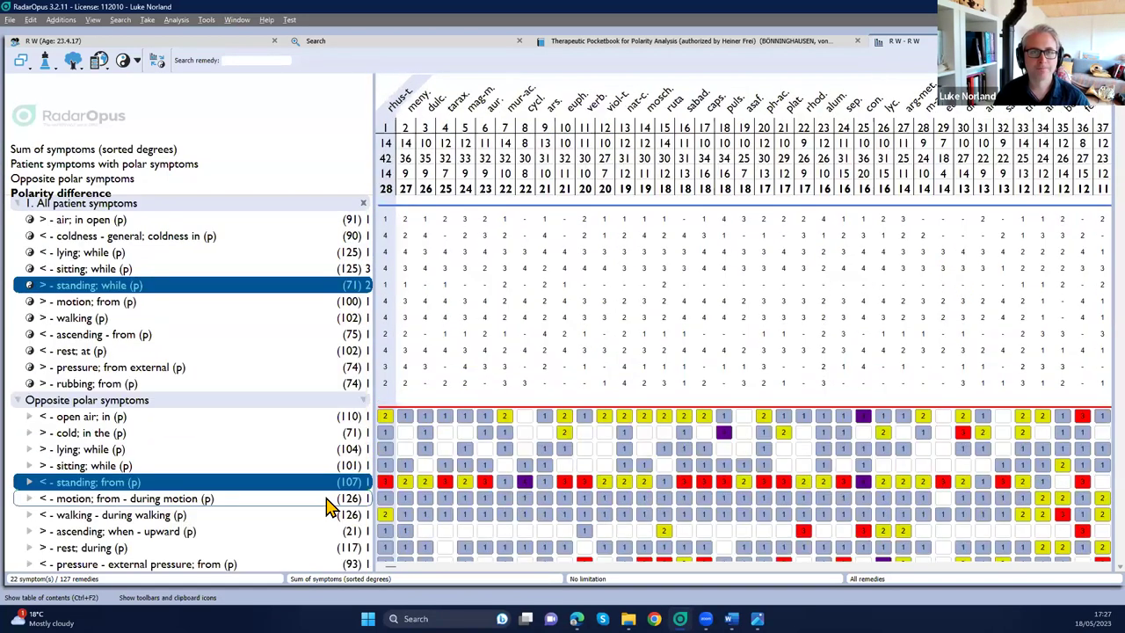
Step: Highlight the tarax. and aur. remedy columns in the polarity table
click(387, 348)
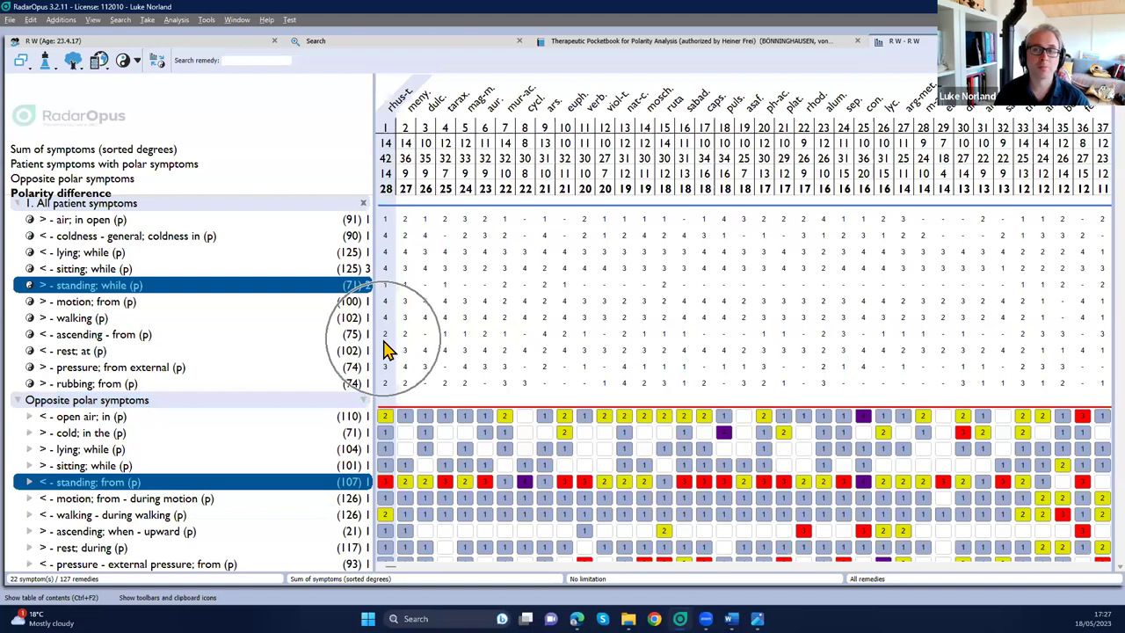
click(449, 119)
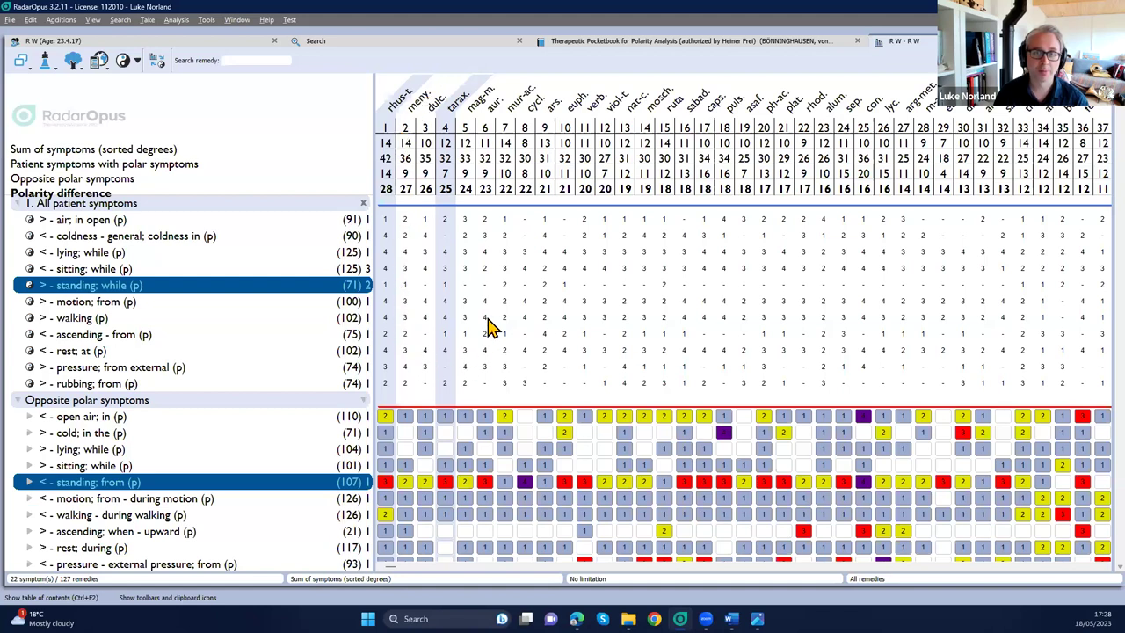
click(497, 107)
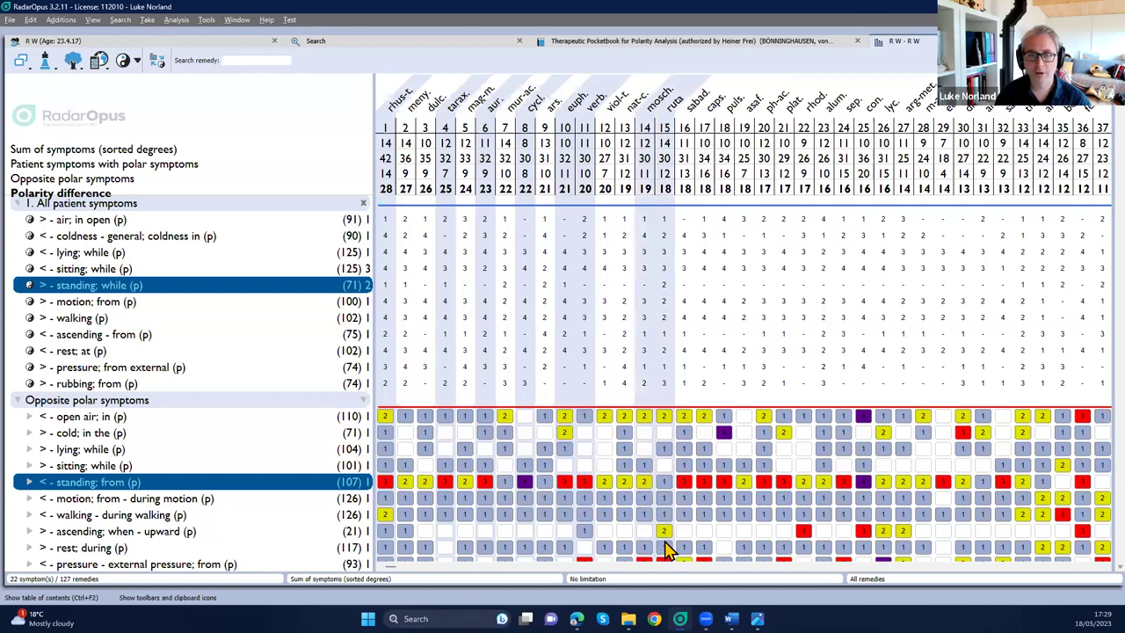
scroll(663, 549, down, 1)
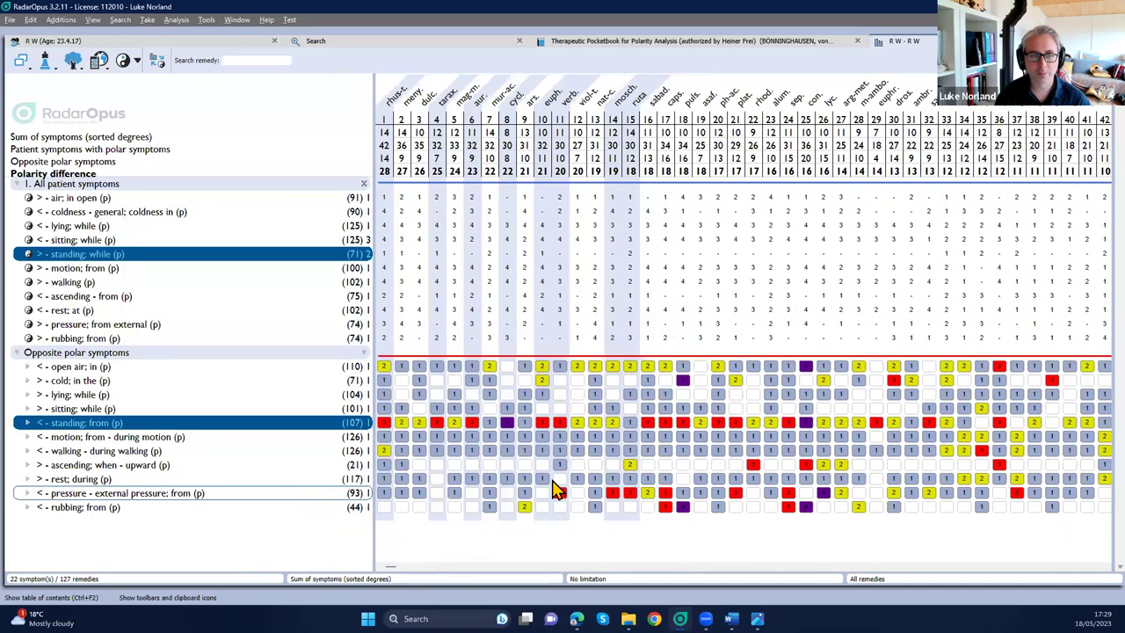
scroll(663, 457, up, 2)
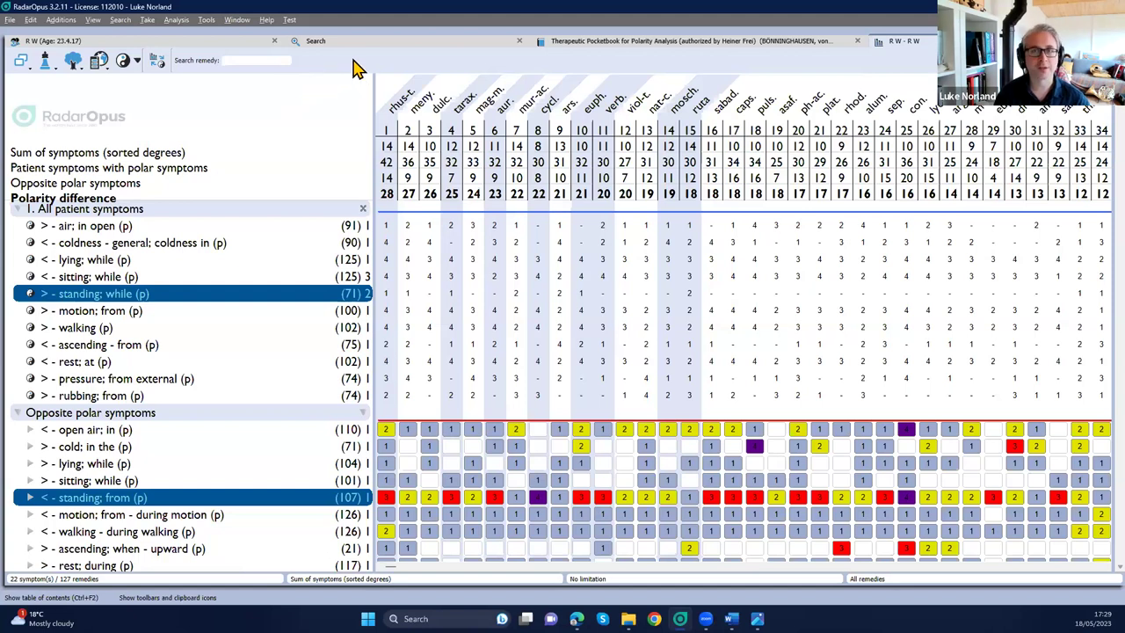
Step: Open the last consultation's notes and scroll through its recorded symptom table
click(176, 48)
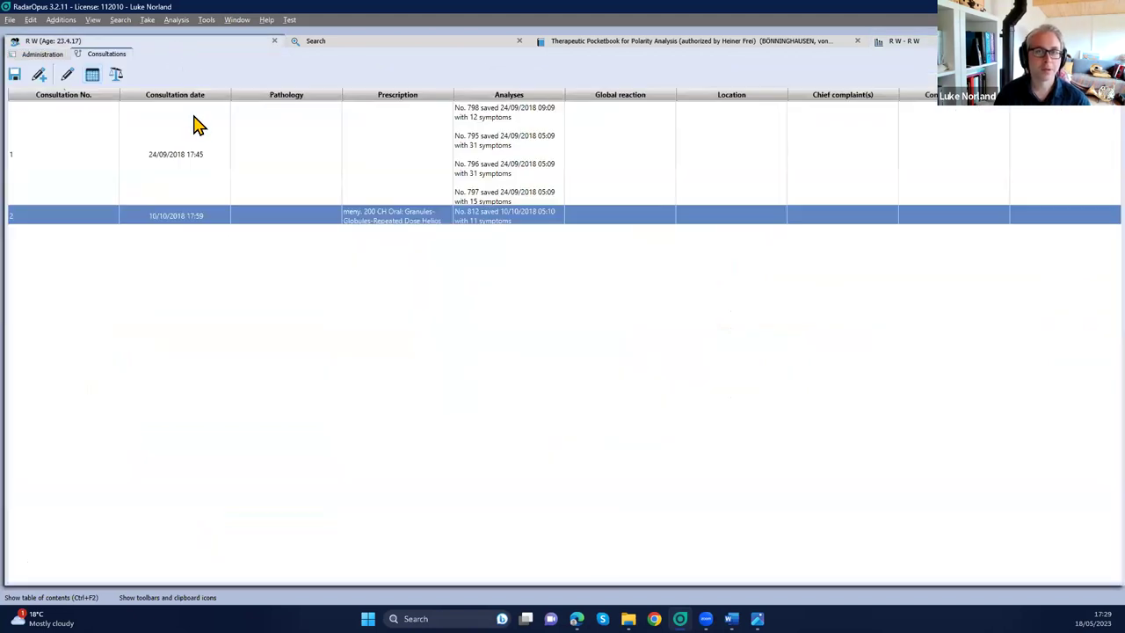
click(68, 77)
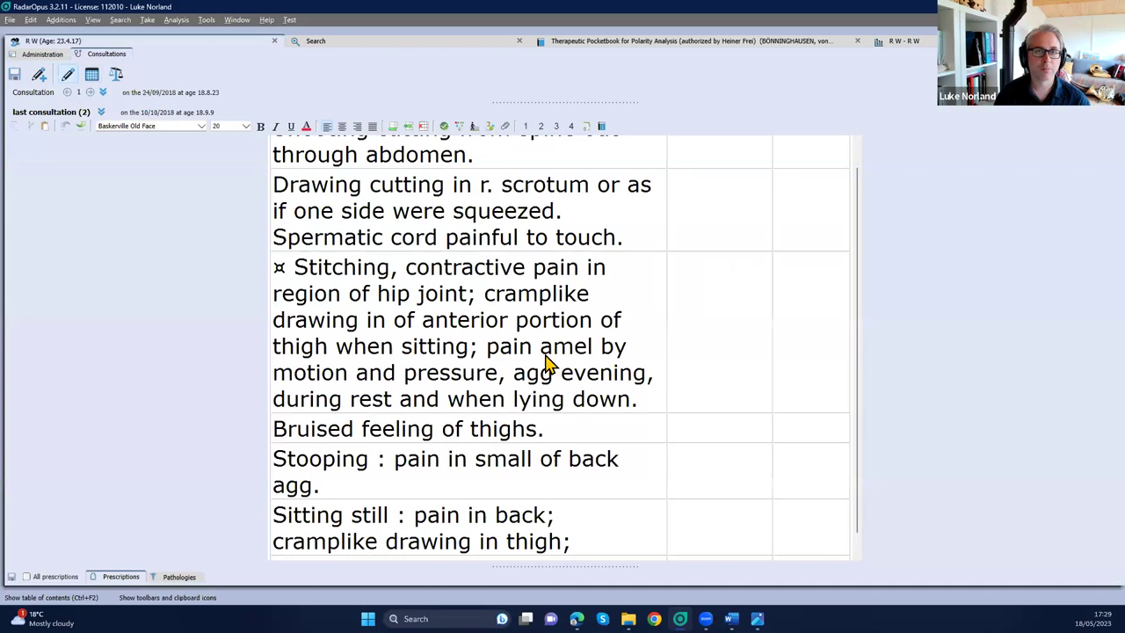
scroll(543, 380, up, 1)
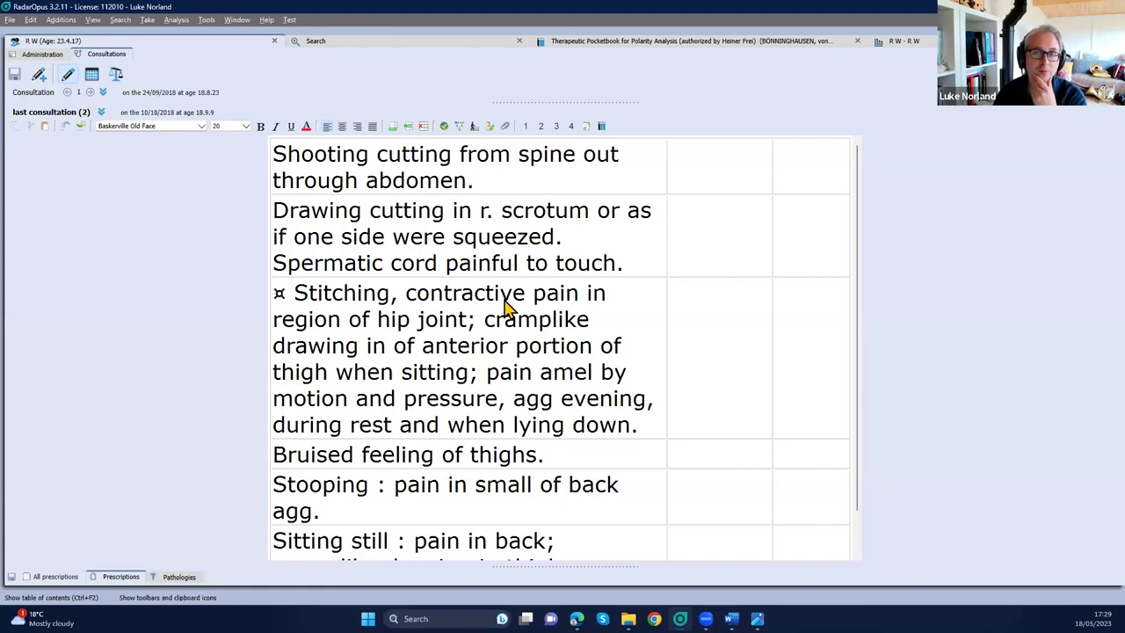
scroll(545, 355, down, 1)
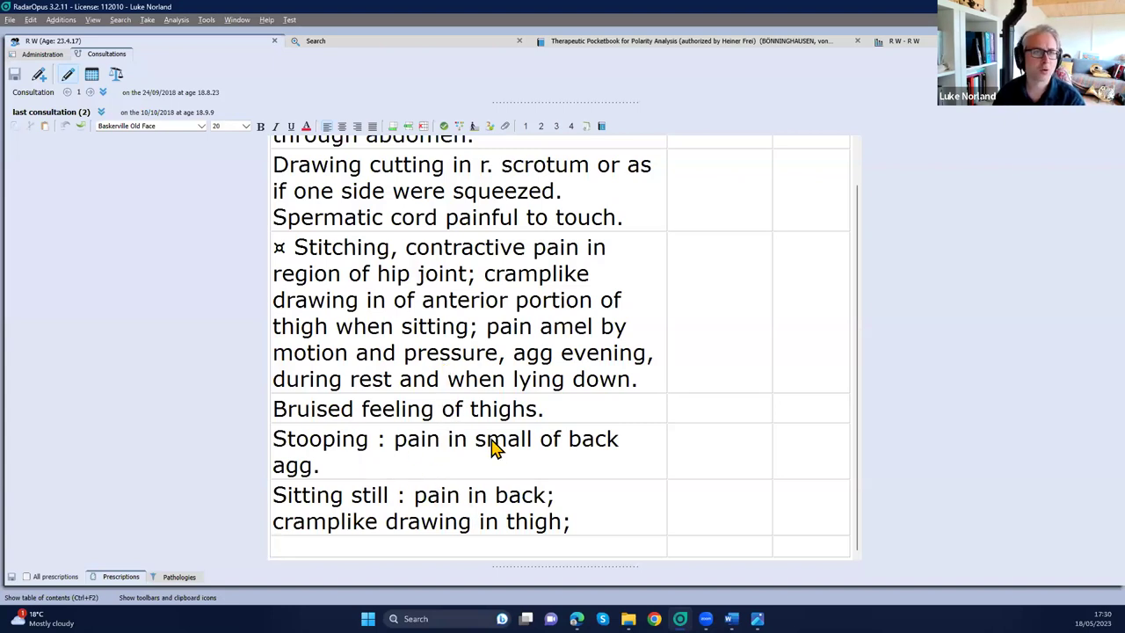
scroll(493, 446, up, 1)
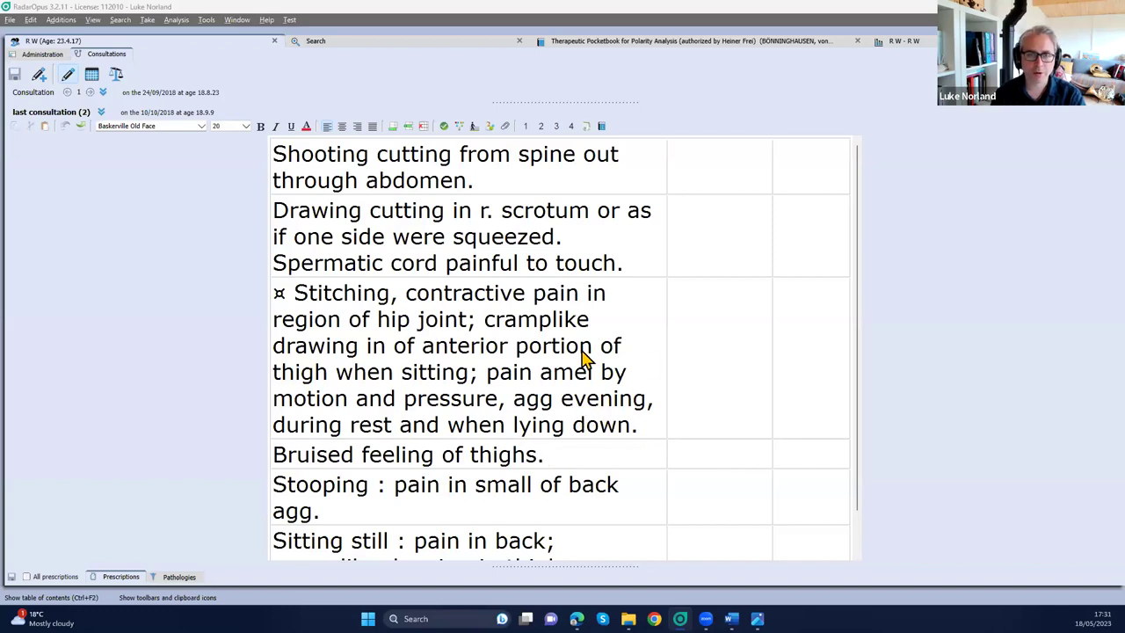
click(595, 157)
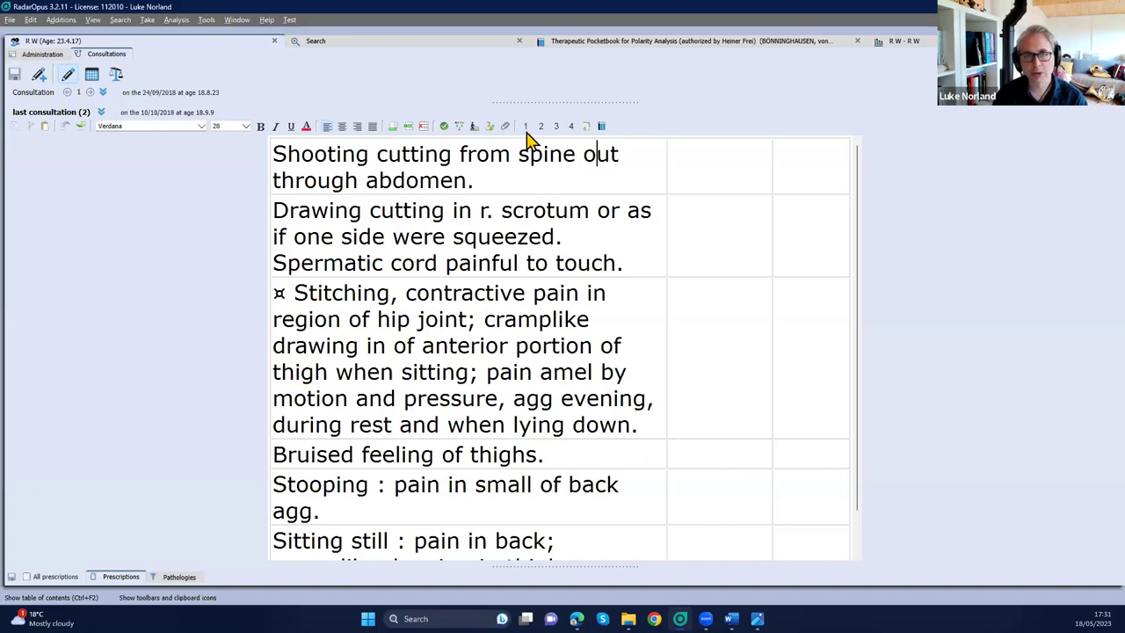
Step: Return to the polarity table and select the opposite symptoms motion; from, then standing; from
click(914, 44)
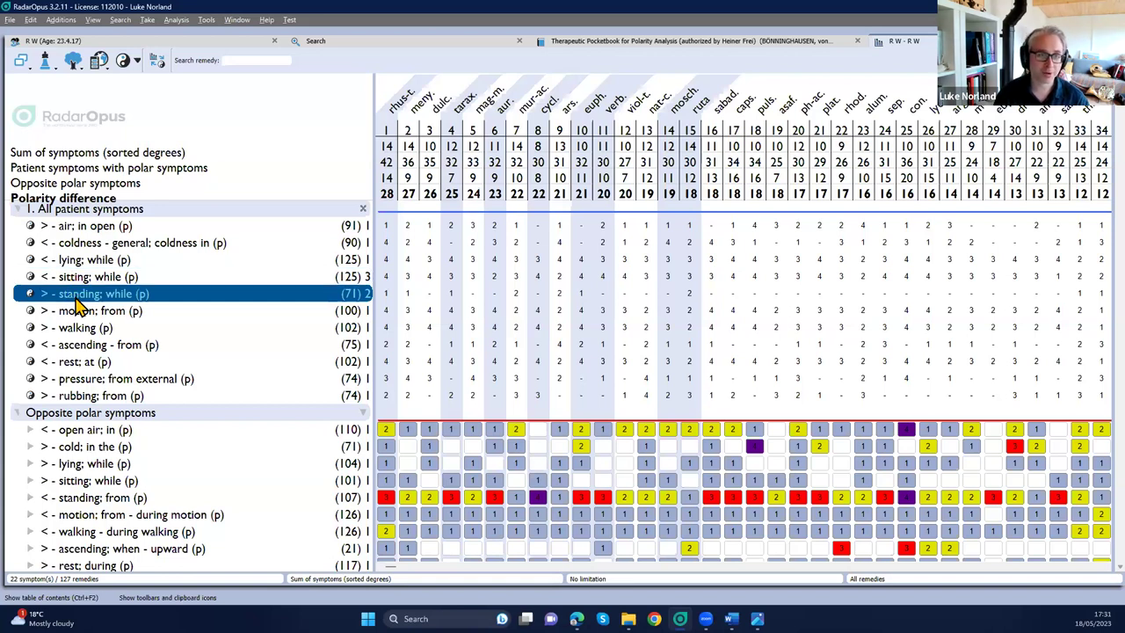
click(180, 514)
click(179, 500)
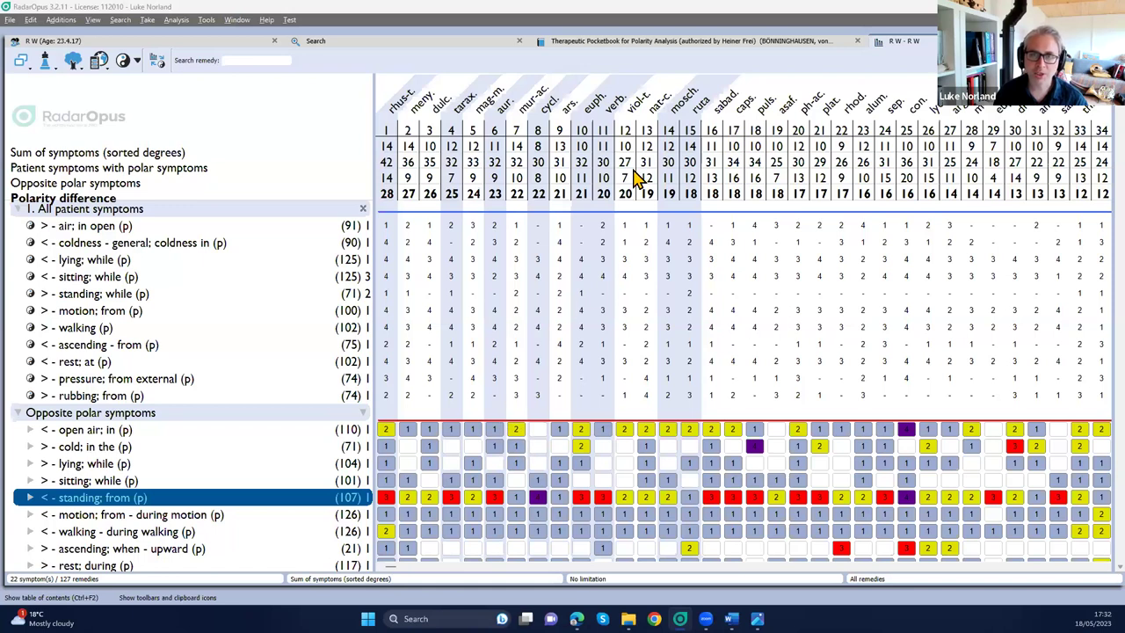
Step: Switch between the amel p and agg p search results
click(347, 51)
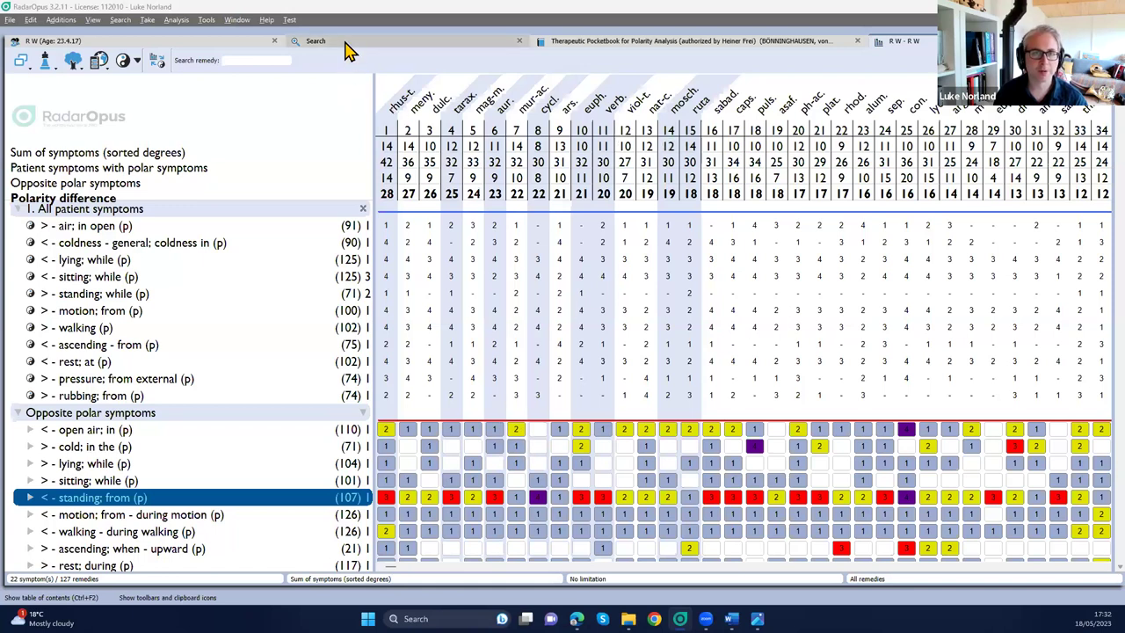
click(344, 43)
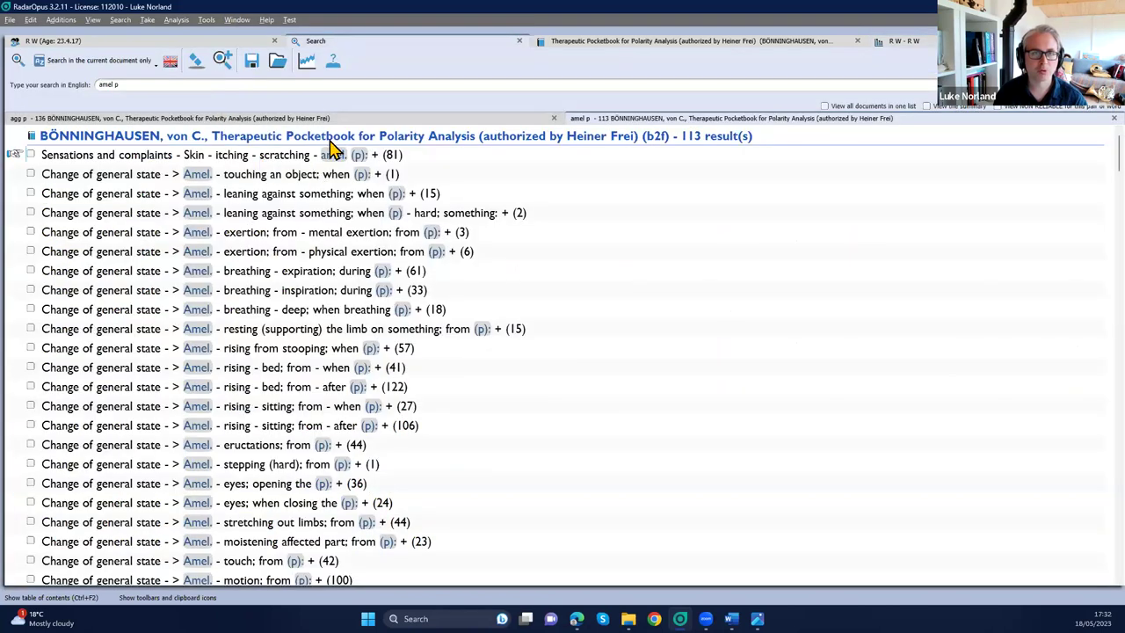
click(435, 122)
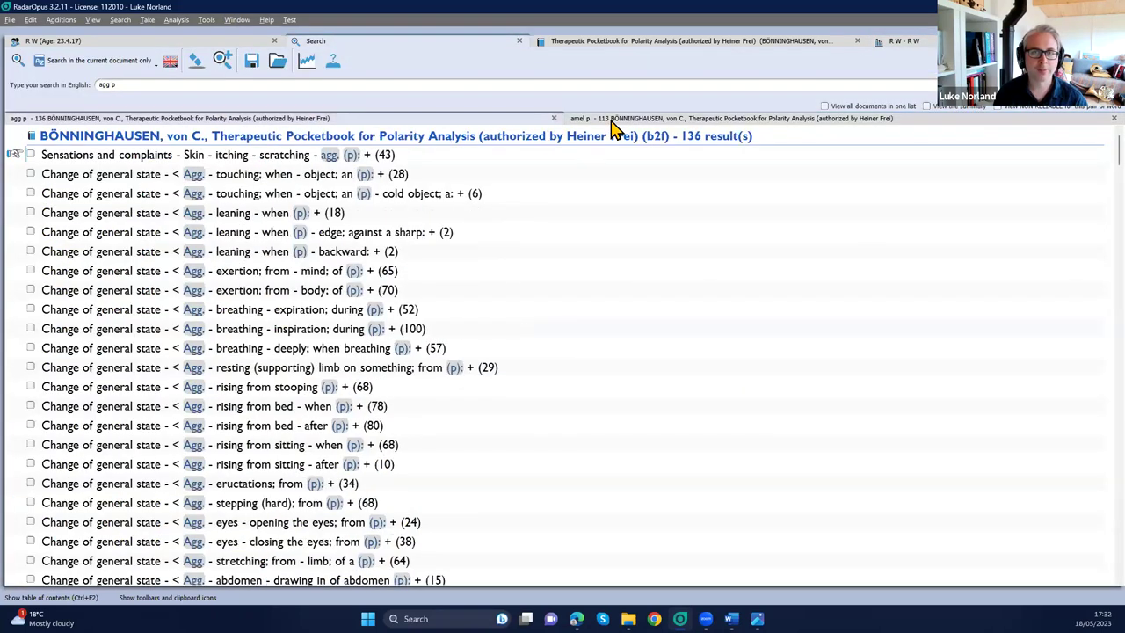
click(594, 122)
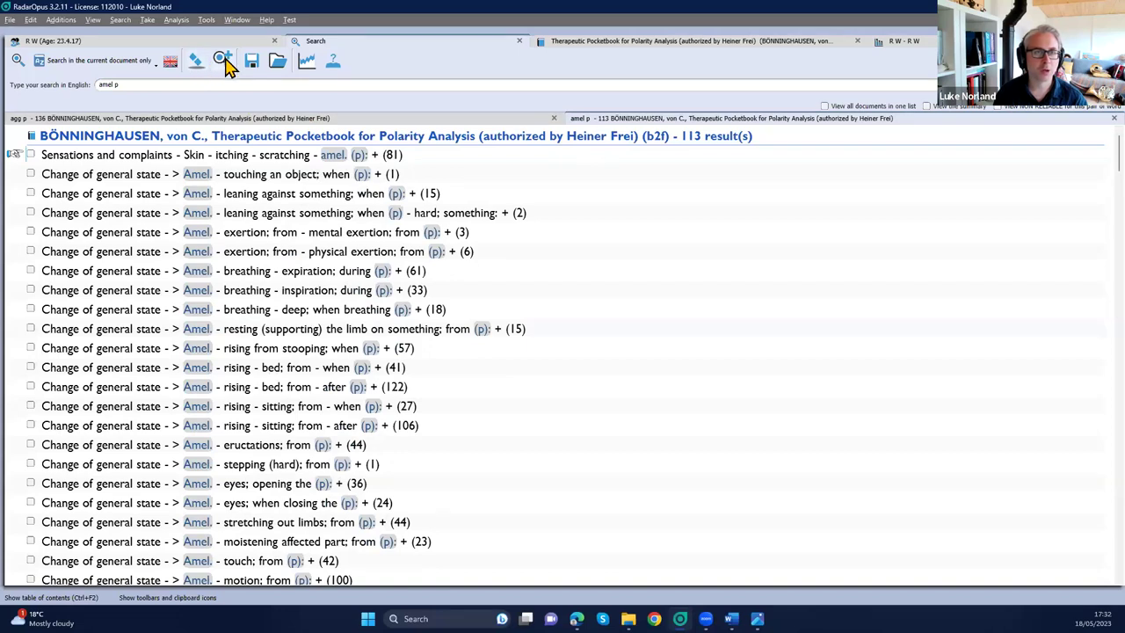
Step: Run a new search for 'desi*' and scroll through the 49 desire rubrics
click(223, 62)
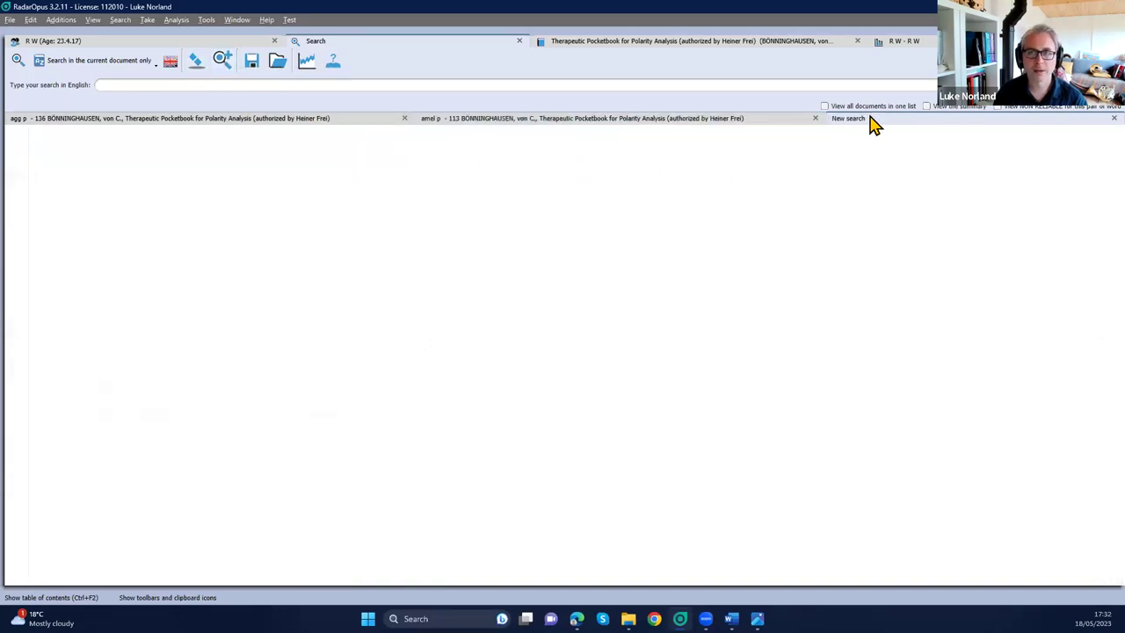
click(460, 81)
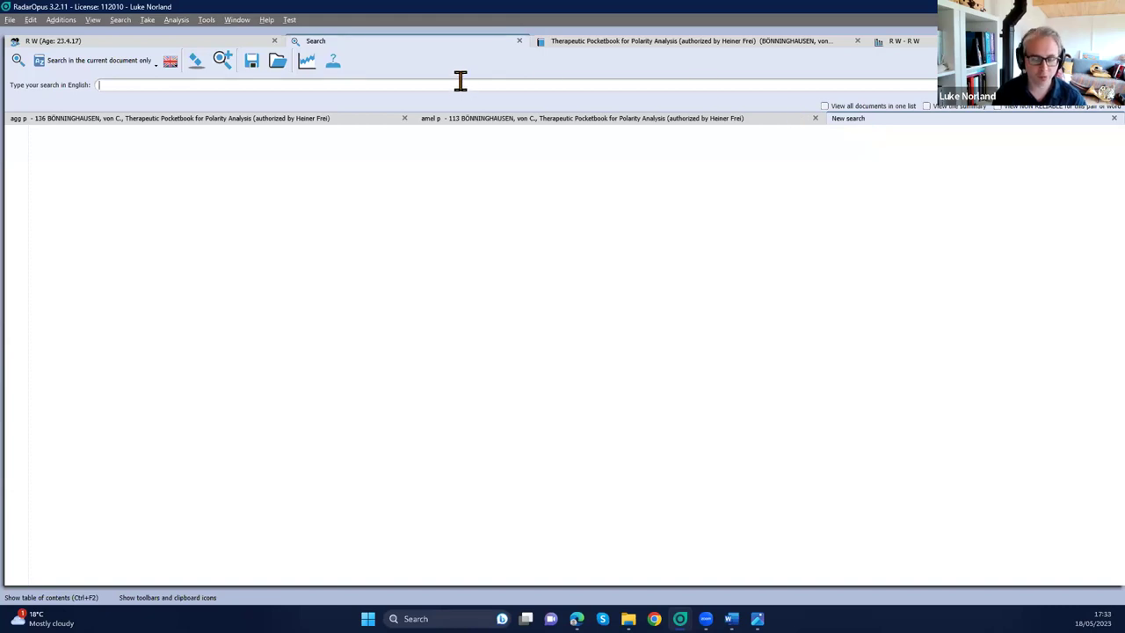
text(desi*)
key(Return)
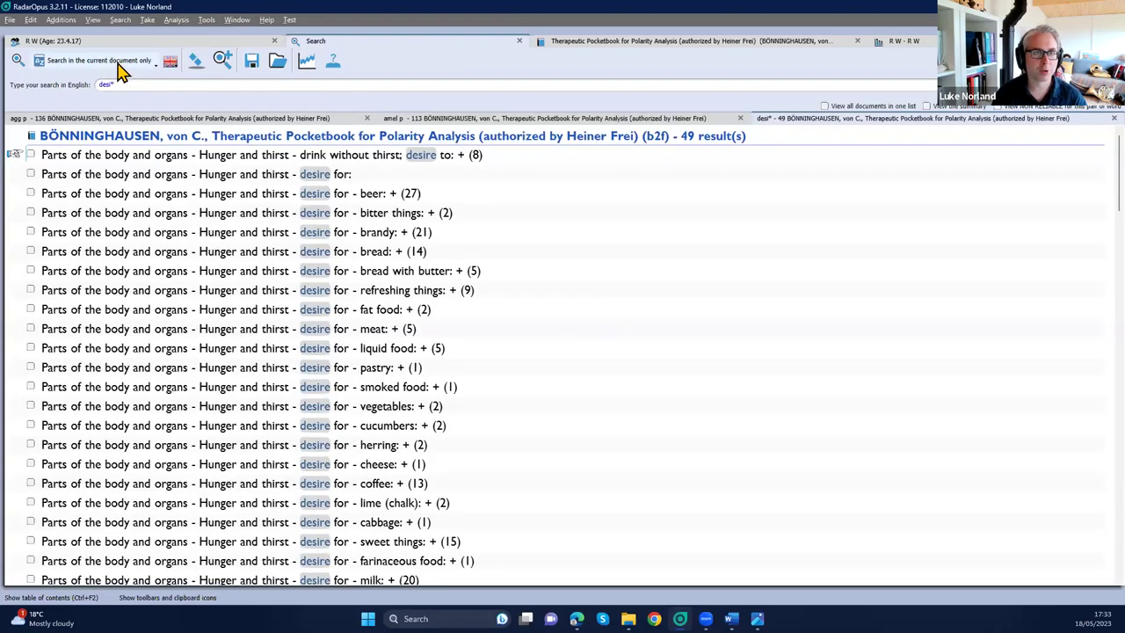
scroll(450, 333, up, 3)
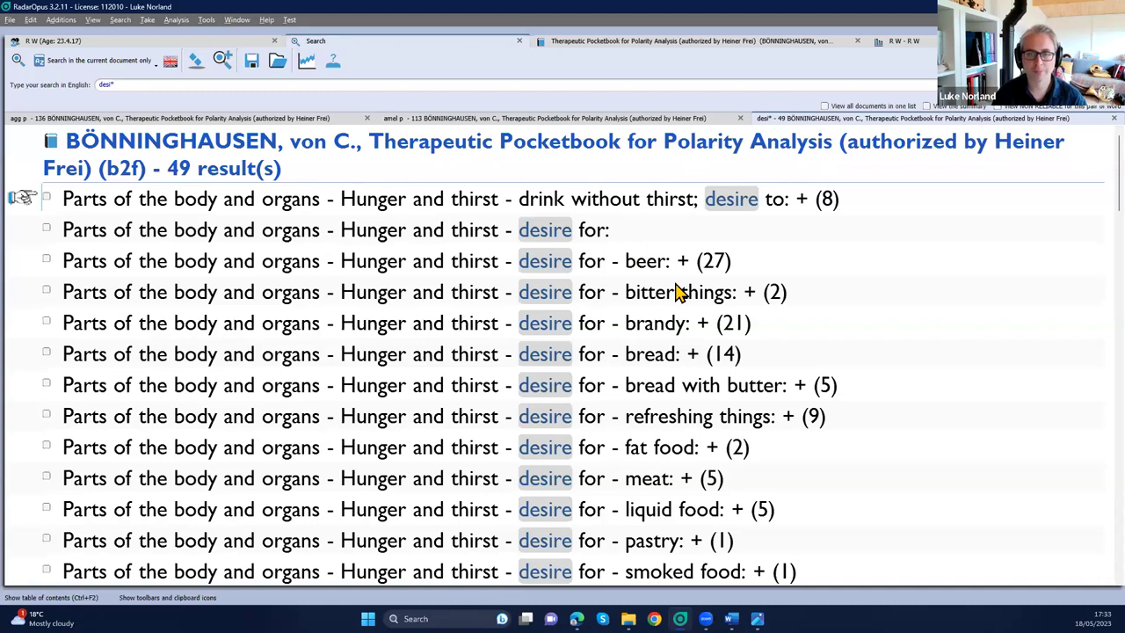
scroll(677, 292, down, 2)
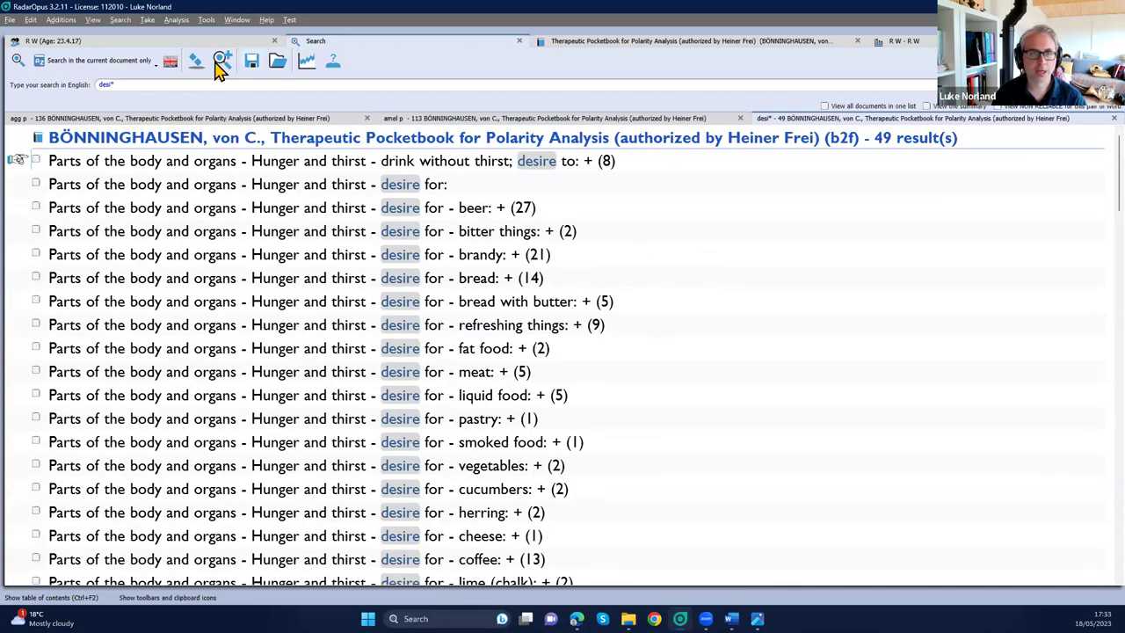
Step: Close the empty extra search tab to return to the desi* results
click(219, 62)
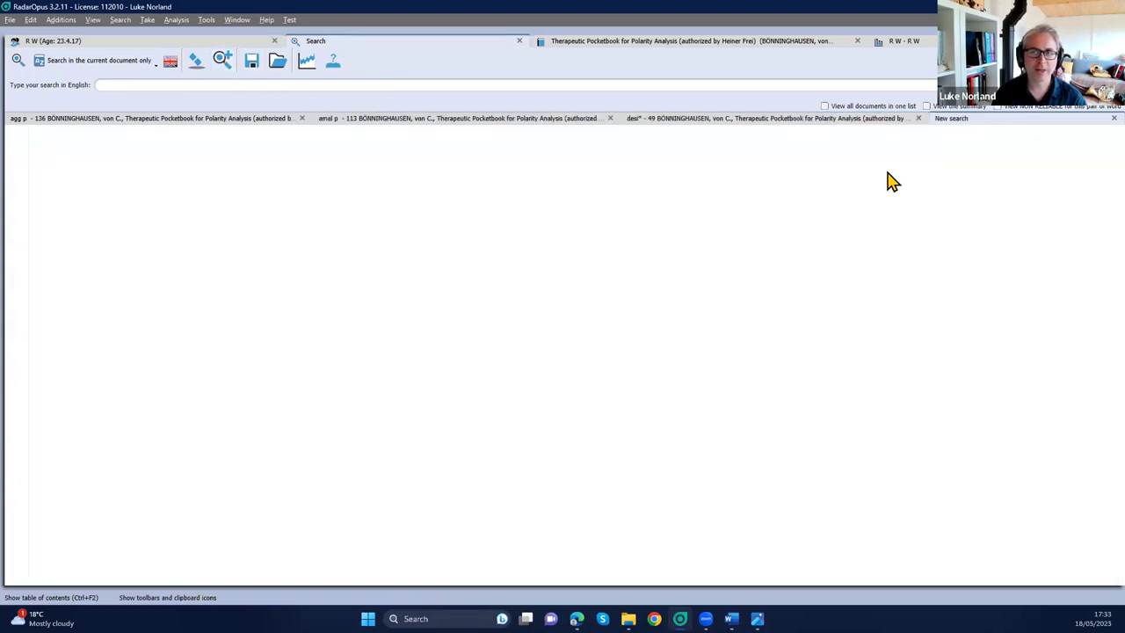
click(1097, 121)
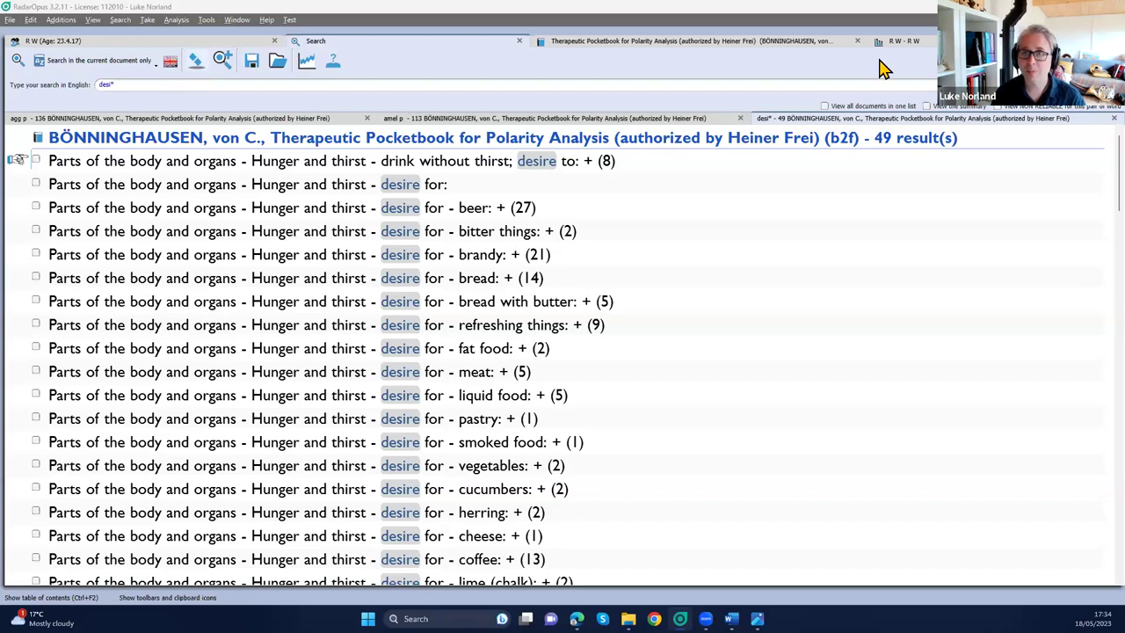
Step: Switch to the R W analysis tab showing 22 symptoms across 127 remedies, rhus-t. leading
key(ctrl+Tab)
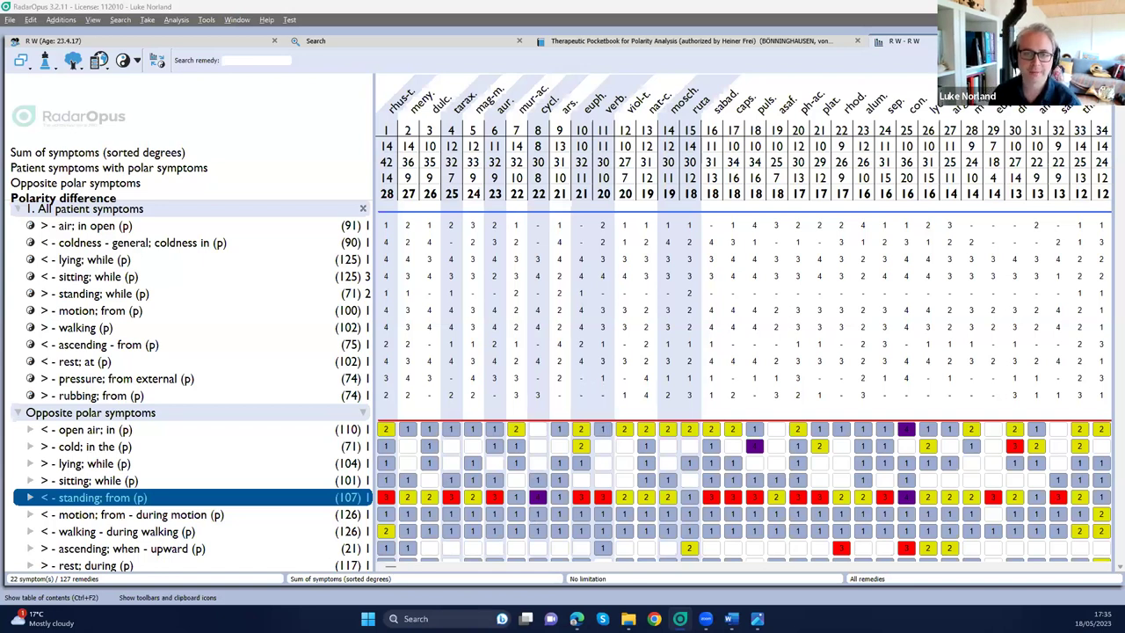
Step: Switch to Edge and display the Polarity Analysis — Heiner Frei MD tab
key(alt+Tab)
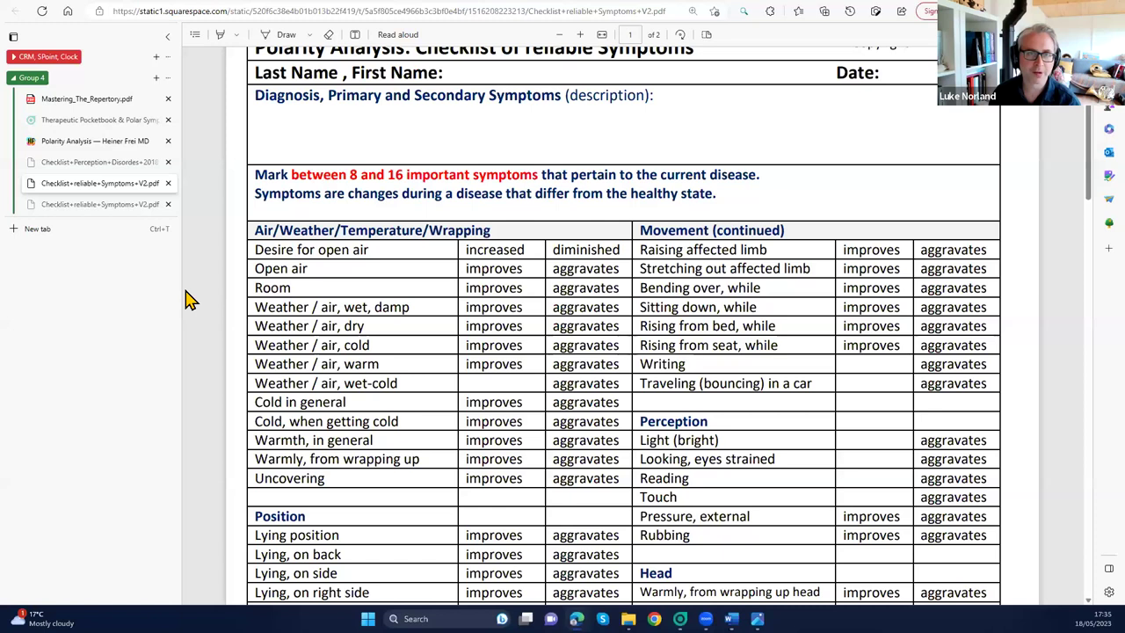
click(82, 144)
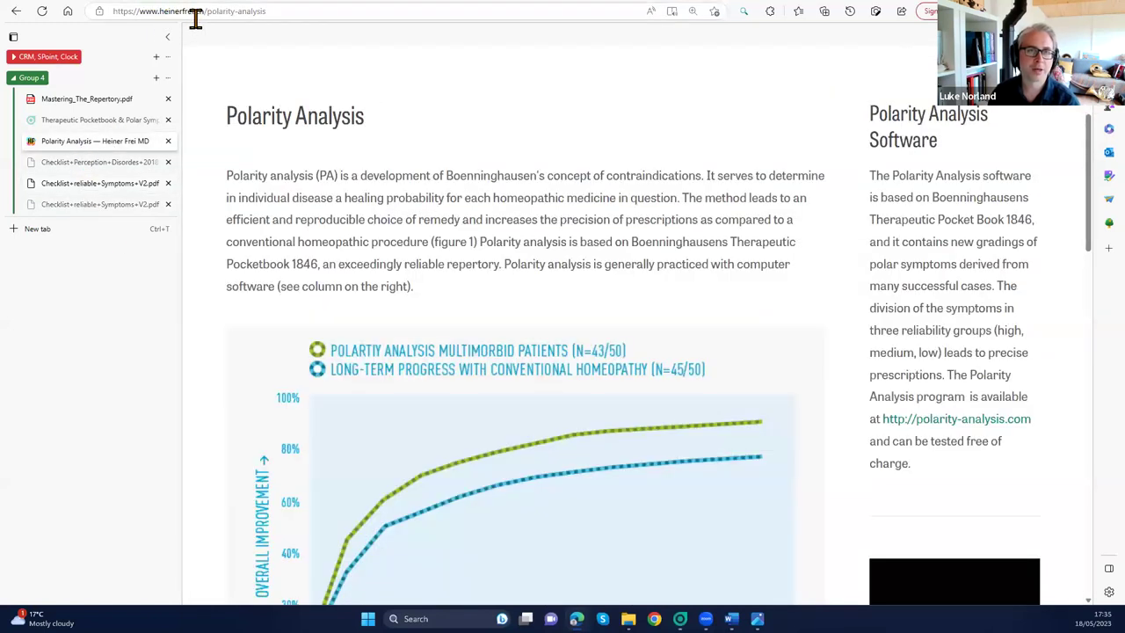
scroll(339, 258, up, 4)
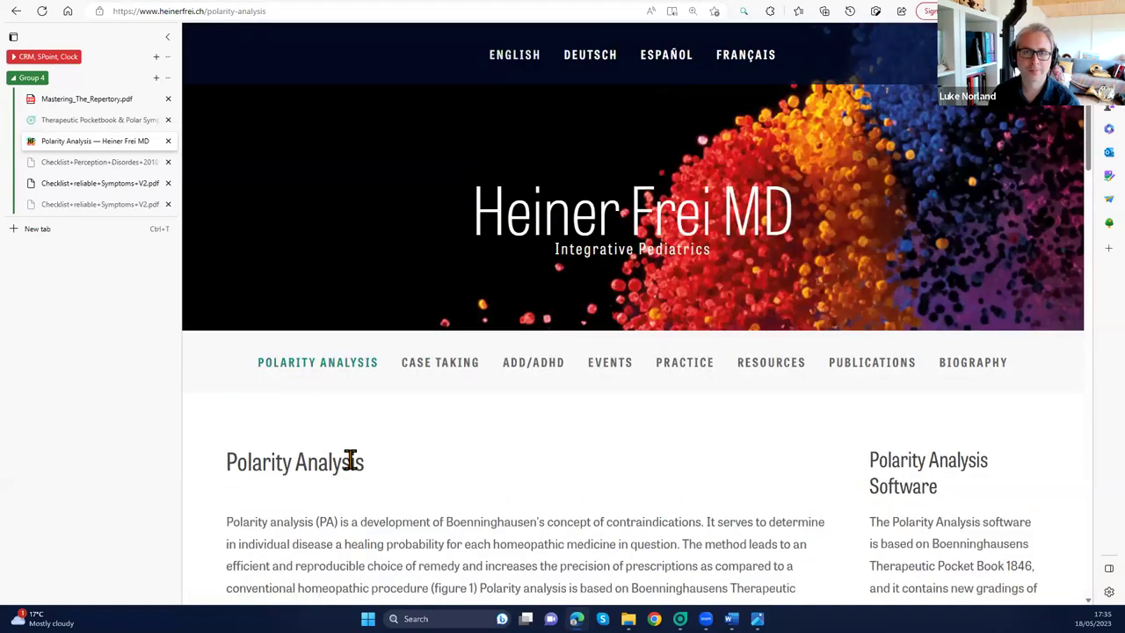
scroll(343, 458, down, 5)
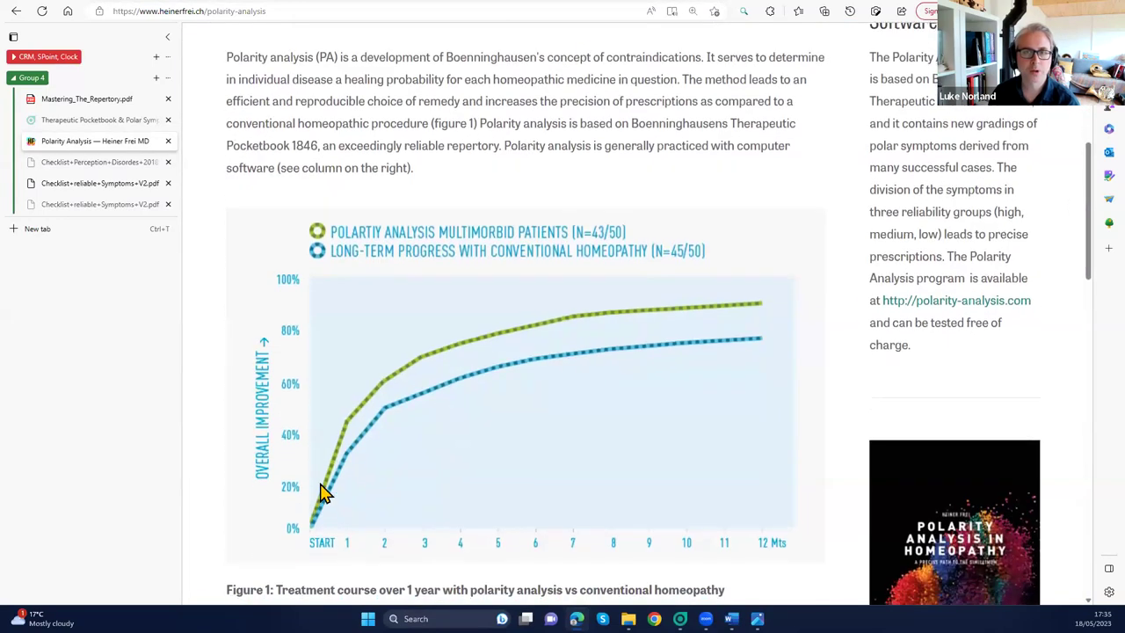
scroll(322, 514, up, 5)
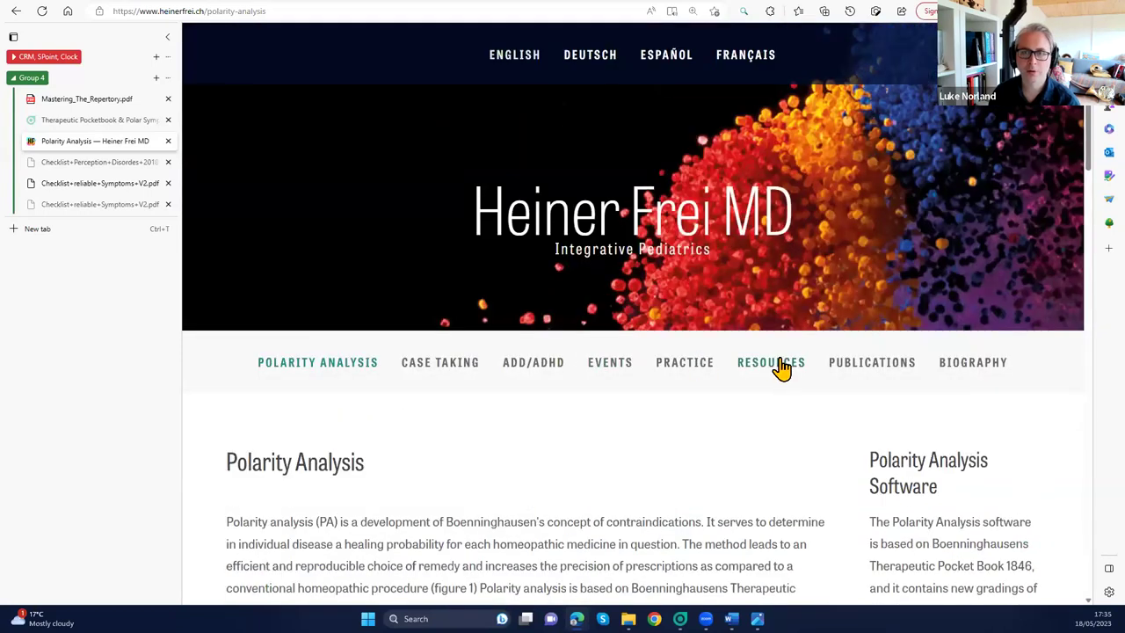
Step: Go to the site's RESOURCES page and scroll through its download links
click(780, 374)
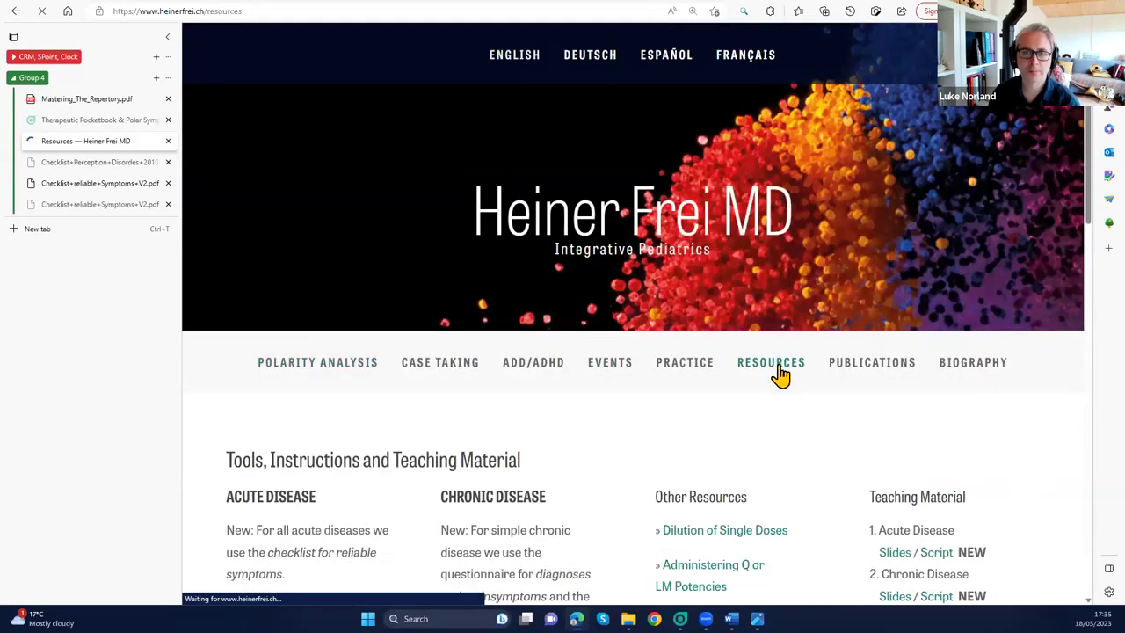
scroll(625, 430, down, 3)
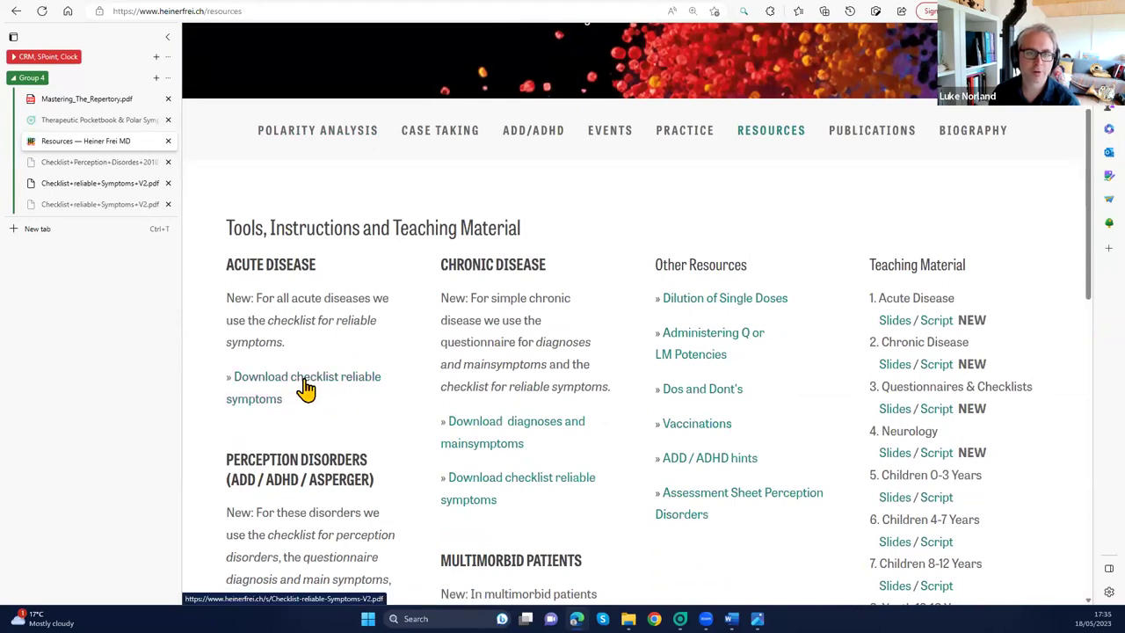
scroll(303, 389, down, 1)
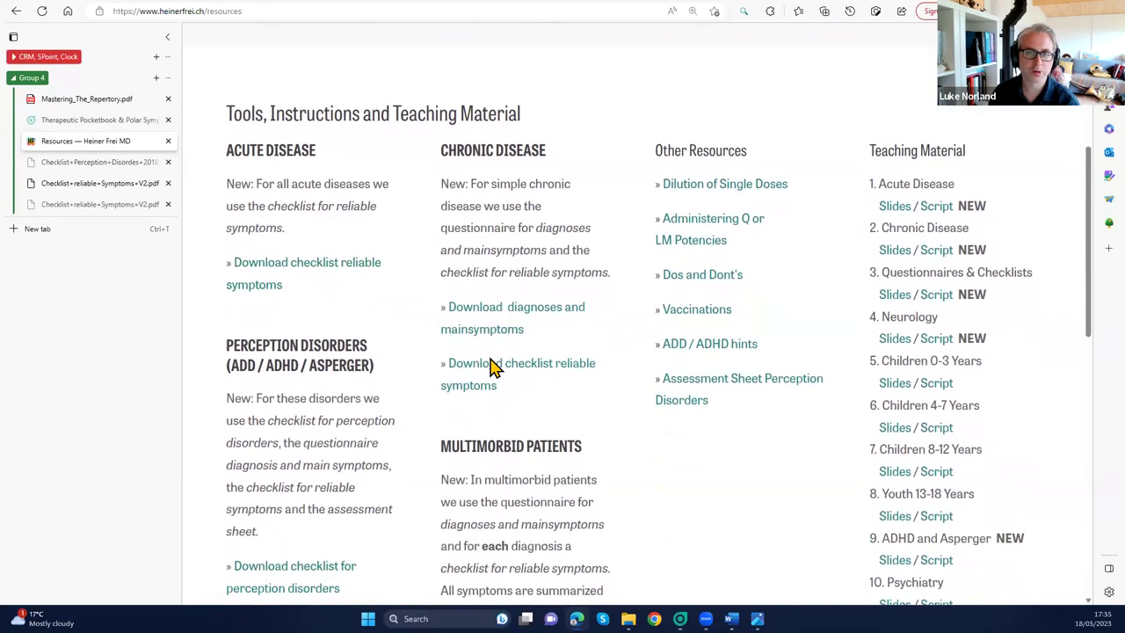
scroll(488, 379, down, 1)
scroll(486, 383, up, 2)
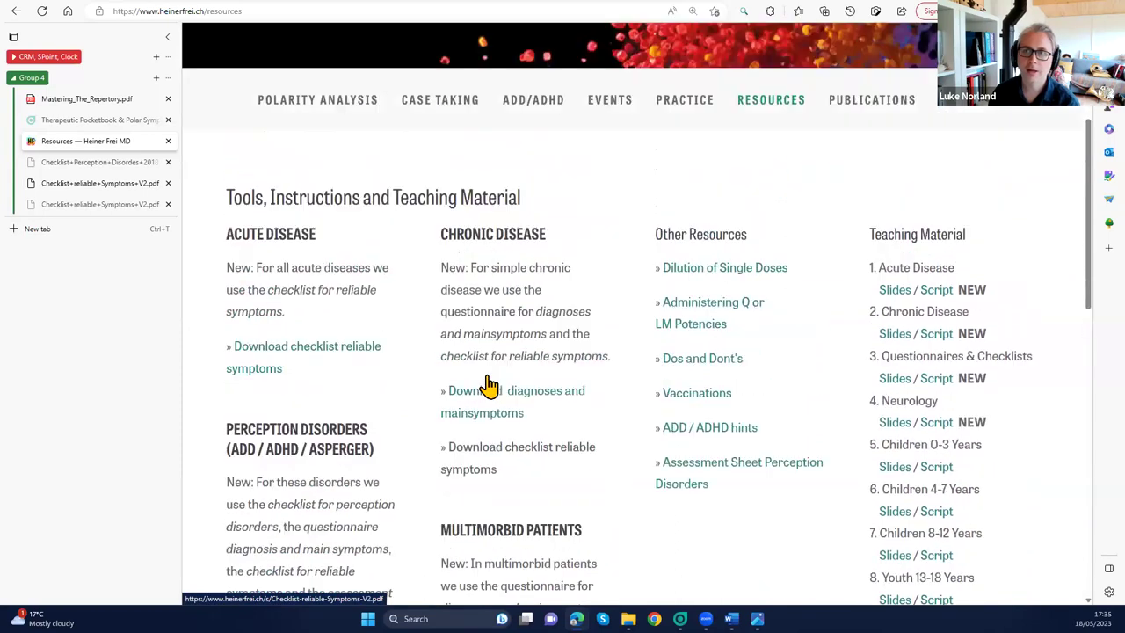
scroll(489, 384, up, 2)
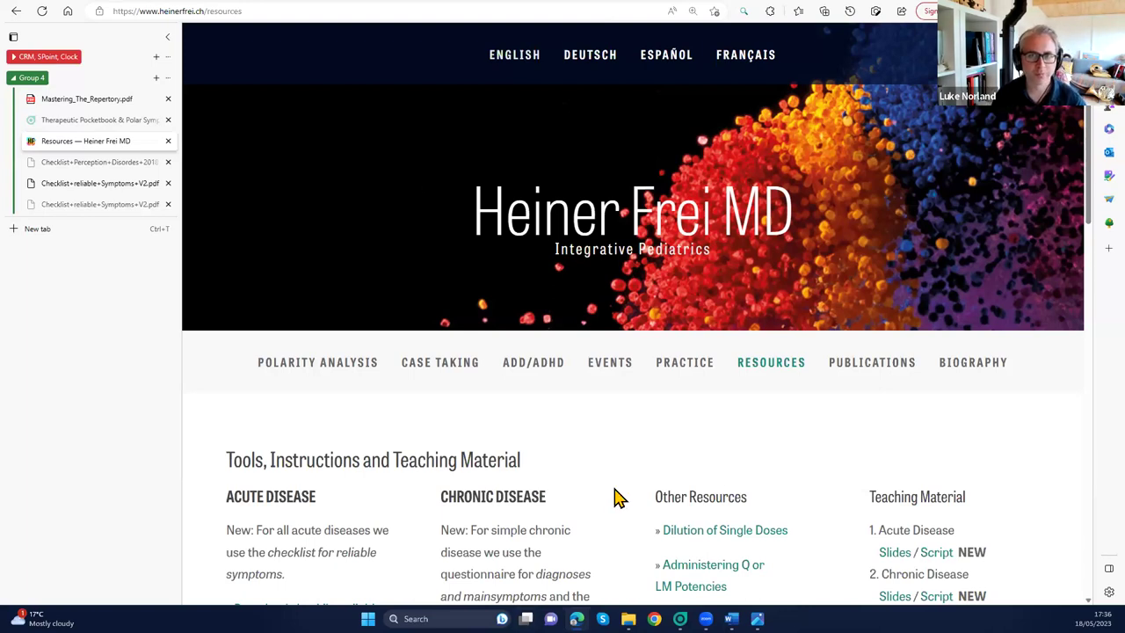
Step: View the Teaching Material slides and scripts for acute and chronic disease marked NEW
mouse_move(569, 66)
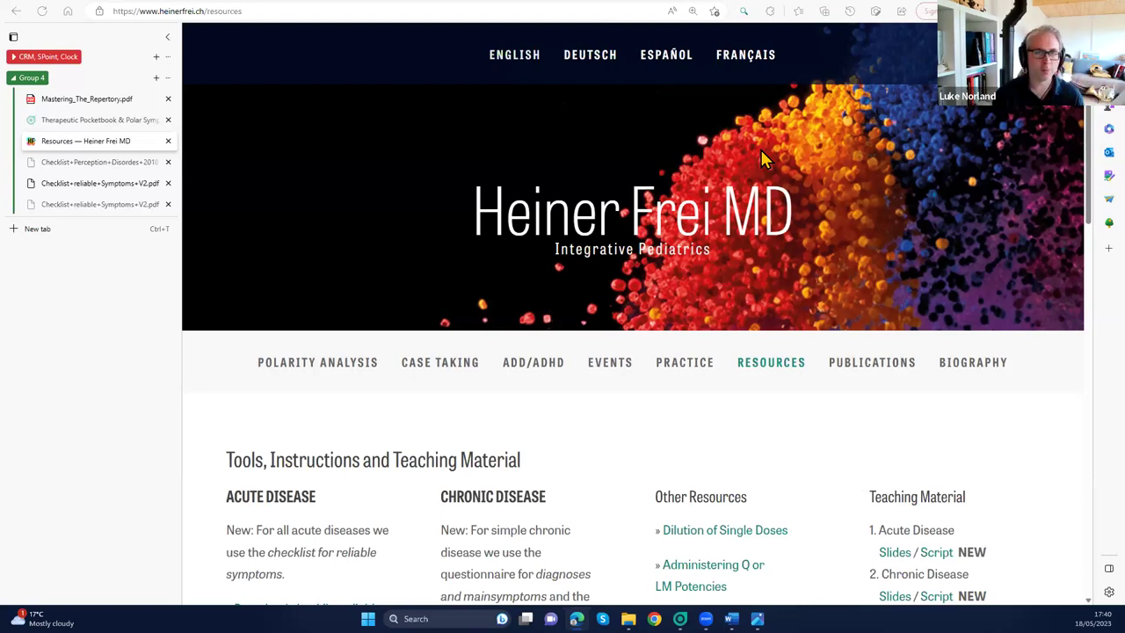
Step: Open the Perception Disorders checklist PDF and scroll to page 2's unreliable-symptoms section
click(114, 165)
scroll(470, 299, up, 5)
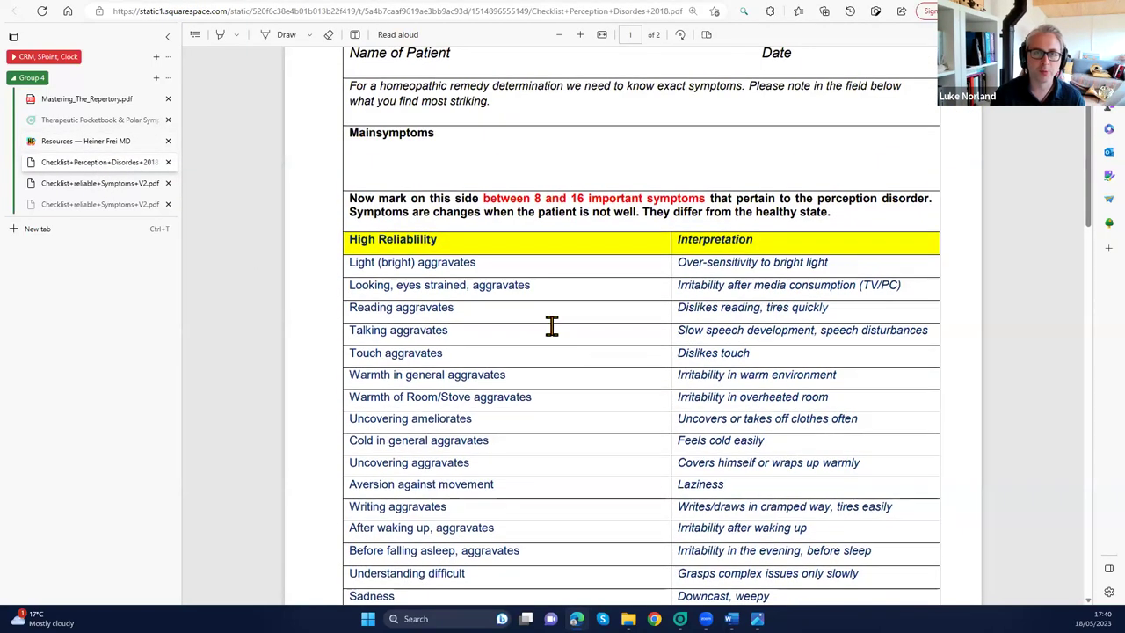
scroll(551, 326, up, 2)
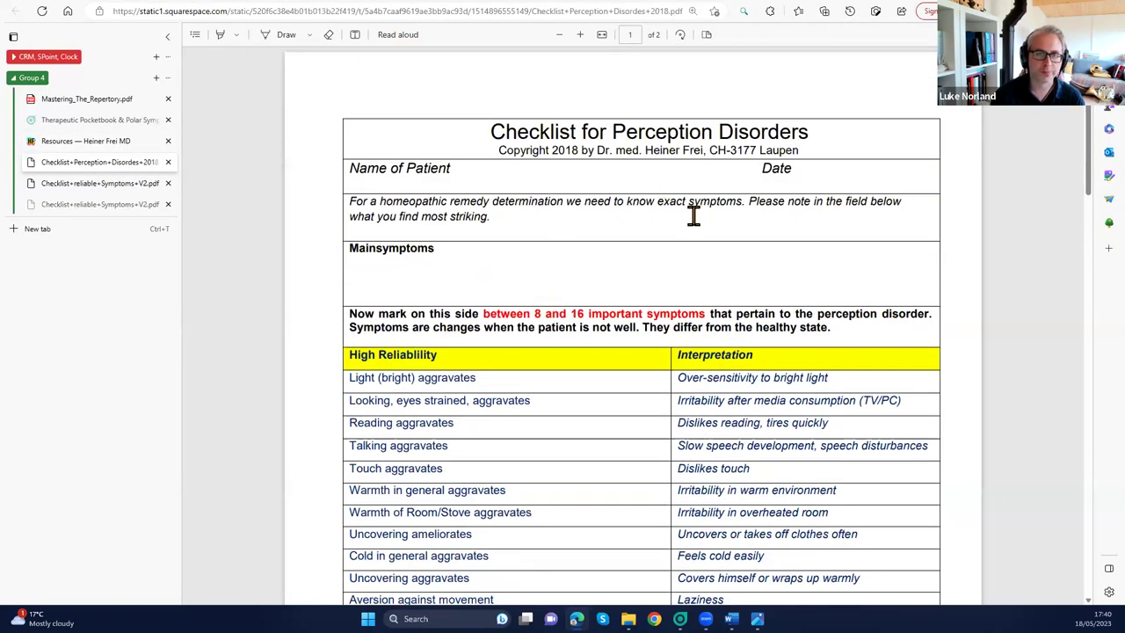
scroll(695, 226, down, 2)
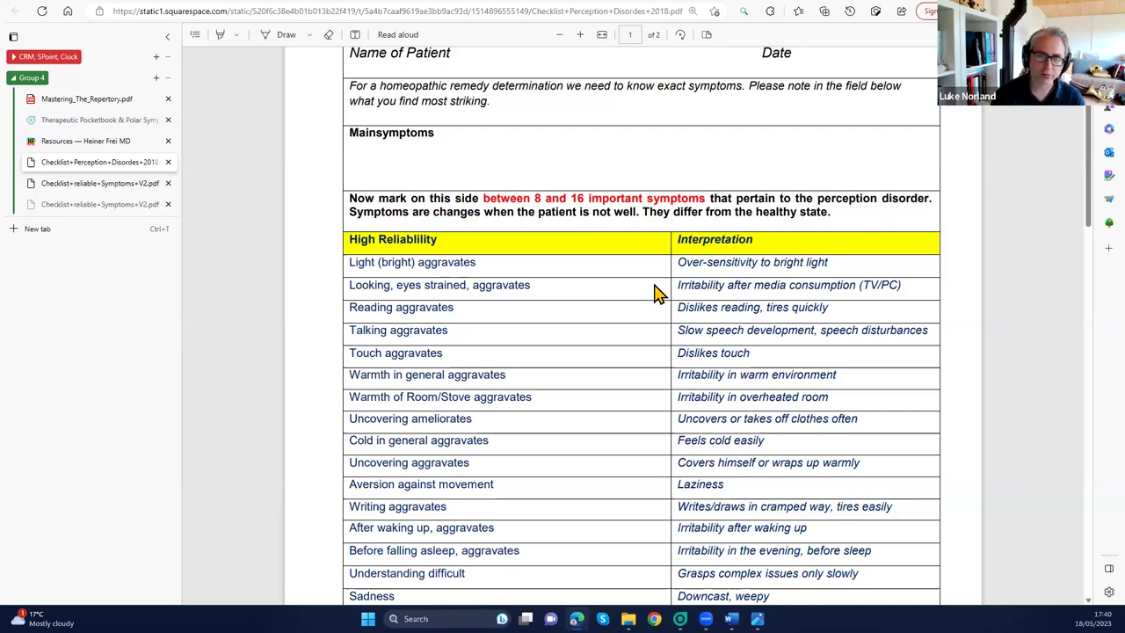
scroll(657, 292, down, 1)
scroll(658, 293, down, 2)
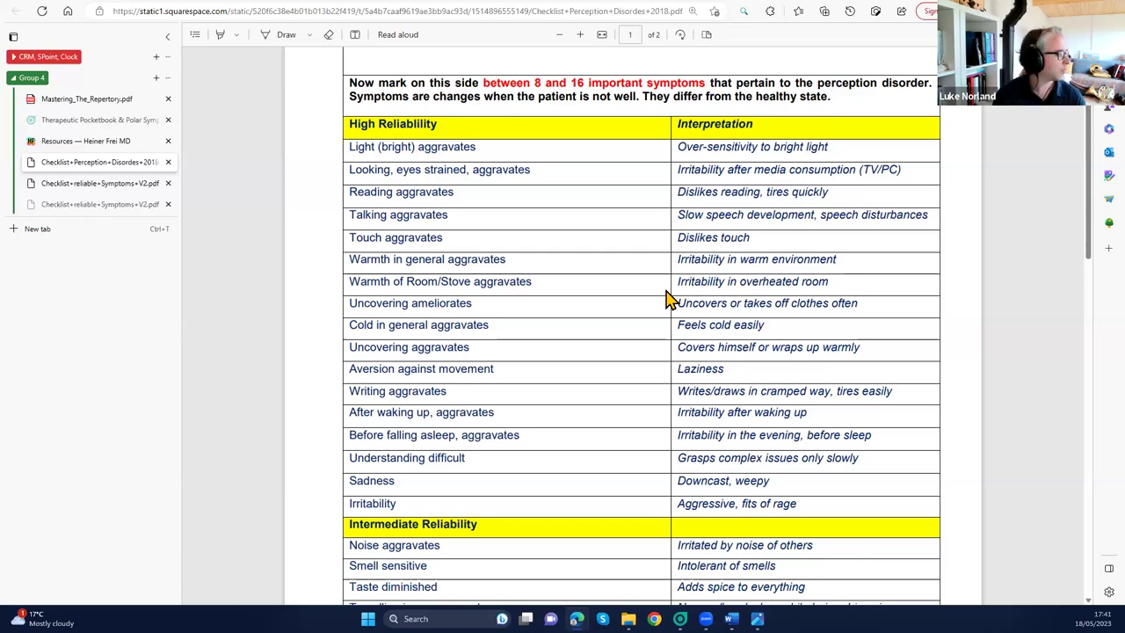
scroll(668, 299, down, 3)
scroll(668, 299, down, 5)
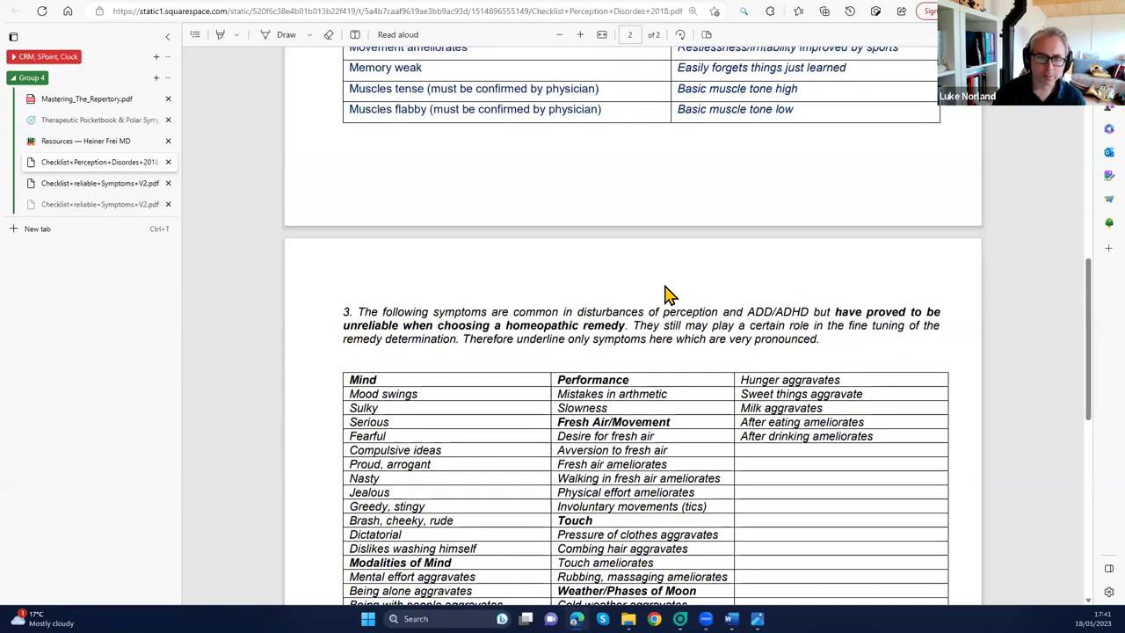
scroll(669, 299, down, 5)
scroll(665, 286, up, 3)
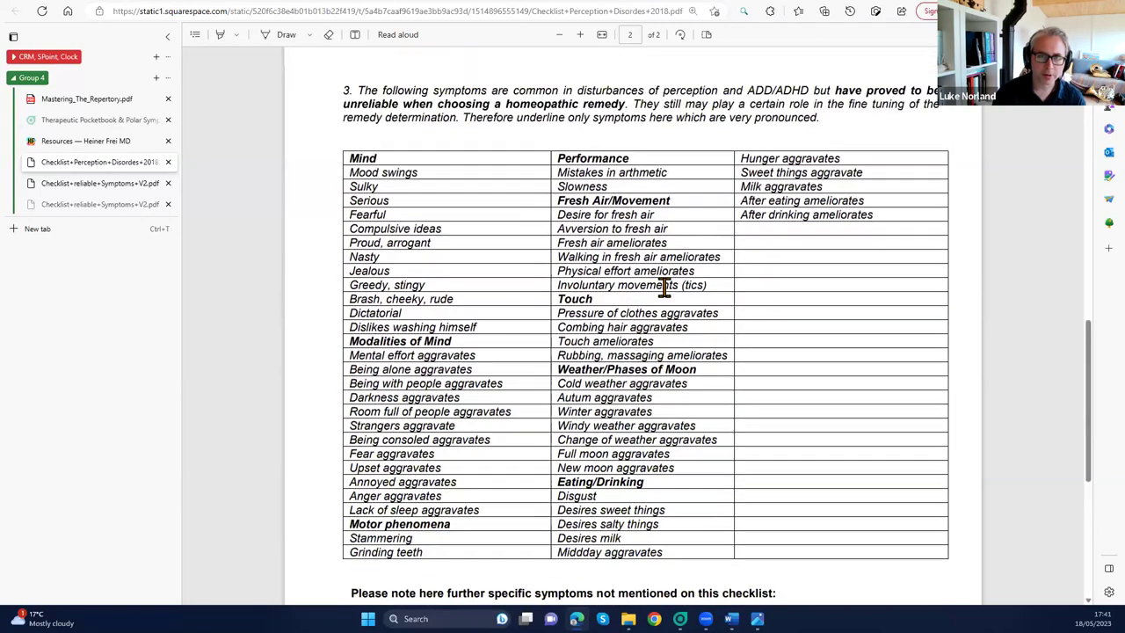
scroll(665, 286, down, 1)
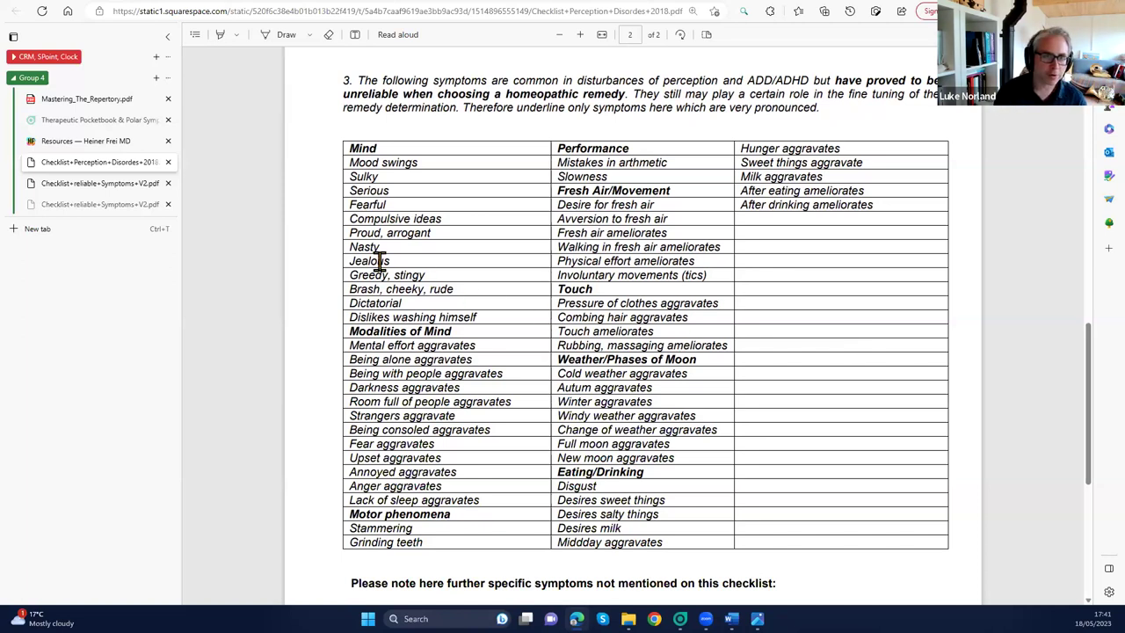
Step: Look through the copies of the reliable-symptoms checklist PDF, then return to the RadarOpus polarity table
click(119, 184)
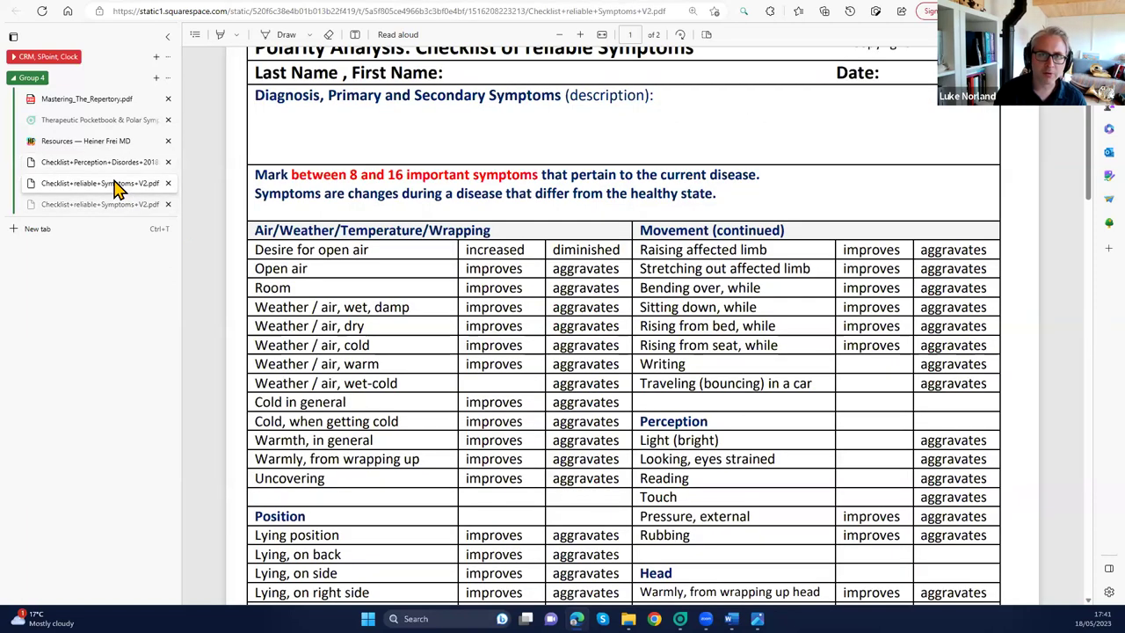
click(117, 205)
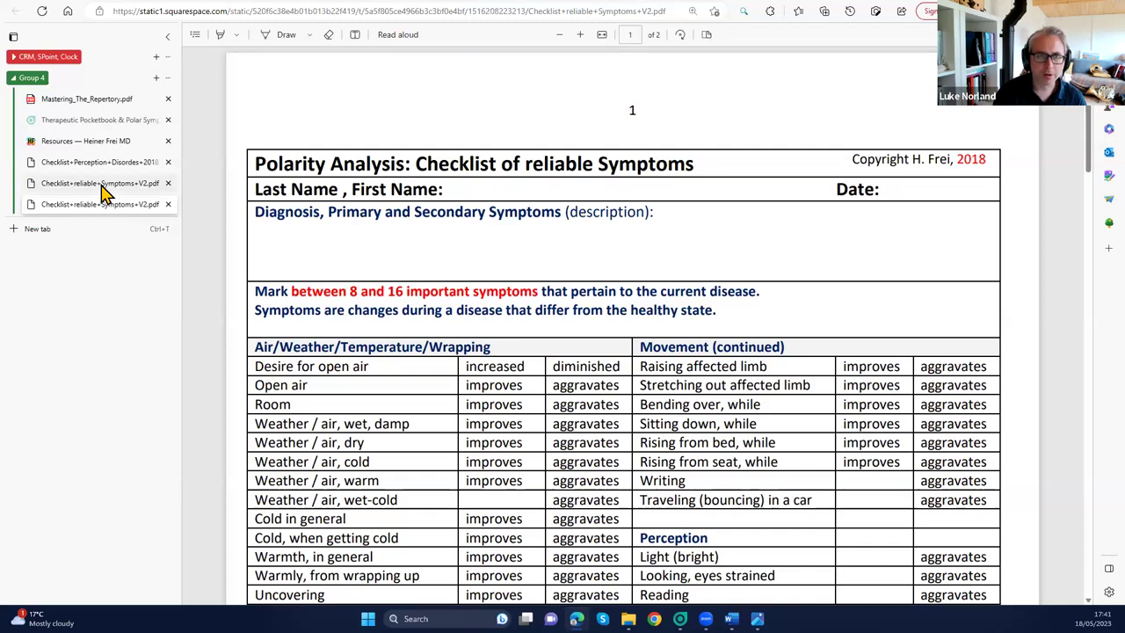
click(101, 187)
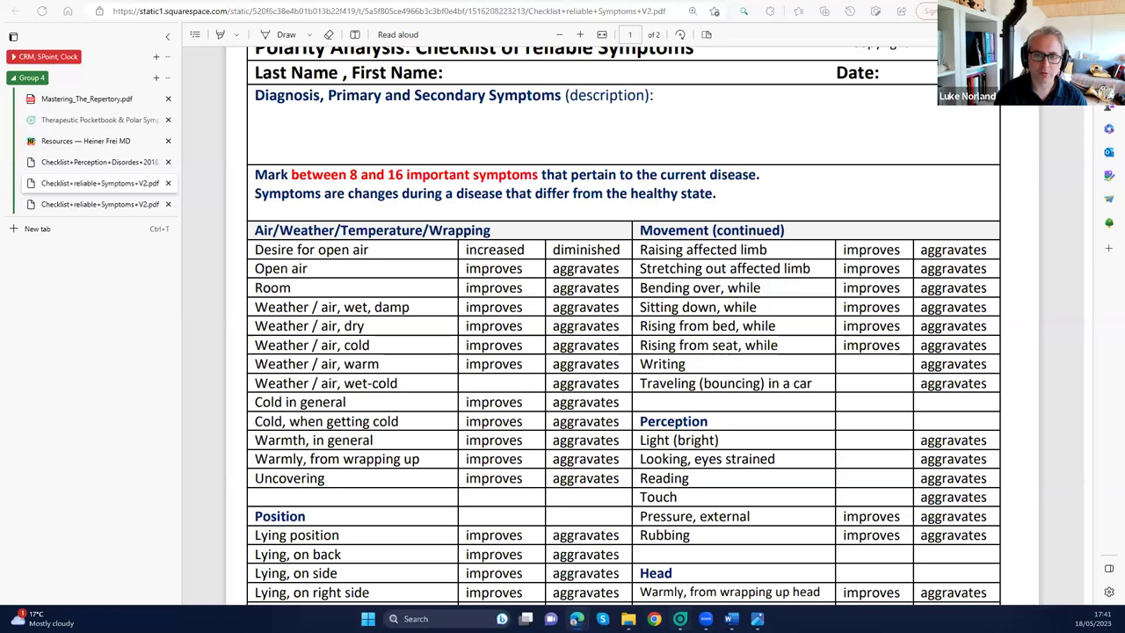
key(alt+Tab)
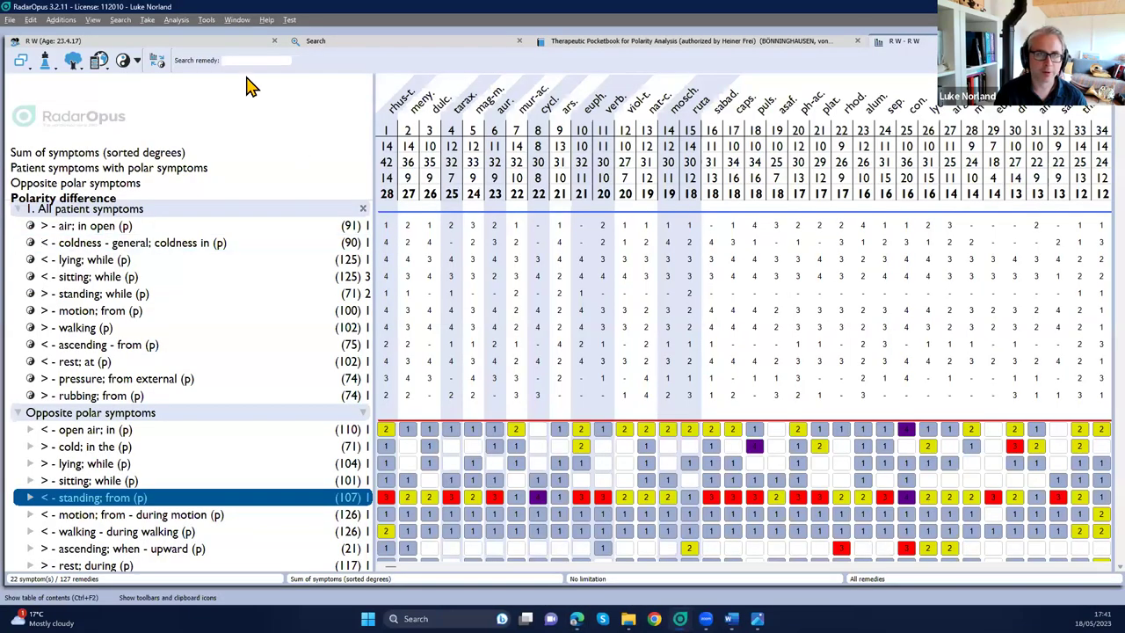
Step: Close the R W analysis and the desi* search tab so the 136 agg p rubrics show
click(274, 41)
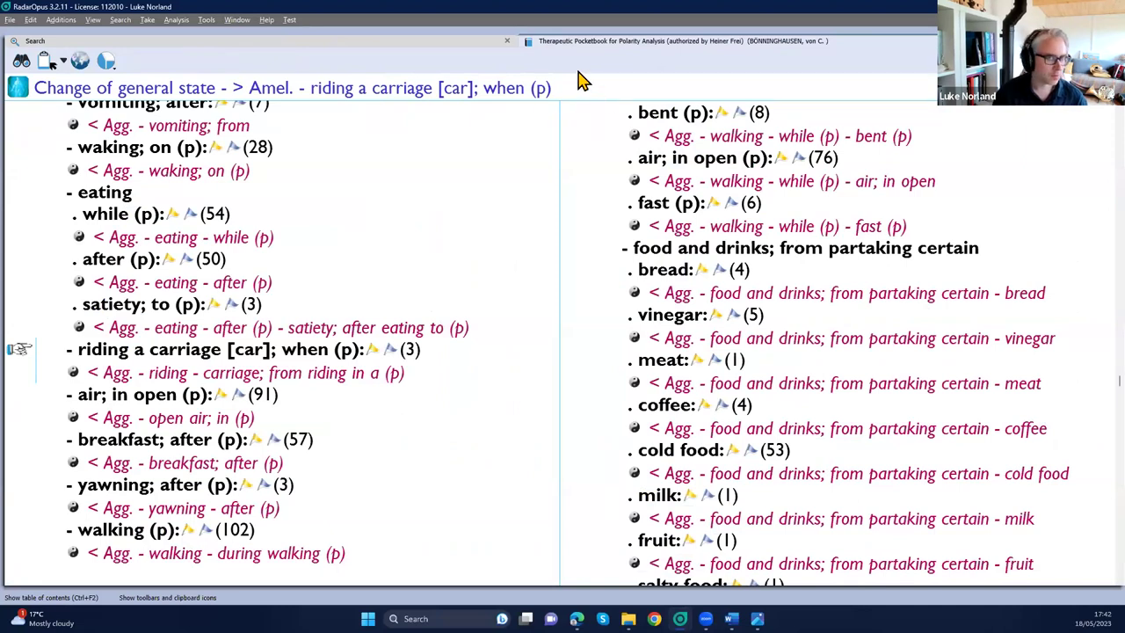
click(269, 51)
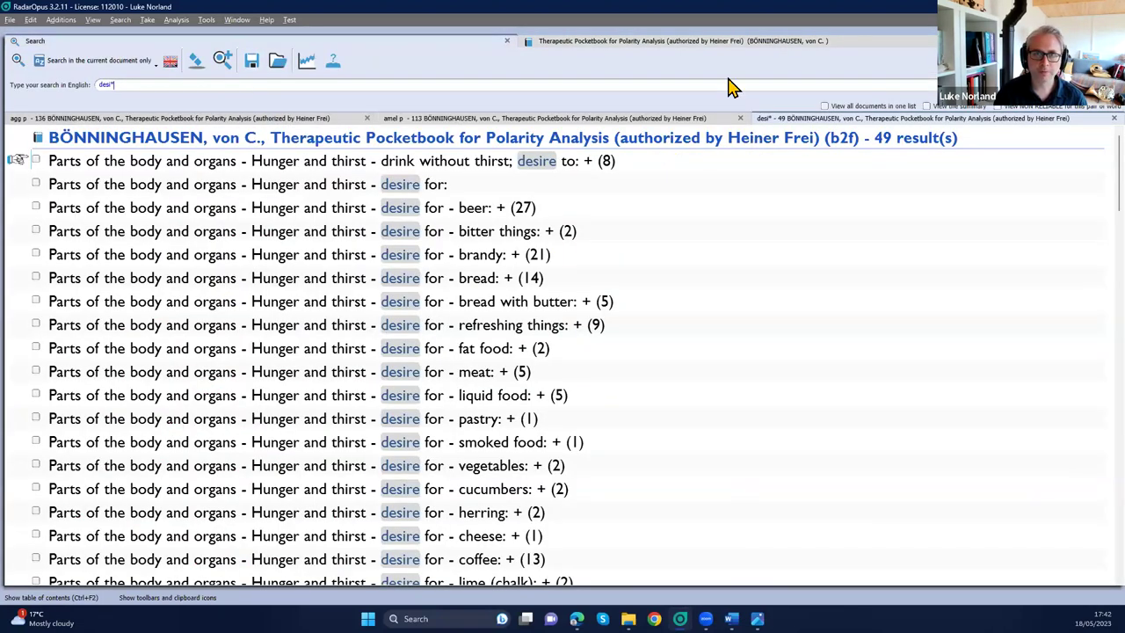
key(ctrl+w)
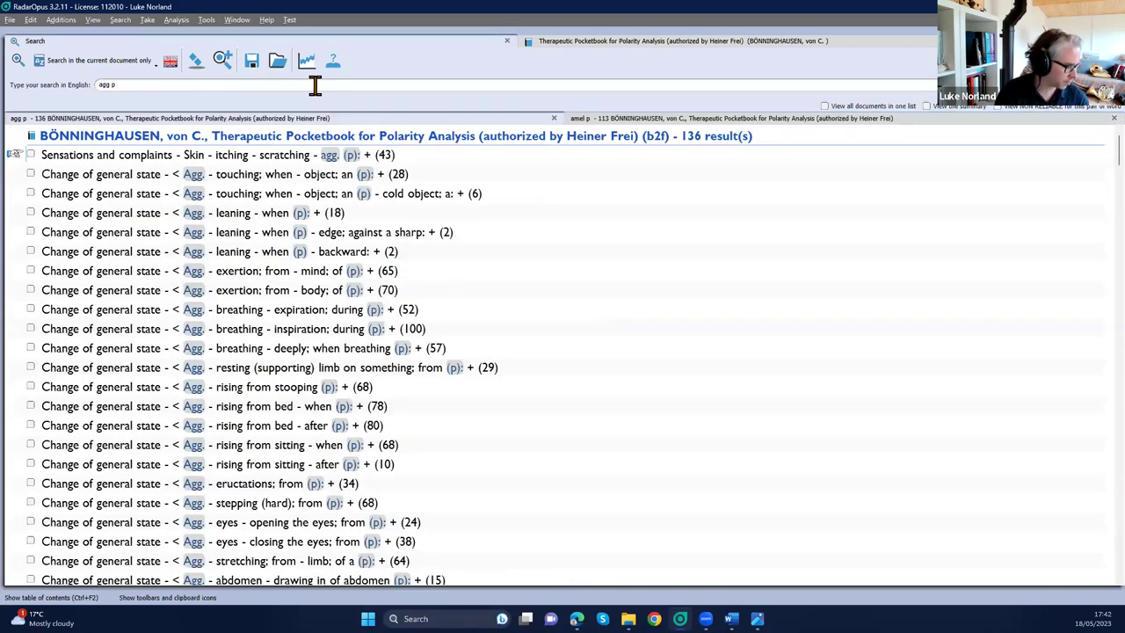
Step: Start a new search tab and search for 'hypersen*'
click(224, 67)
text(hyper)
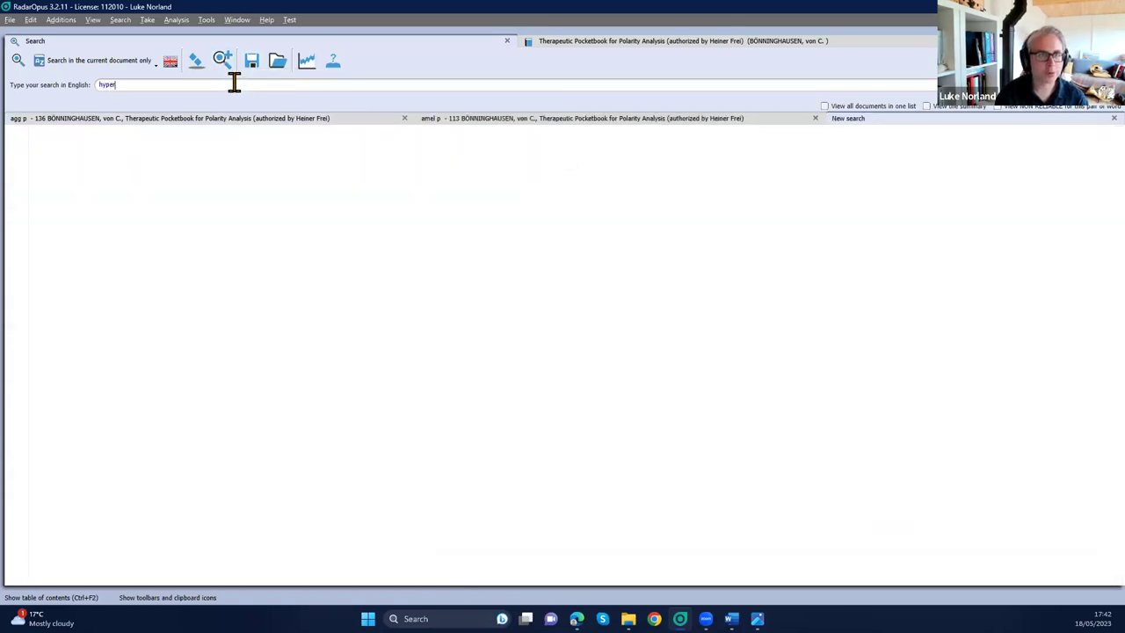
text(sen*)
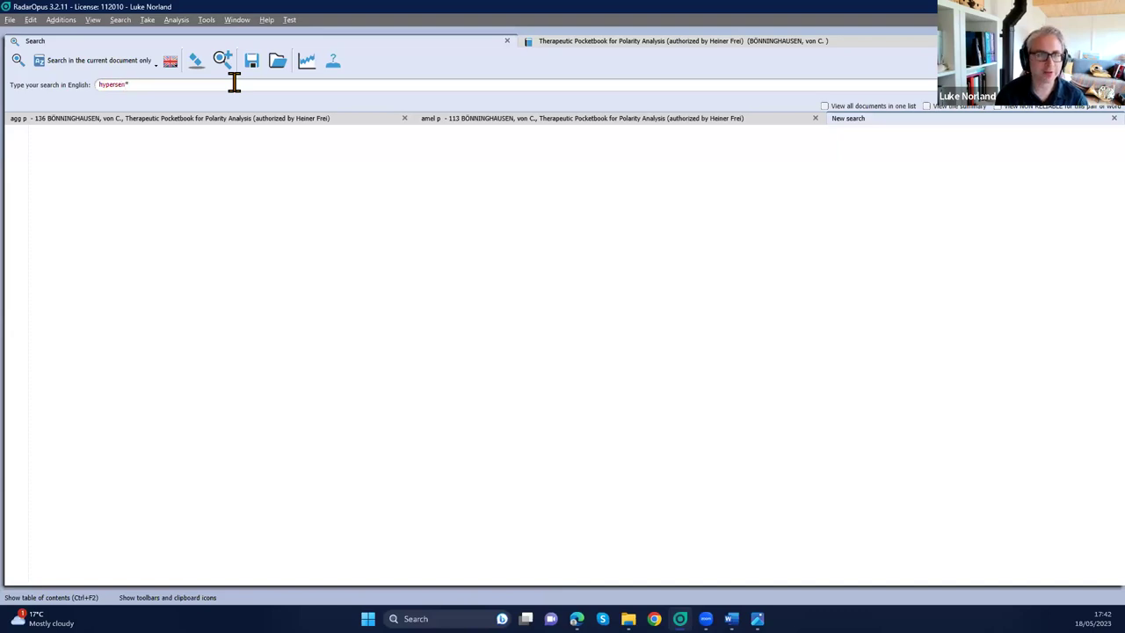
key(Return)
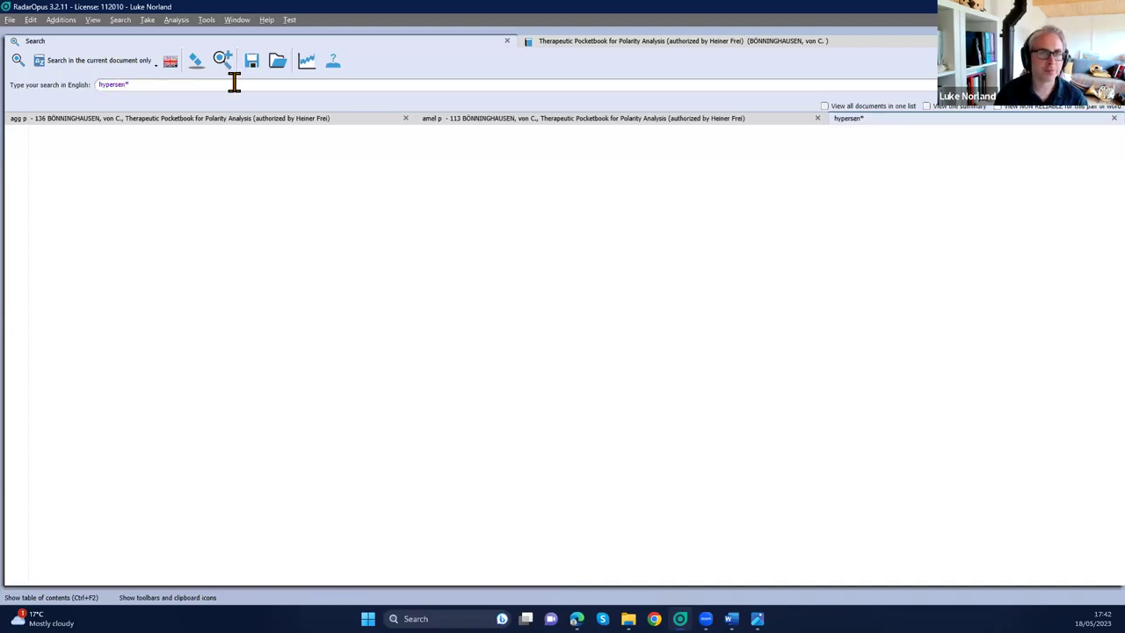
Step: Try 'odor' and 'odor p', then search 'smell' to list 56 Pocketbook rubrics
click(101, 83)
key(BackSpace)
key(BackSpace)
key(BackSpace)
key(BackSpace)
key(BackSpace)
key(BackSpace)
key(BackSpace)
key(BackSpace)
key(BackSpace)
text(odor)
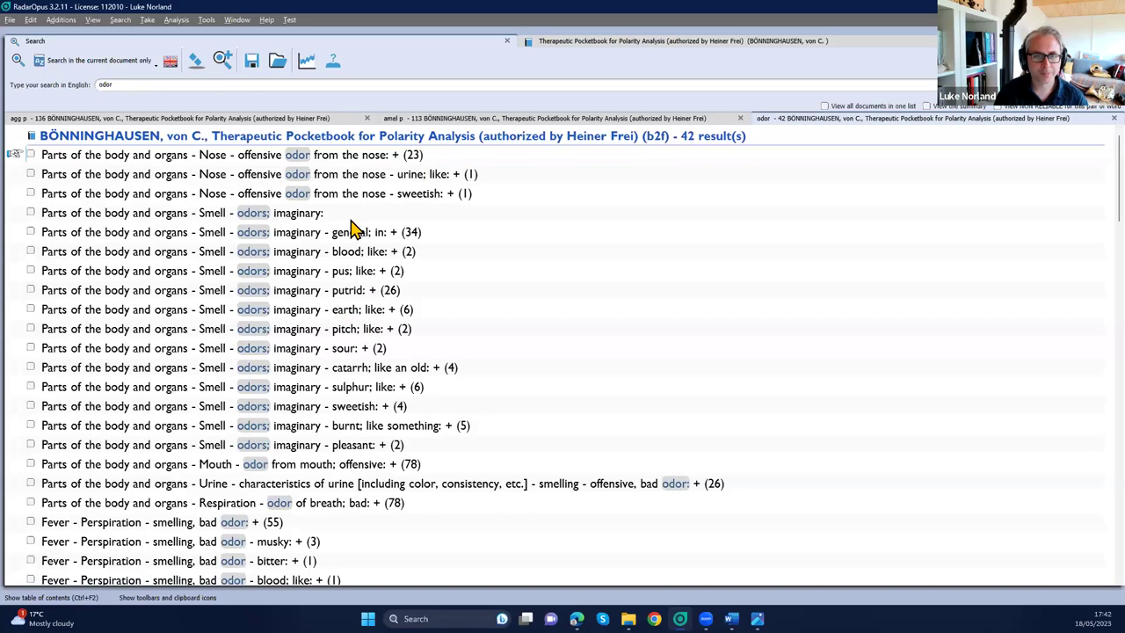
click(194, 80)
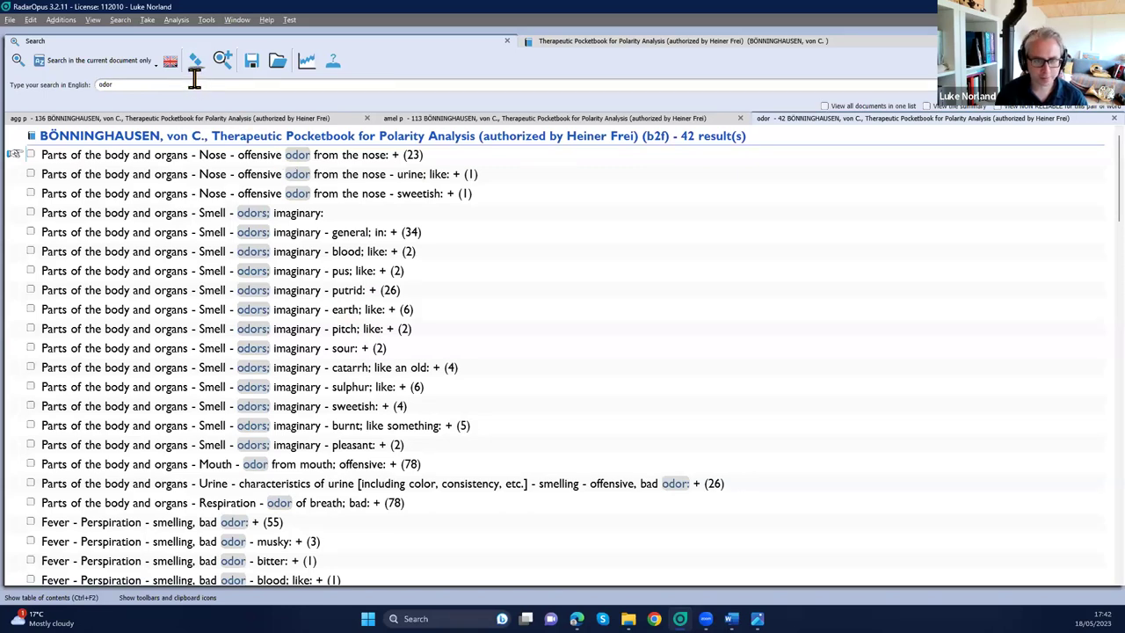
text(s)
key(BackSpace)
text(p)
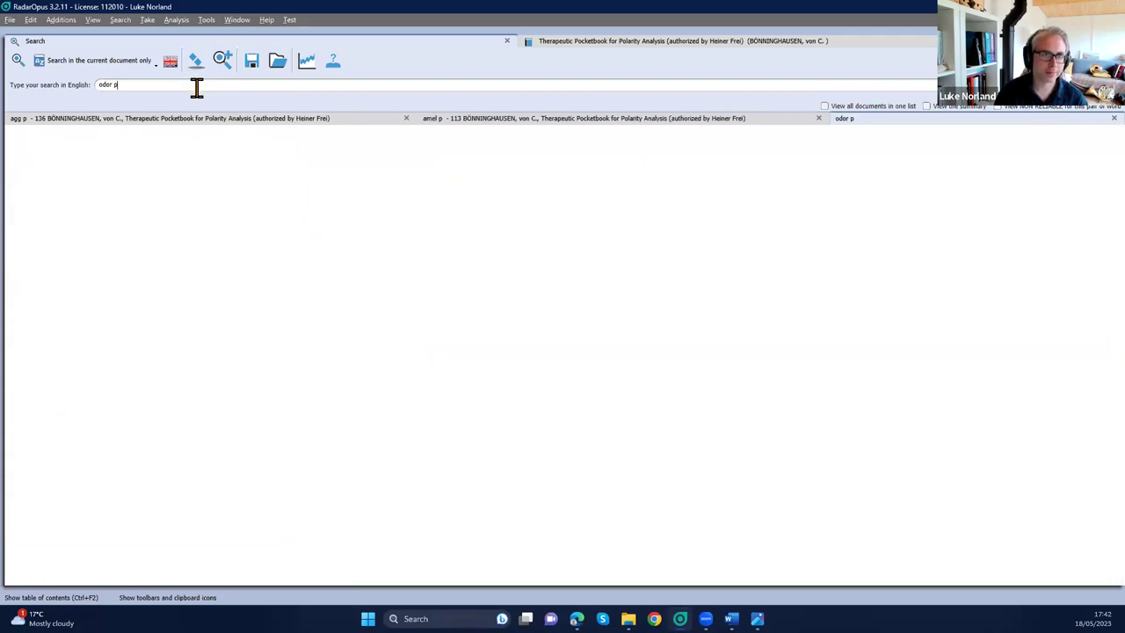
key(BackSpace)
key(BackSpace)
key(BackSpace)
key(BackSpace)
key(BackSpace)
key(BackSpace)
text(smell)
key(Return)
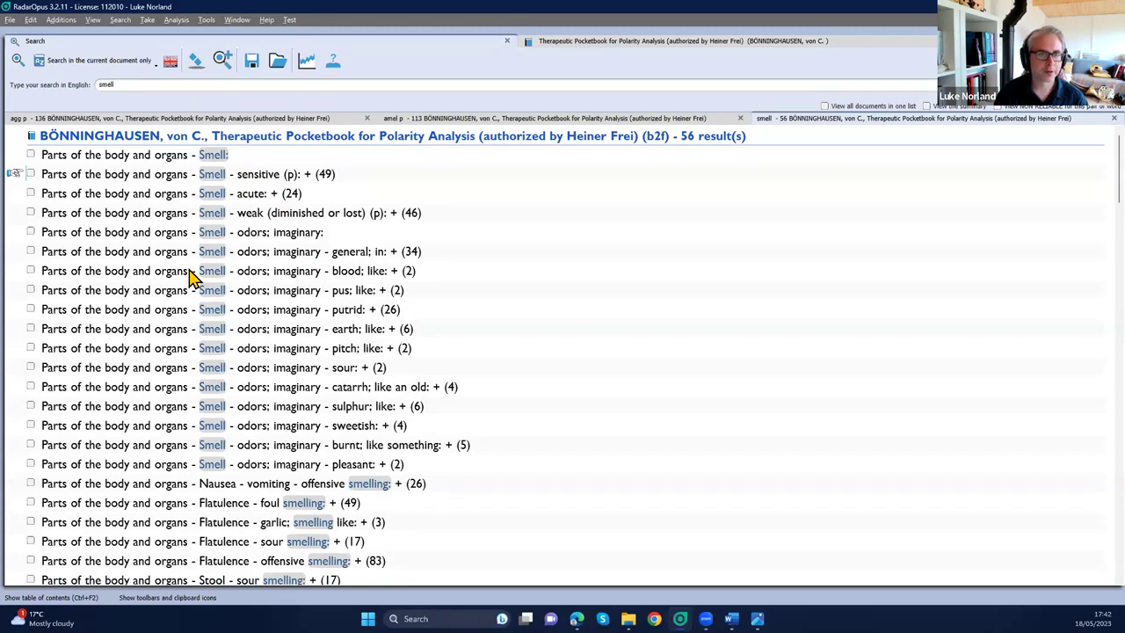
Step: Show the toolbars, narrow the search to 'amel p moti*' for 3 motion rubrics, and hide the table of contents
click(167, 597)
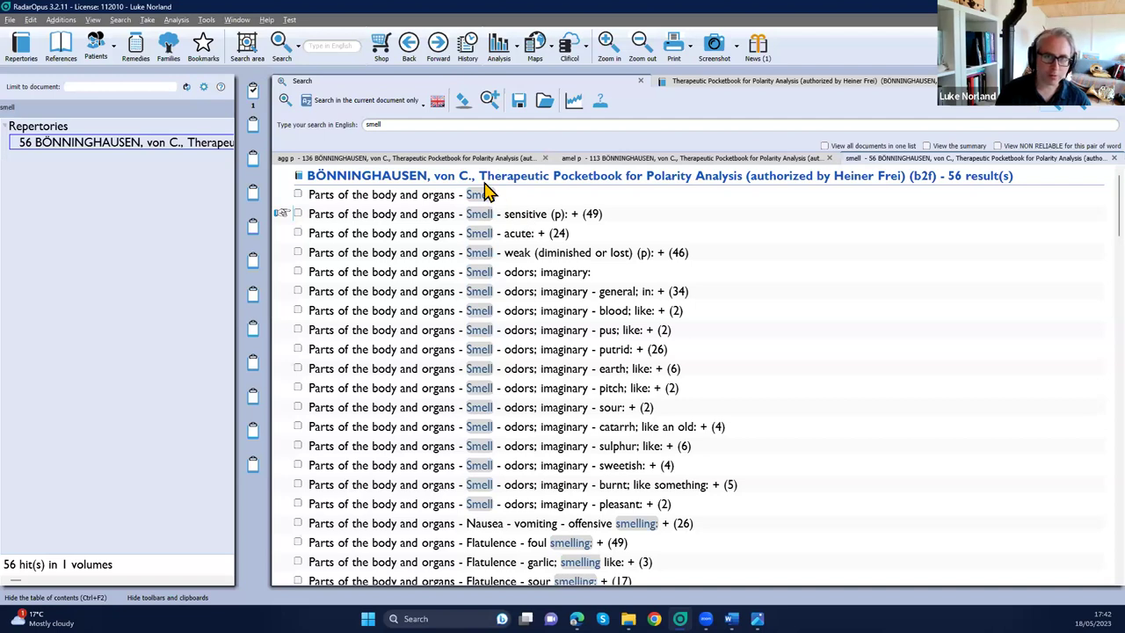
click(600, 165)
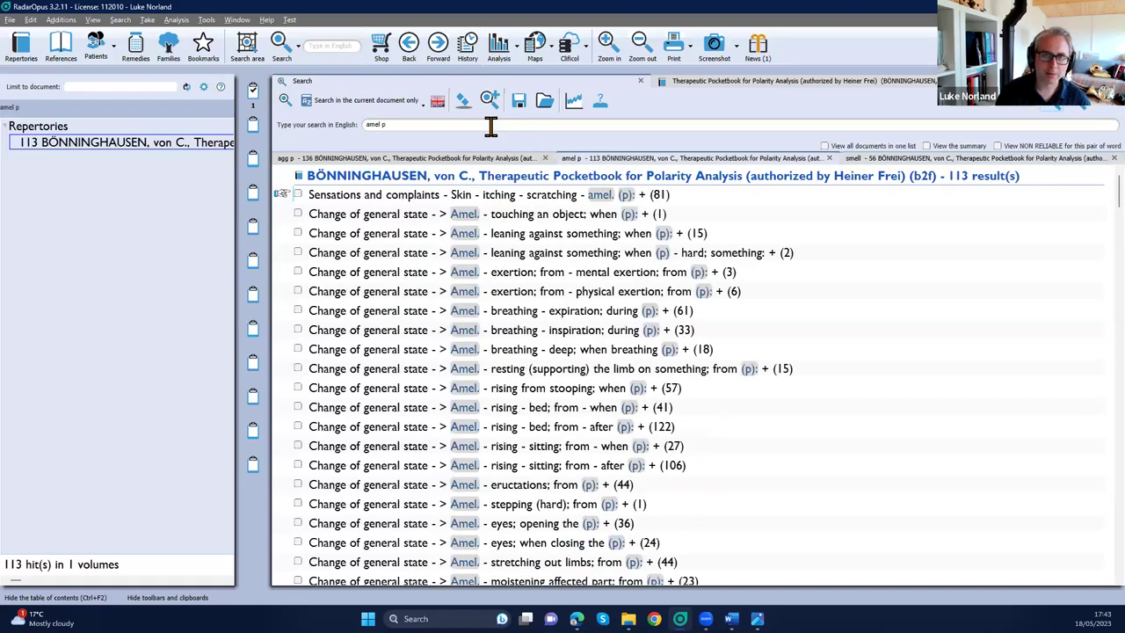
text(moti)
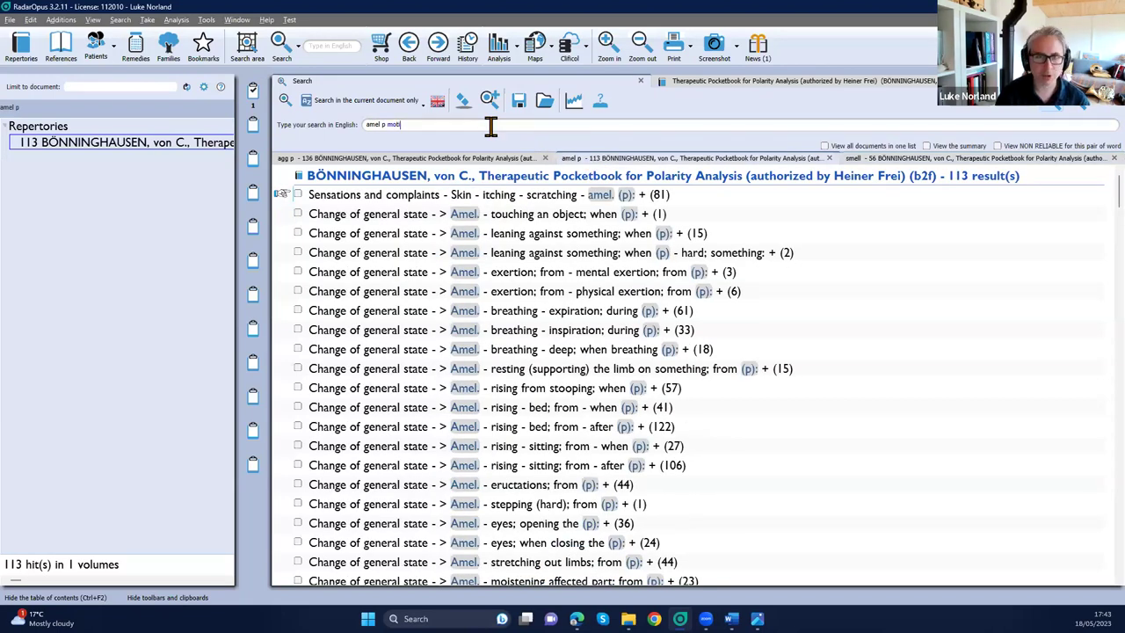
text(*)
key(Return)
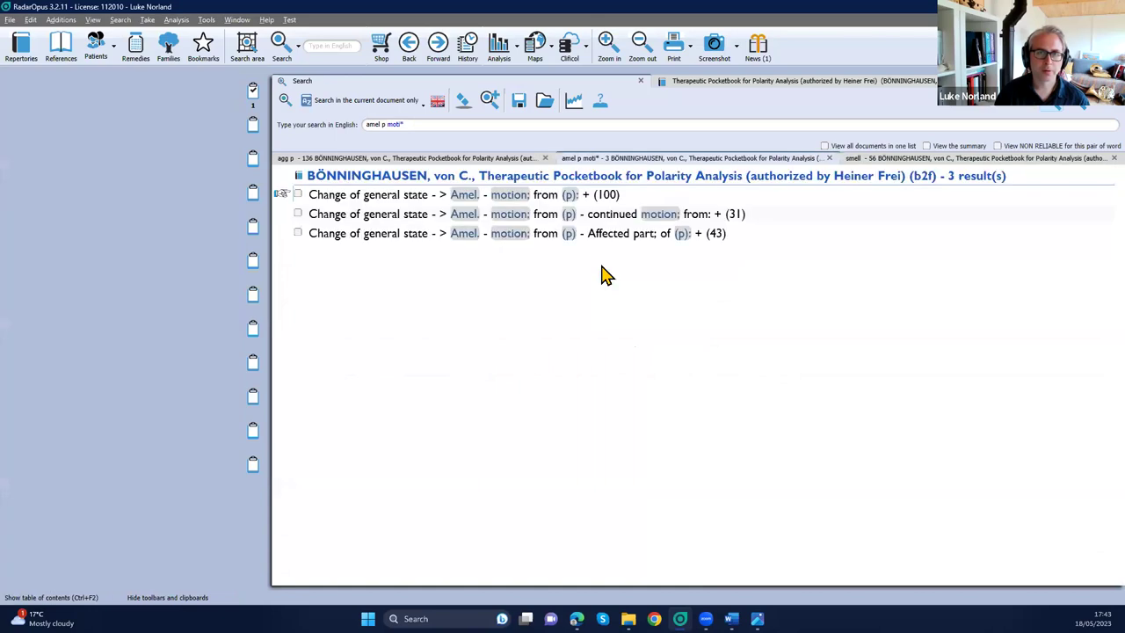
key(ctrl+F2)
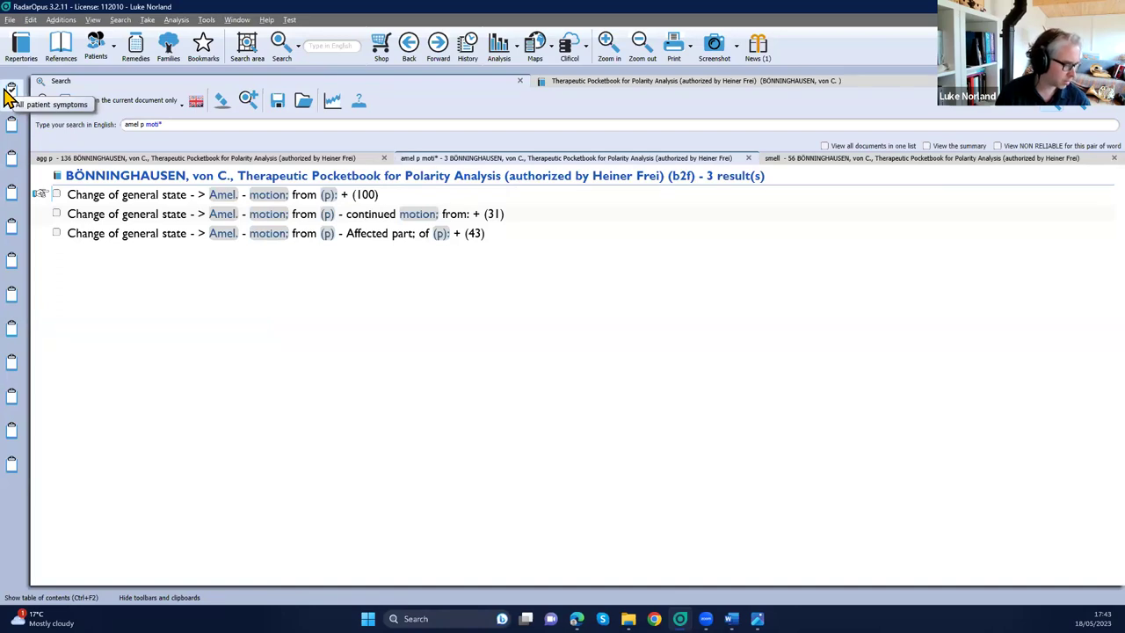
Step: Switch back to the smell results tab listing 56 rubrics
click(833, 160)
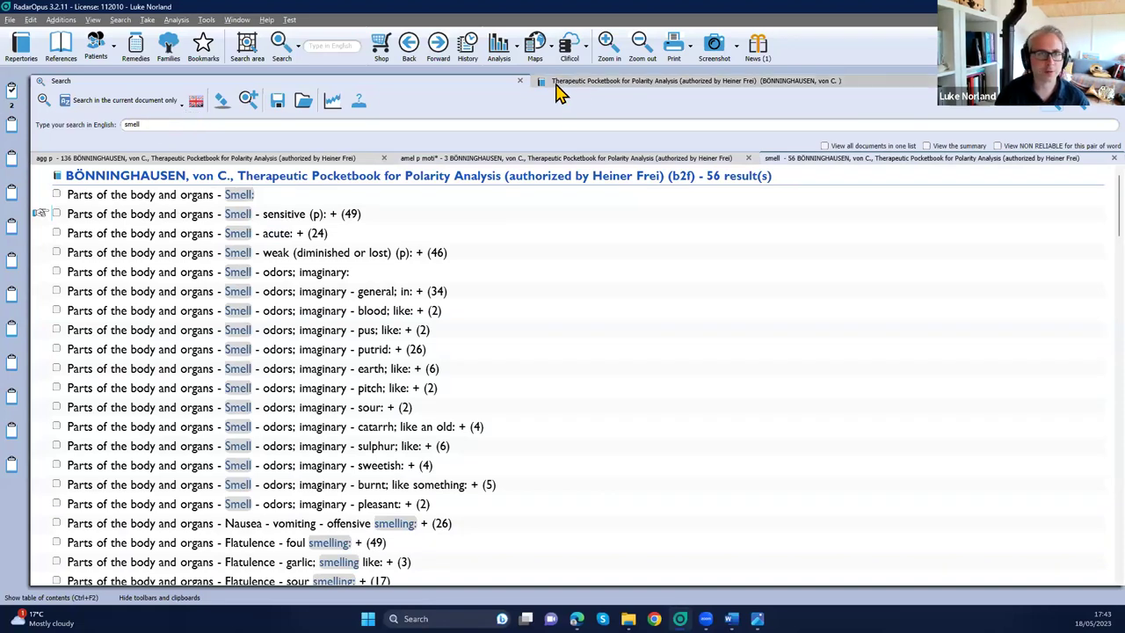
Step: In the Pocketbook's Mind and Sensorium chapter, pick comprehension difficult (p) and Memory - weak
key(ctrl+Tab)
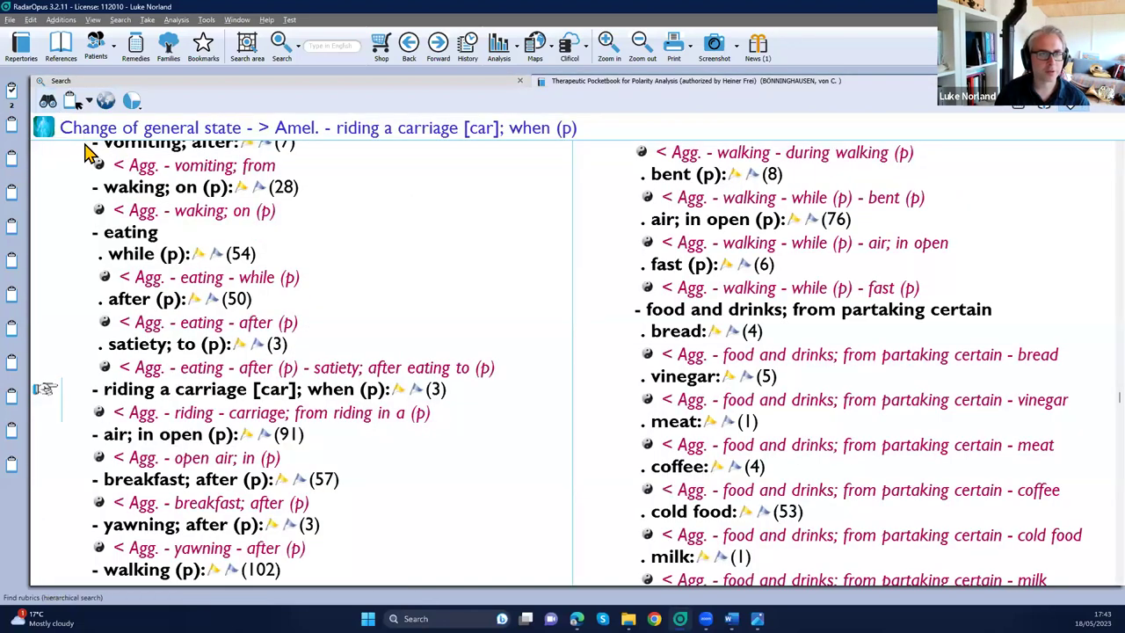
key(ctrl+F2)
double_click(67, 171)
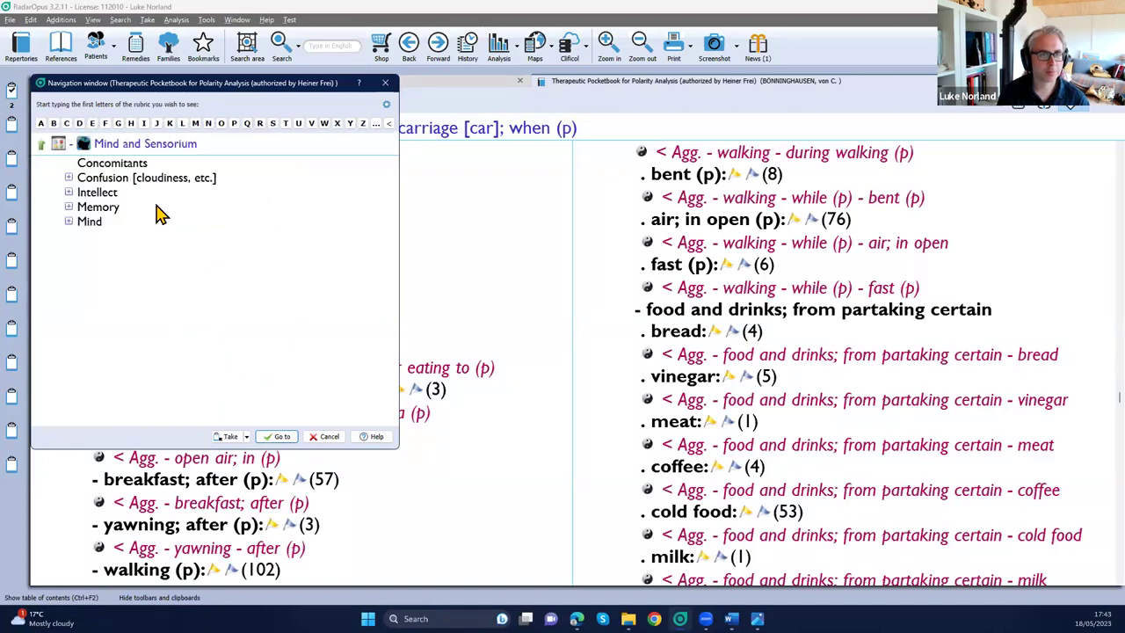
double_click(158, 214)
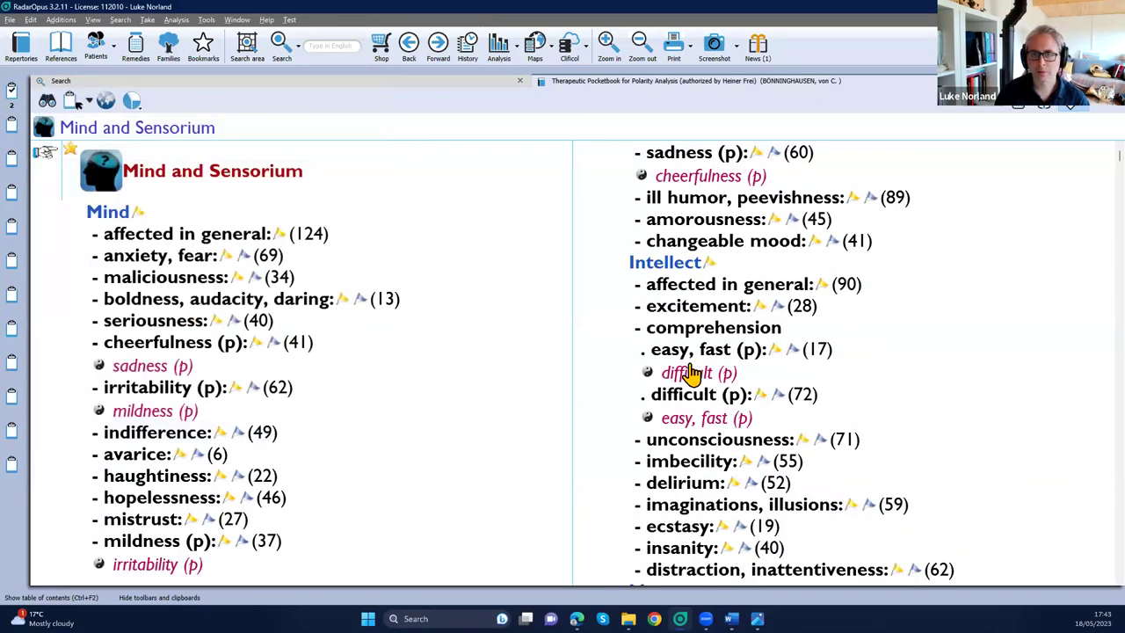
click(685, 397)
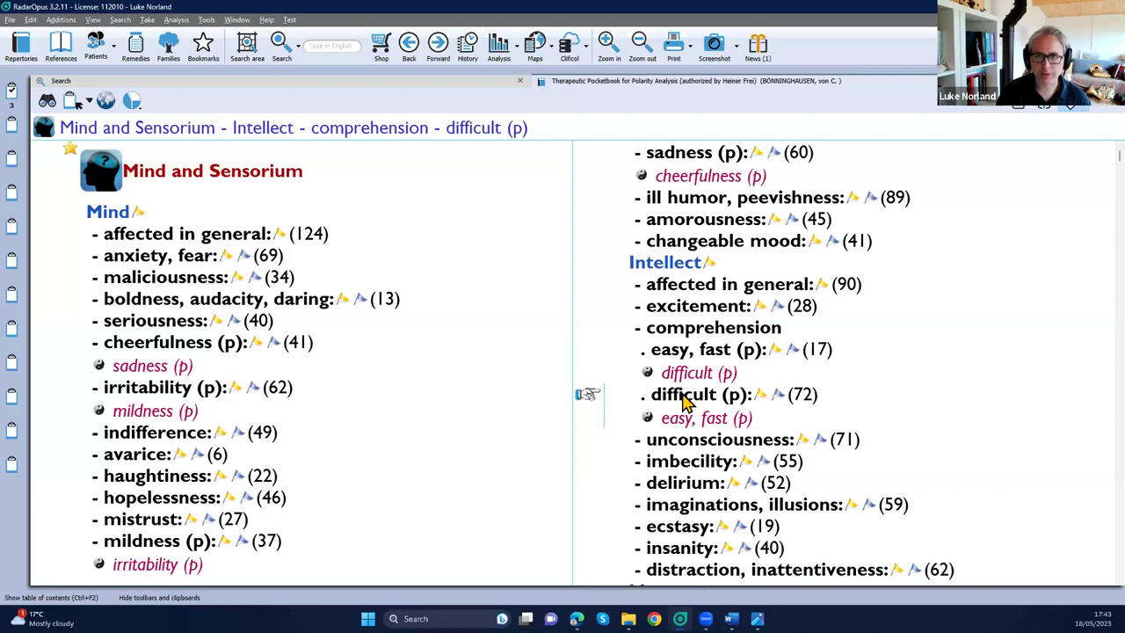
scroll(686, 401, down, 1)
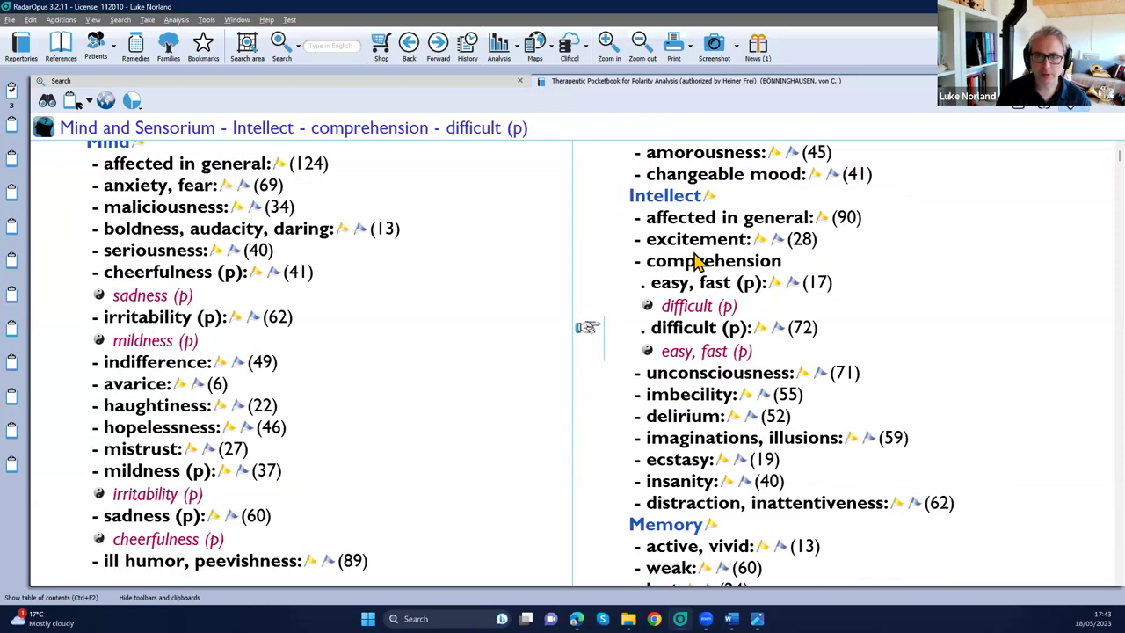
scroll(681, 462, down, 1)
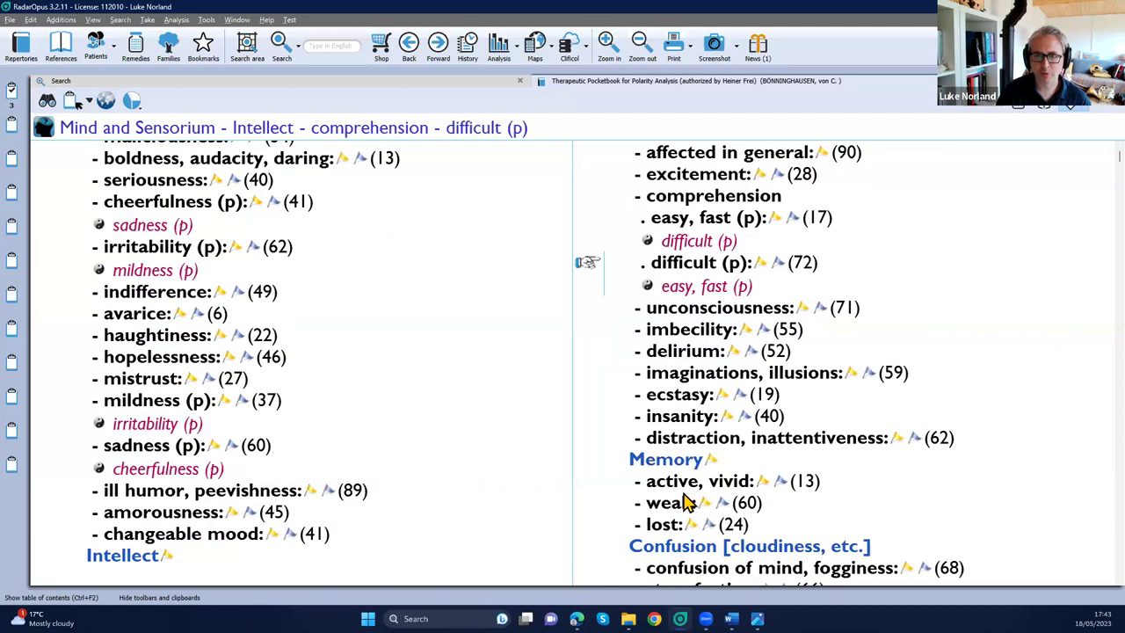
click(675, 514)
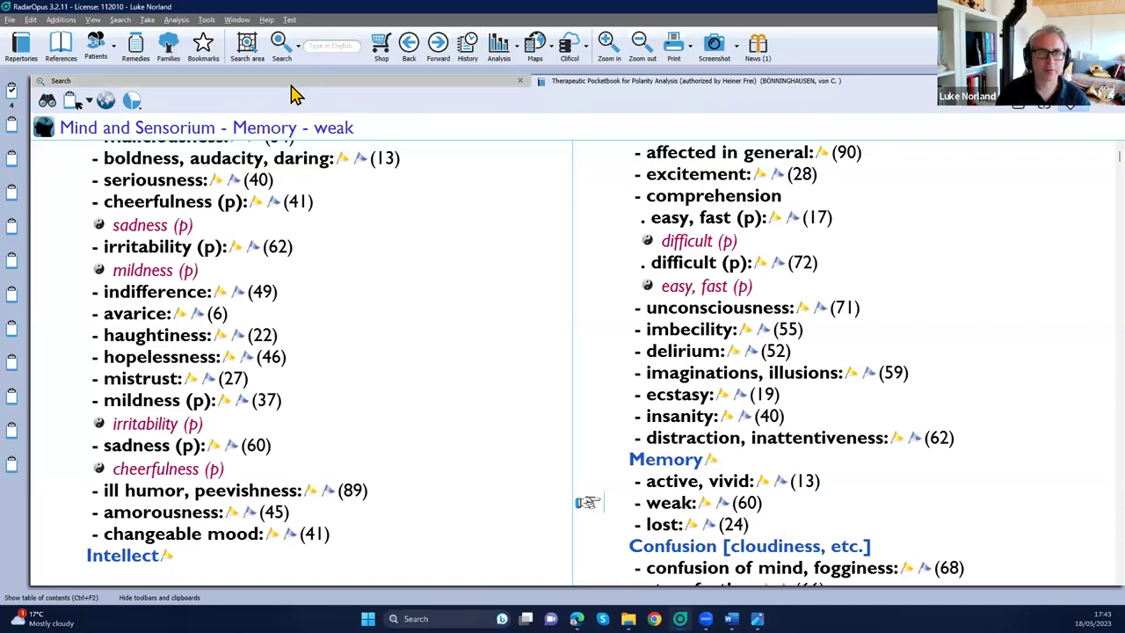
Step: On the agg p tab, search for aggravation from 'cold wet' air
mouse_move(194, 125)
click(171, 156)
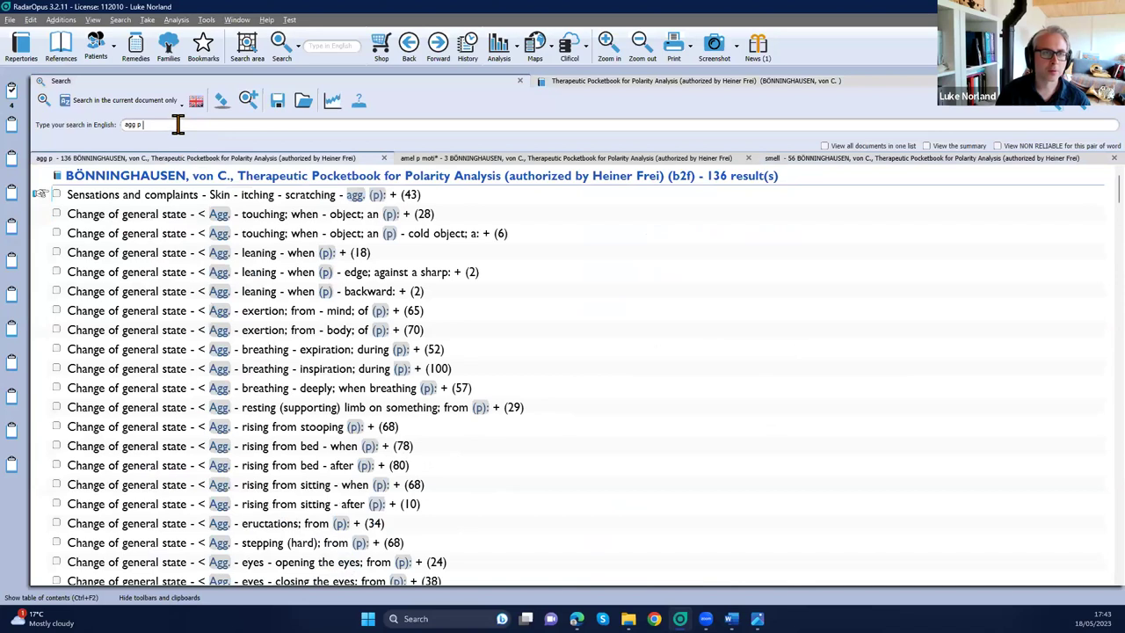
click(181, 123)
text(cold wet)
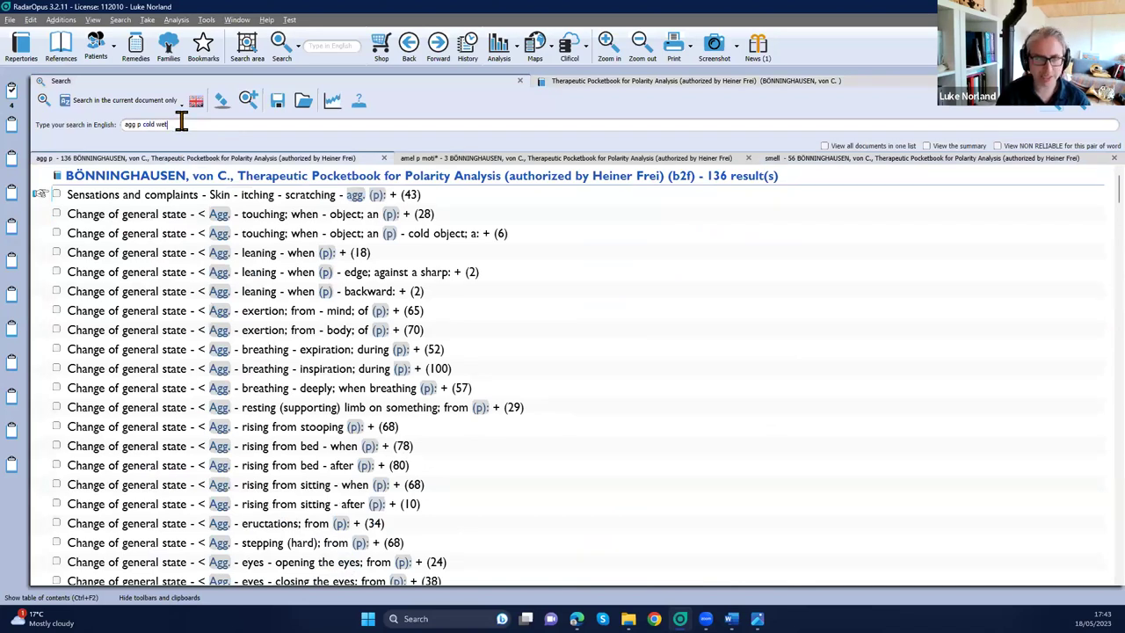
key(Return)
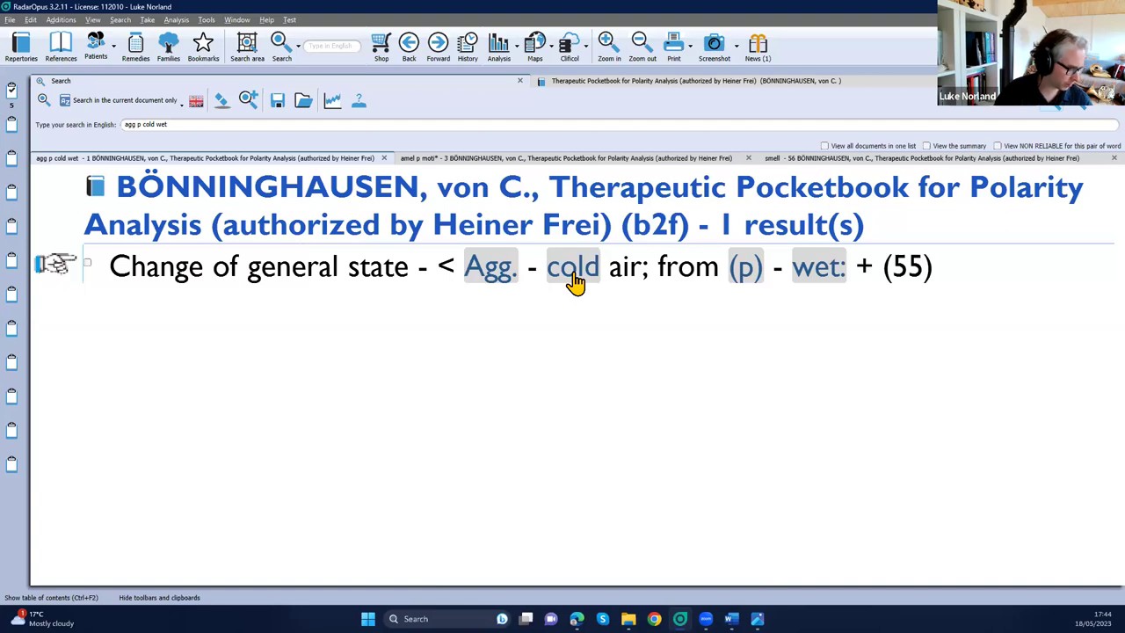
Step: Replace 'wet' with 'wind*', try 'storm*', then rerun the 'wind*' search
double_click(163, 123)
key(BackSpace)
key(BackSpace)
key(BackSpace)
key(BackSpace)
key(BackSpace)
key(BackSpace)
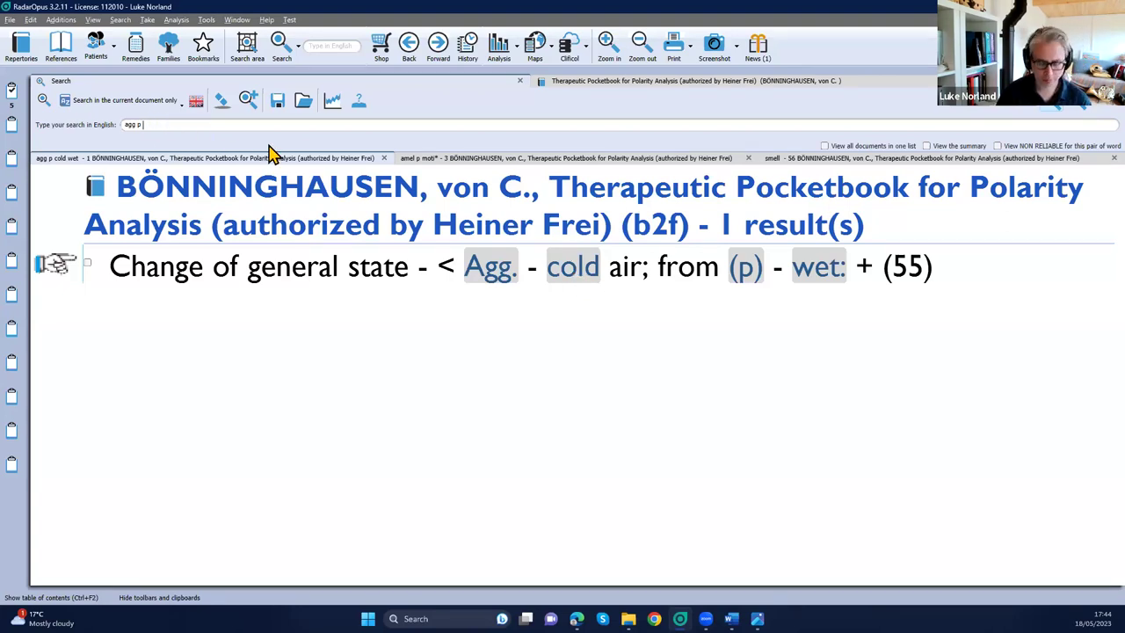
text(wind*)
key(Return)
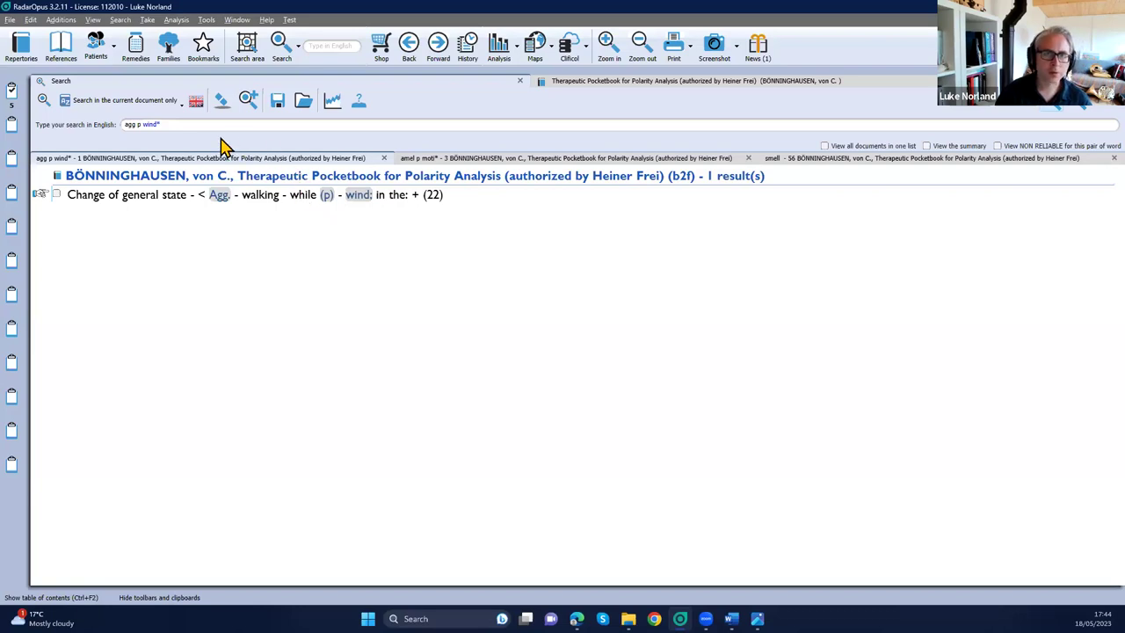
drag(159, 124, 144, 124)
text(storm*)
key(Return)
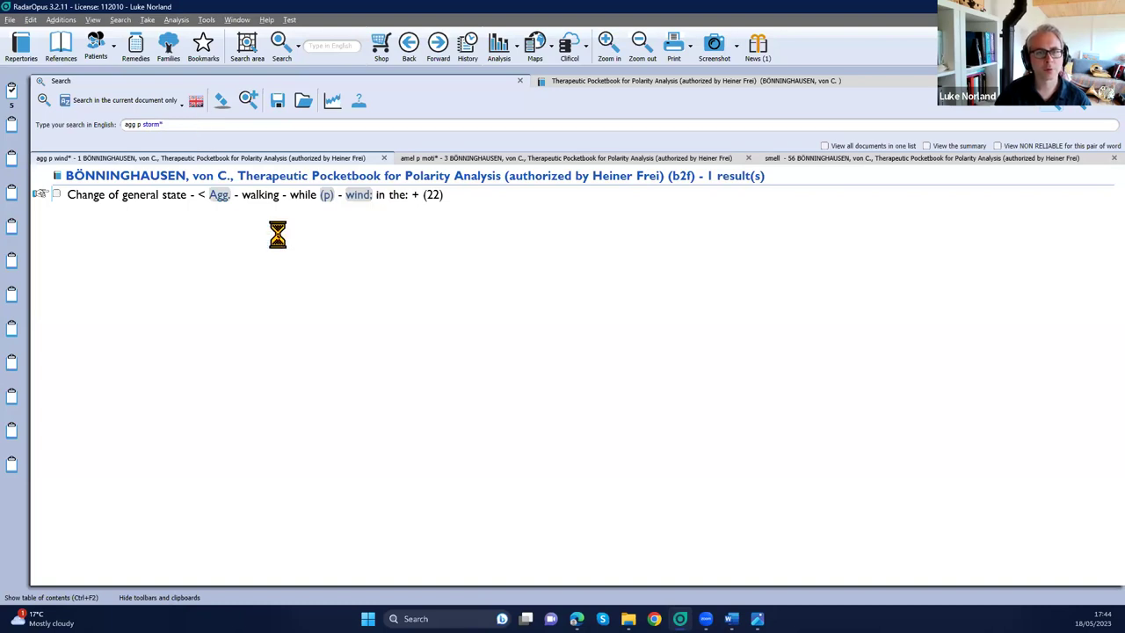
drag(168, 124, 145, 124)
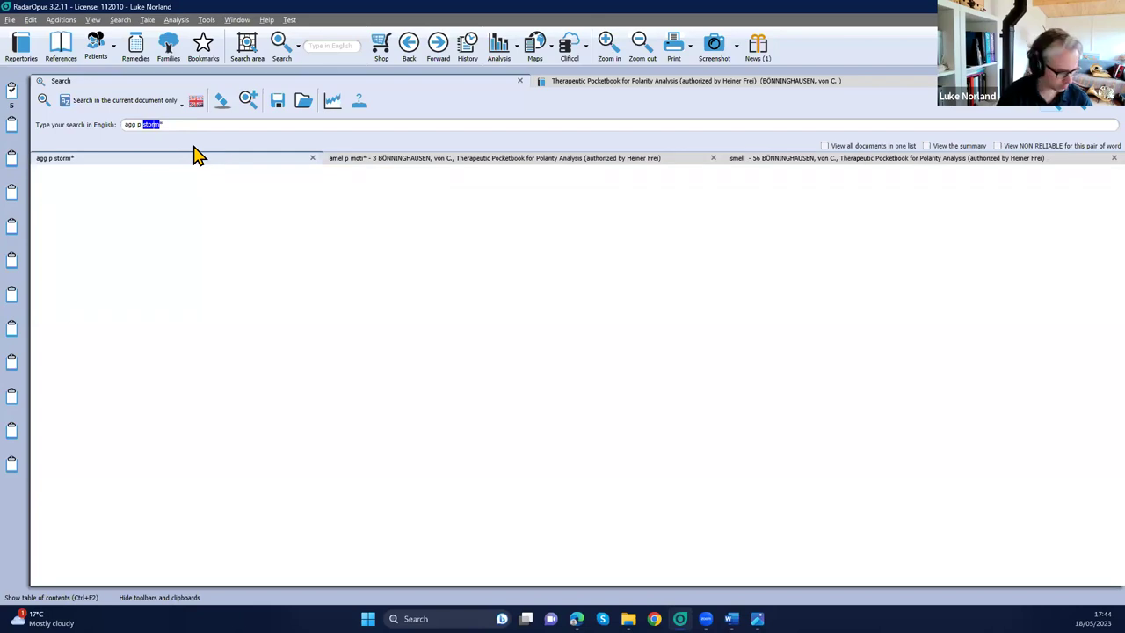
text(wind*)
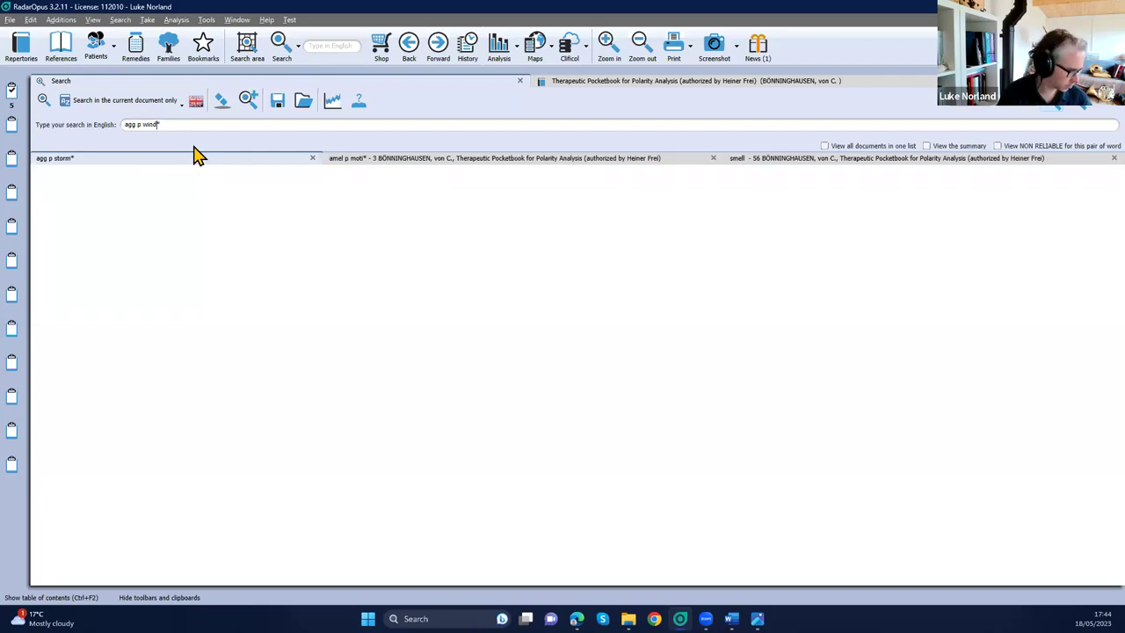
key(Return)
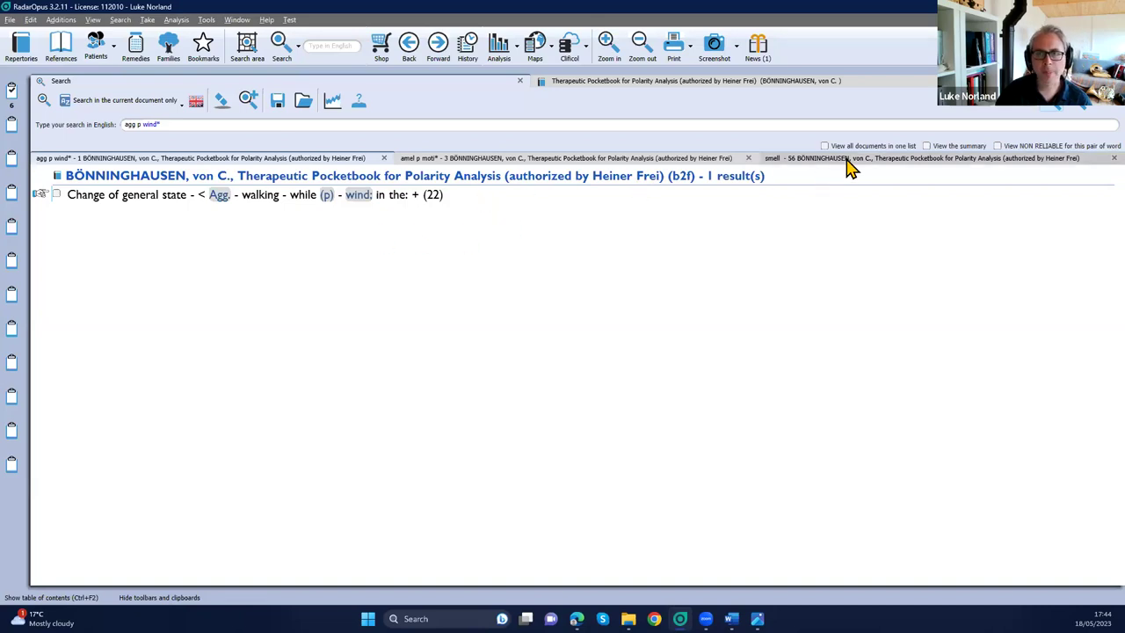
Step: On the smell tab, search 'sleep late' to get falling asleep - late and waking - late
click(845, 160)
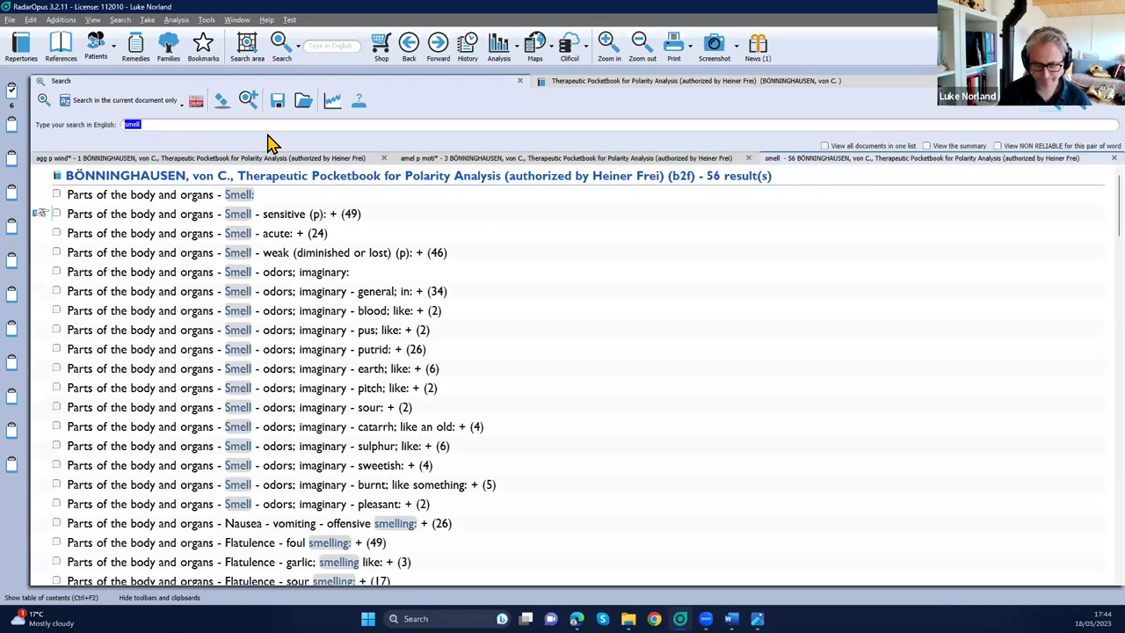
text(sleep late)
key(Return)
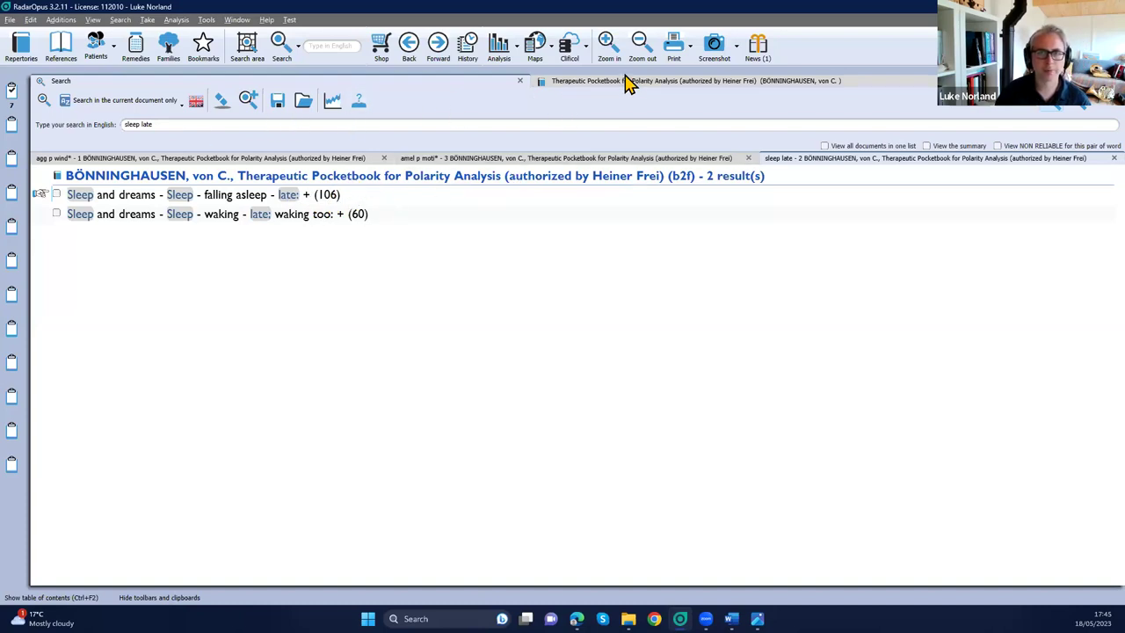
Step: Mark the Mind rubric irritability (p) in the Pocketbook and run the polarity analysis on 12 symptoms
click(580, 83)
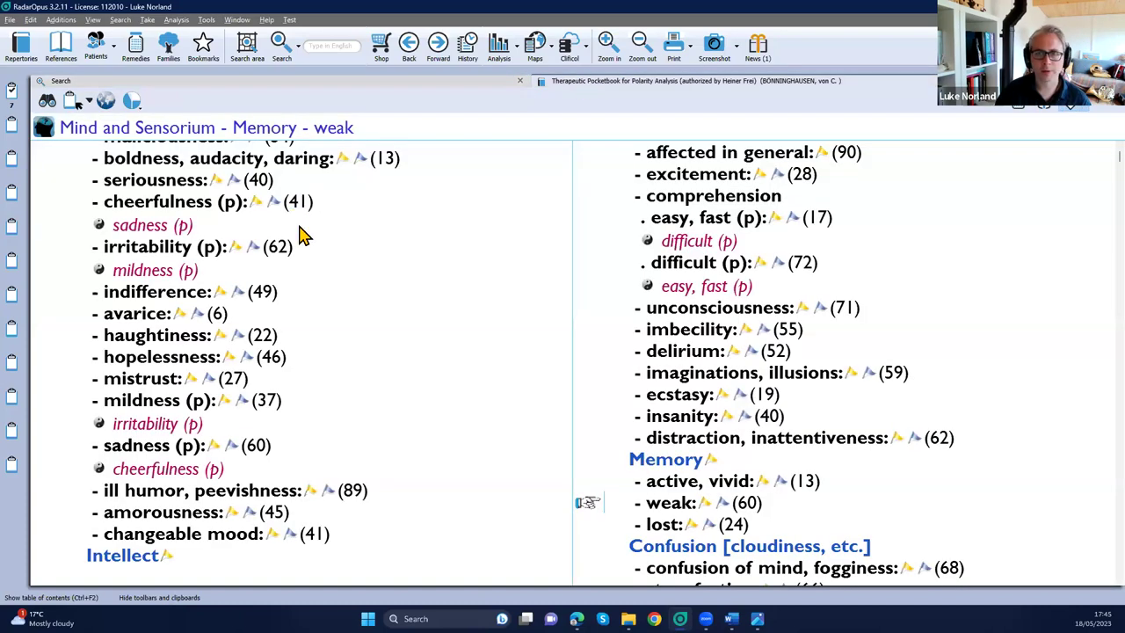
scroll(301, 242, up, 1)
scroll(301, 253, up, 1)
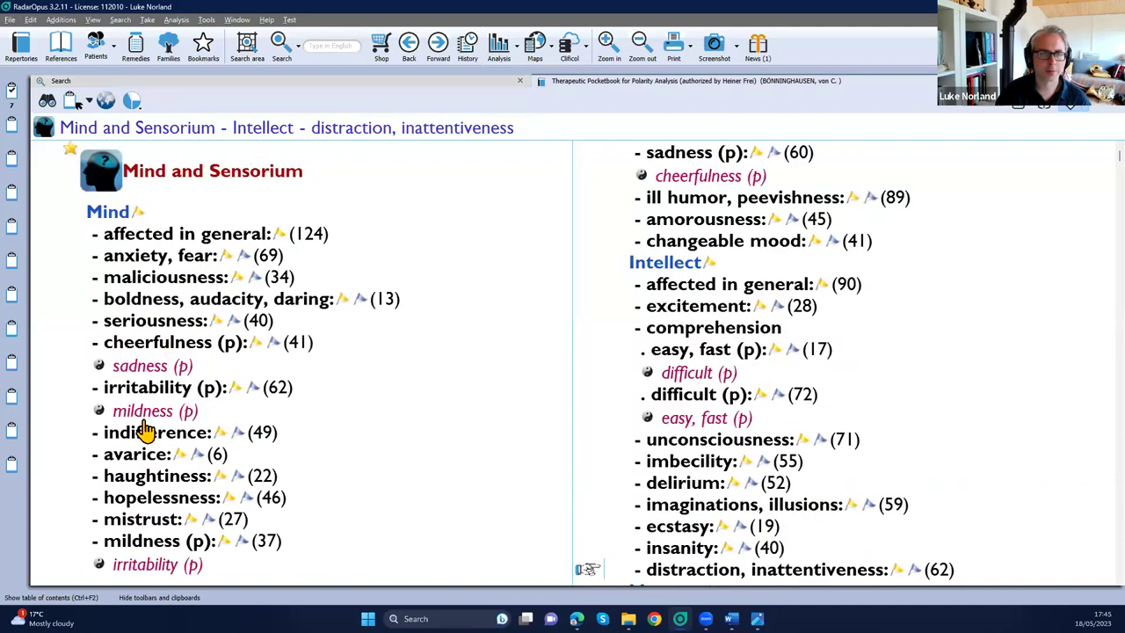
click(145, 389)
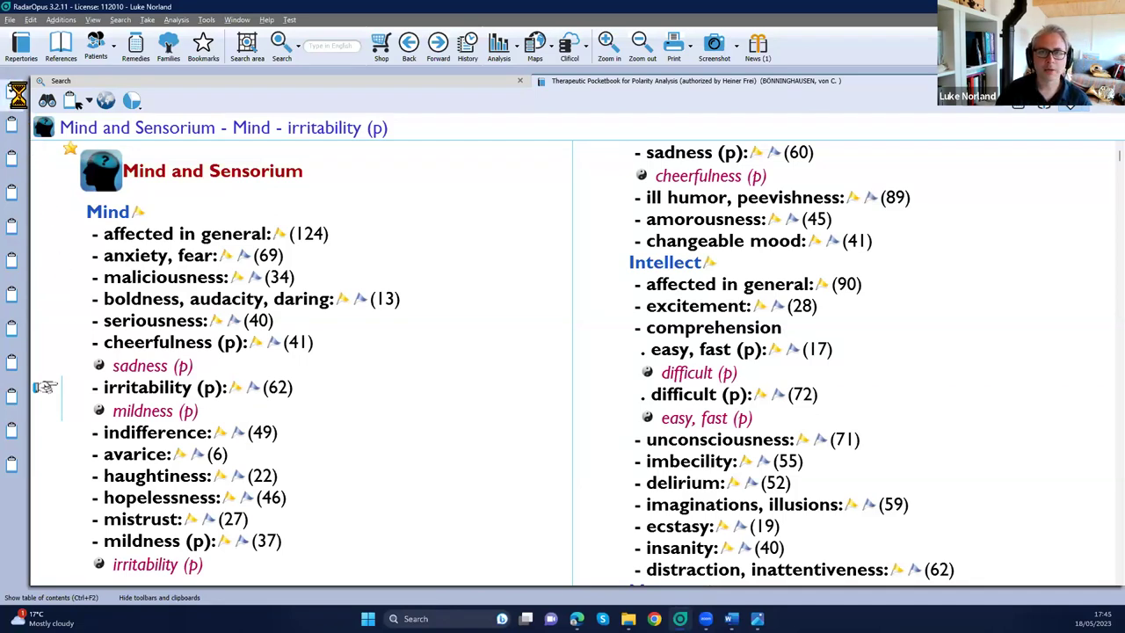
click(20, 93)
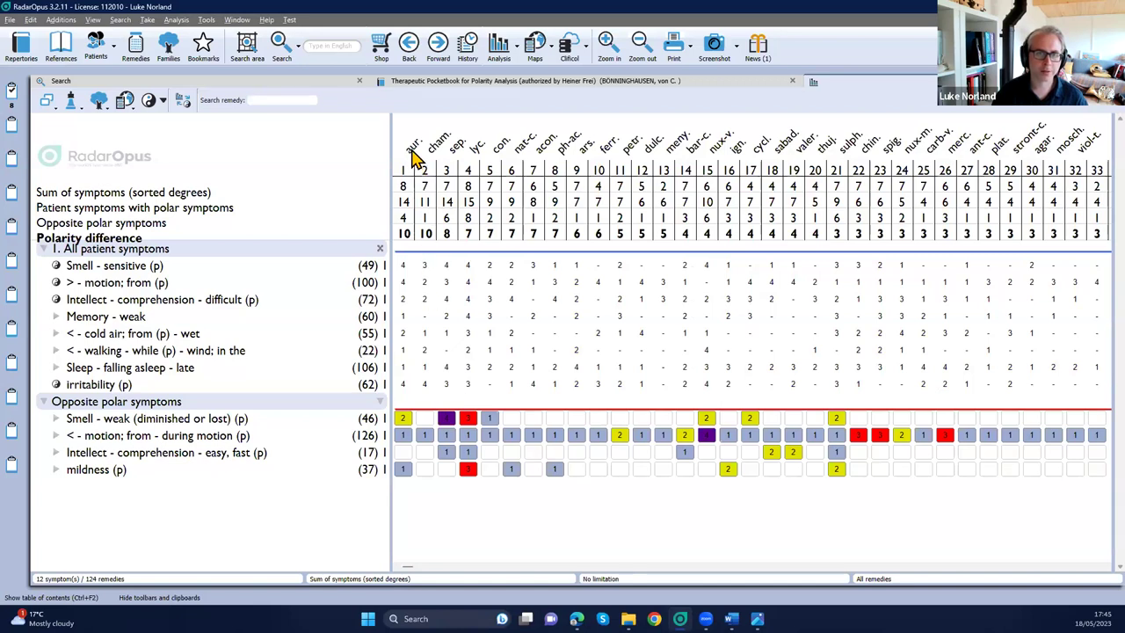
scroll(535, 369, up, 1)
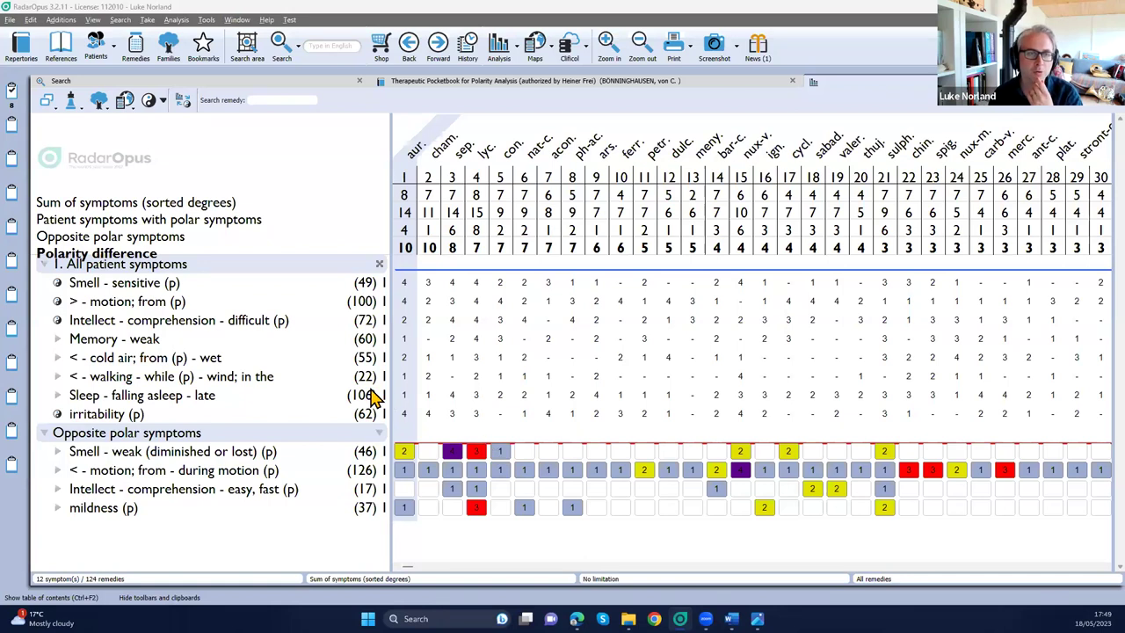
click(326, 365)
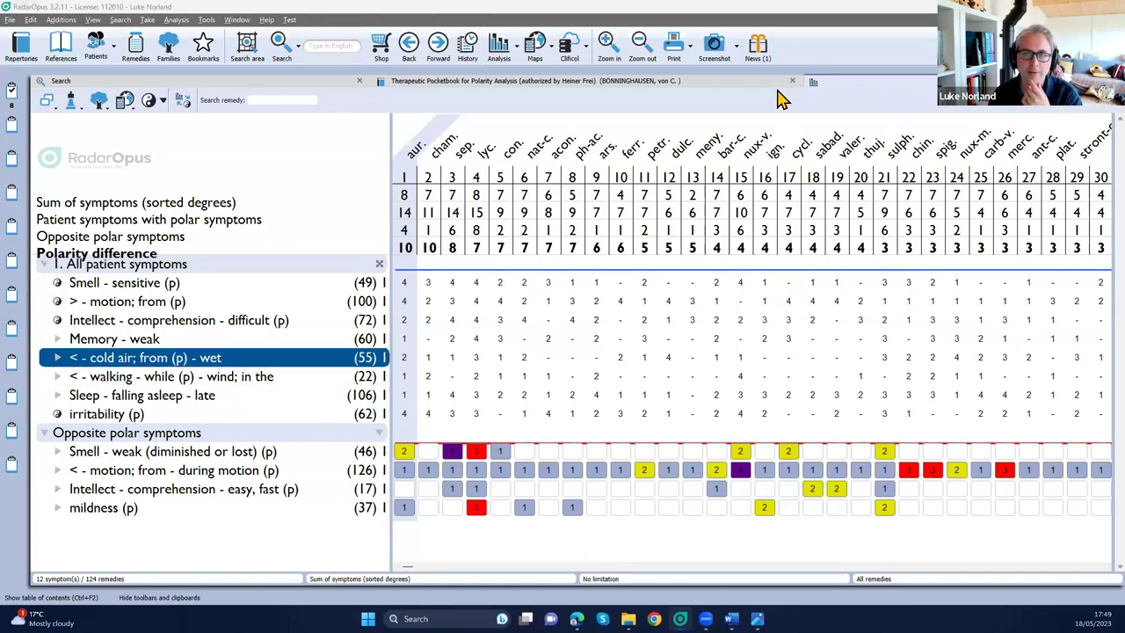
click(236, 342)
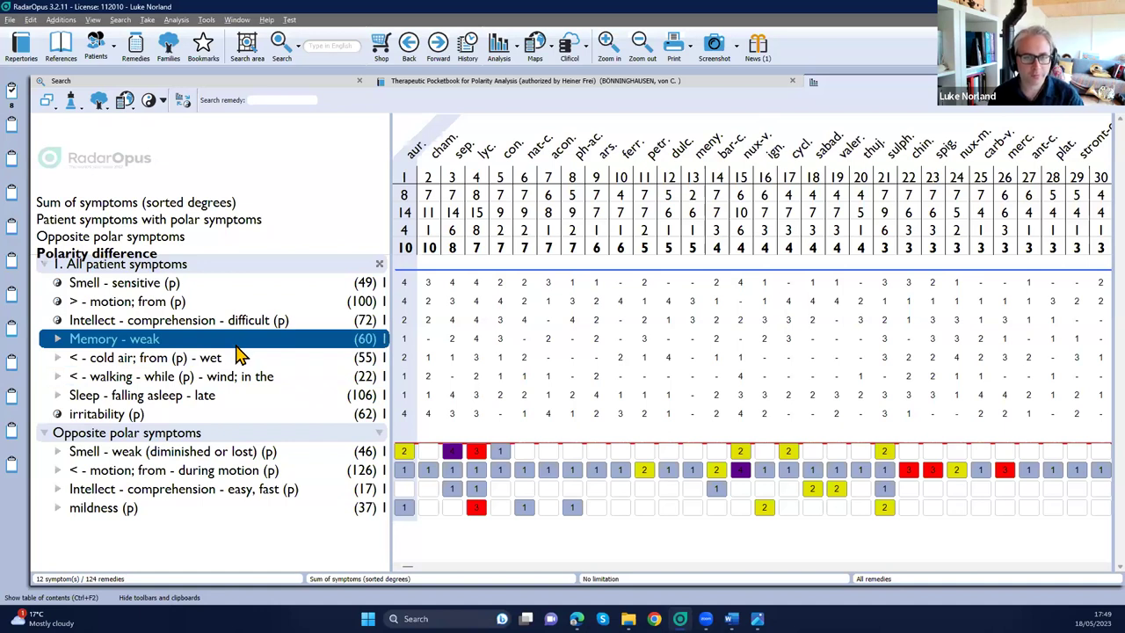
double_click(237, 342)
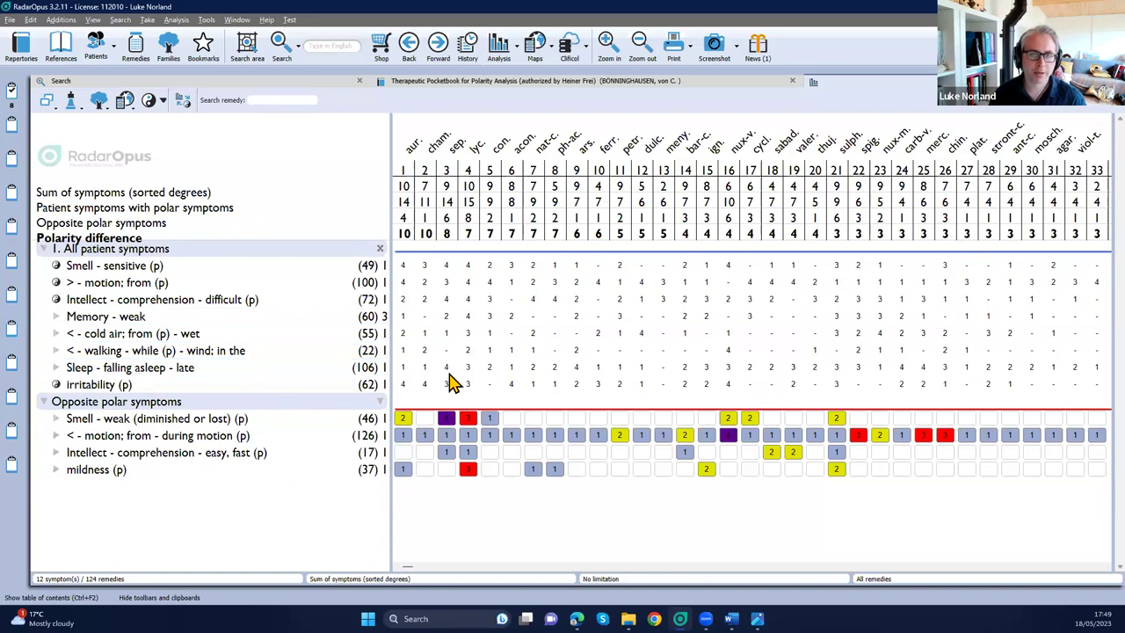
scroll(452, 377, up, 1)
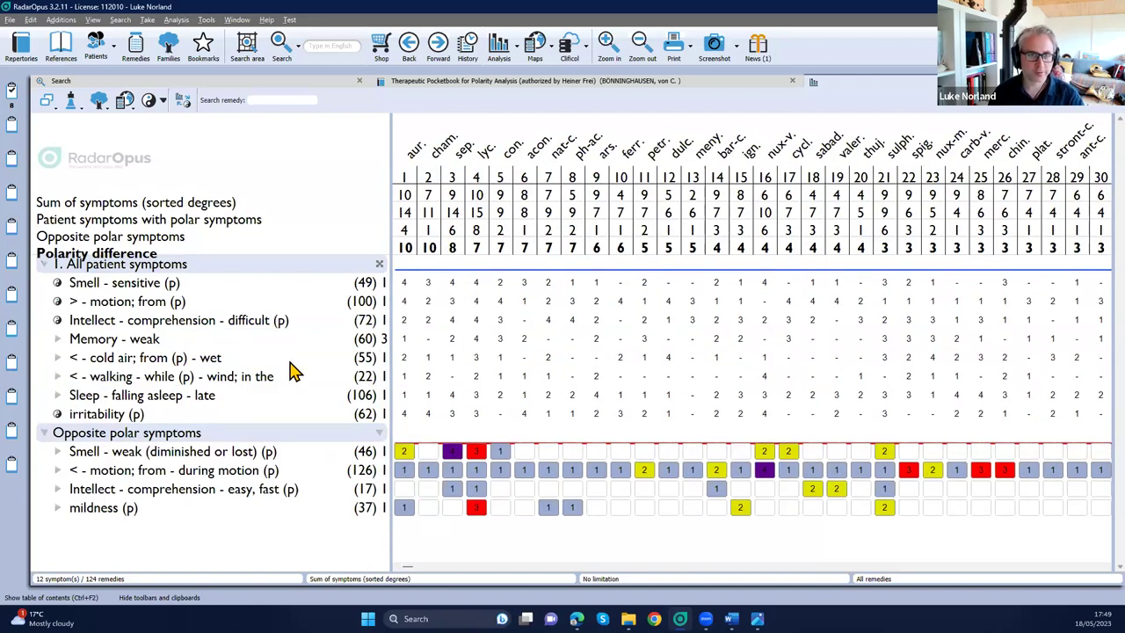
click(265, 344)
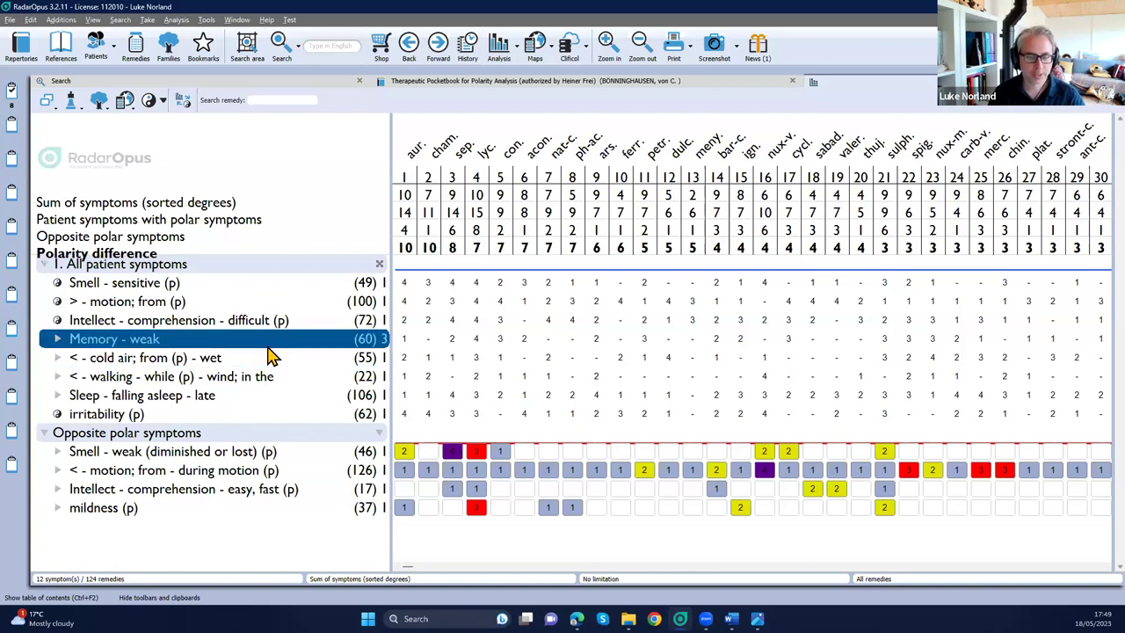
ctrl+click(269, 344)
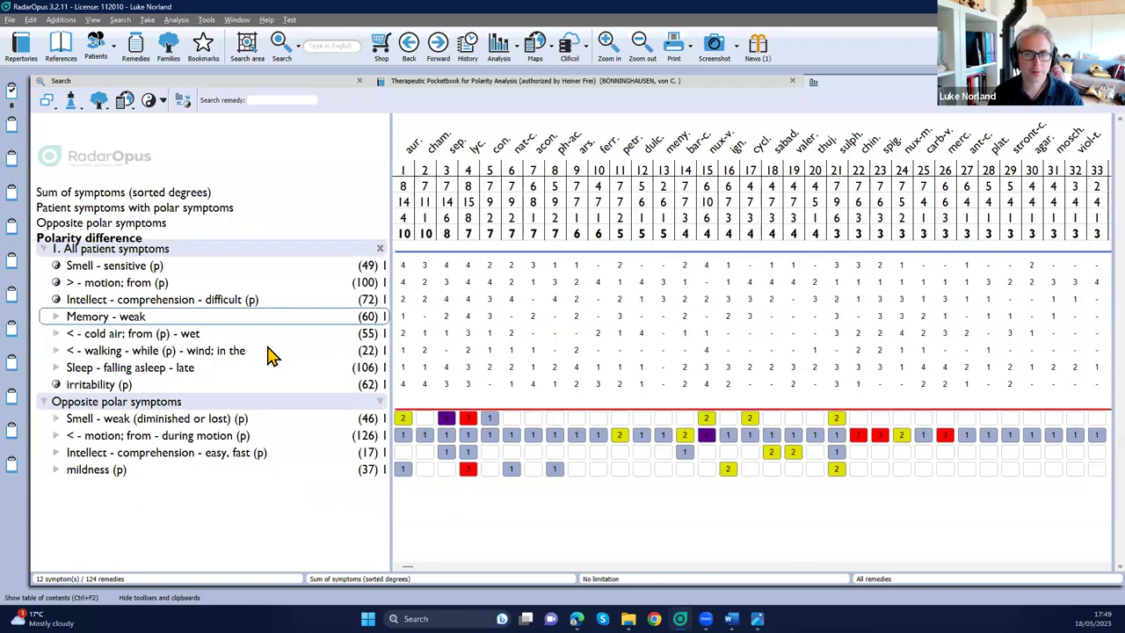
click(270, 351)
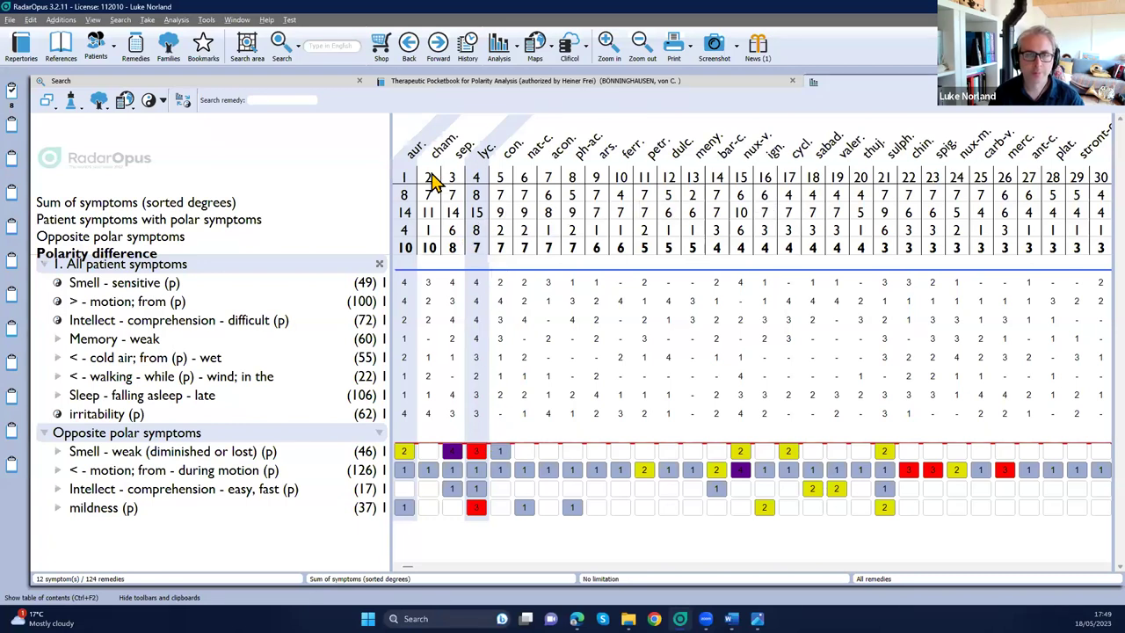
click(276, 325)
click(272, 343)
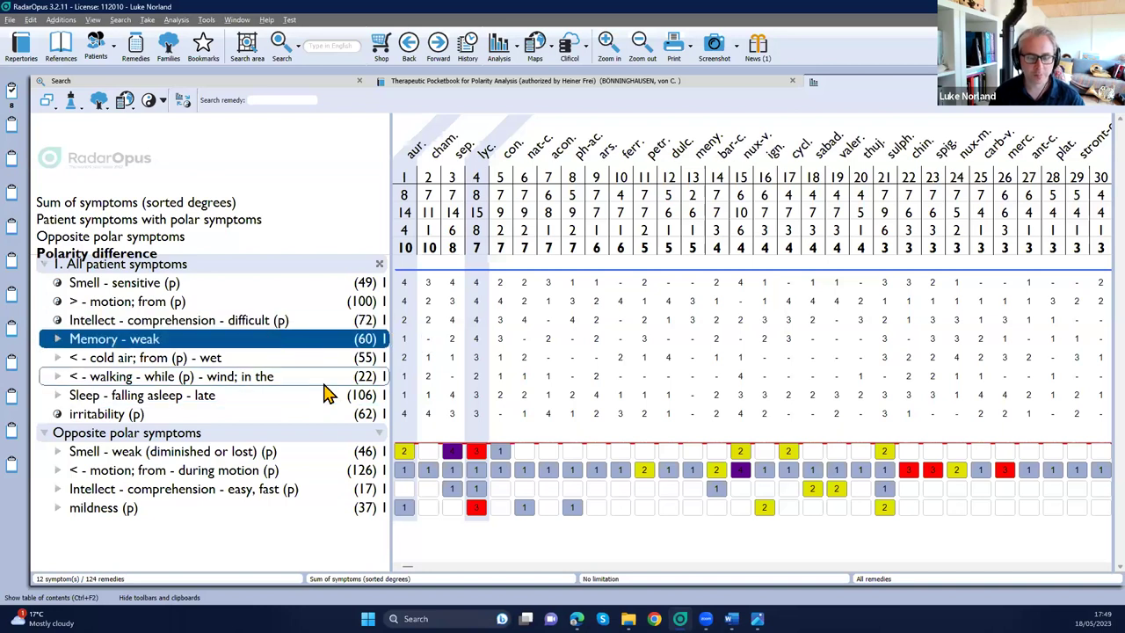
key(Escape)
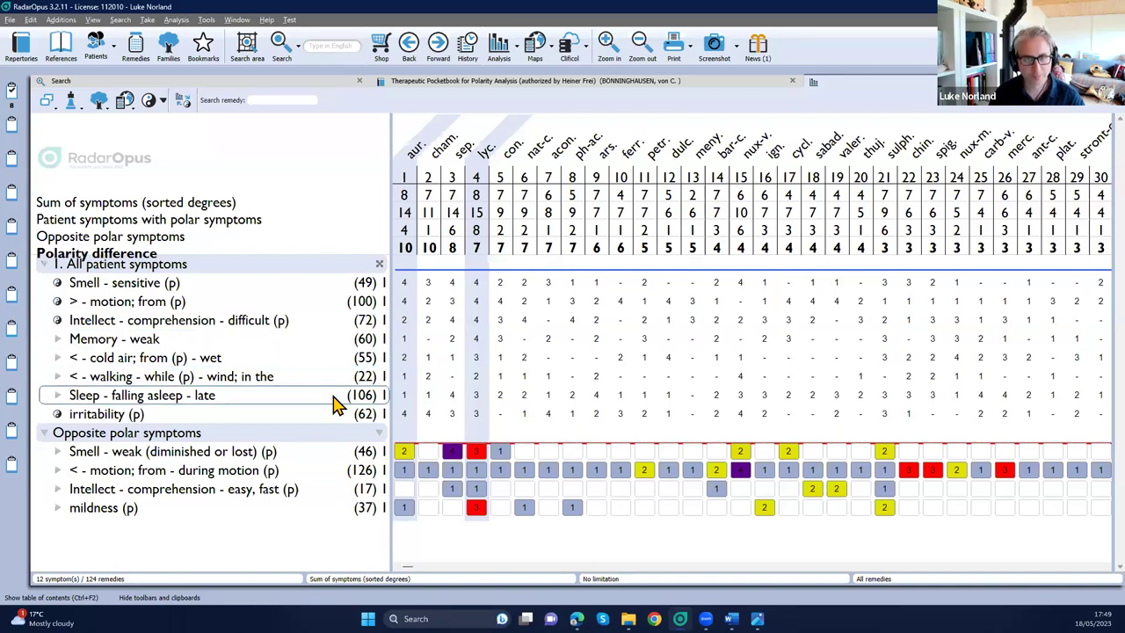
click(493, 195)
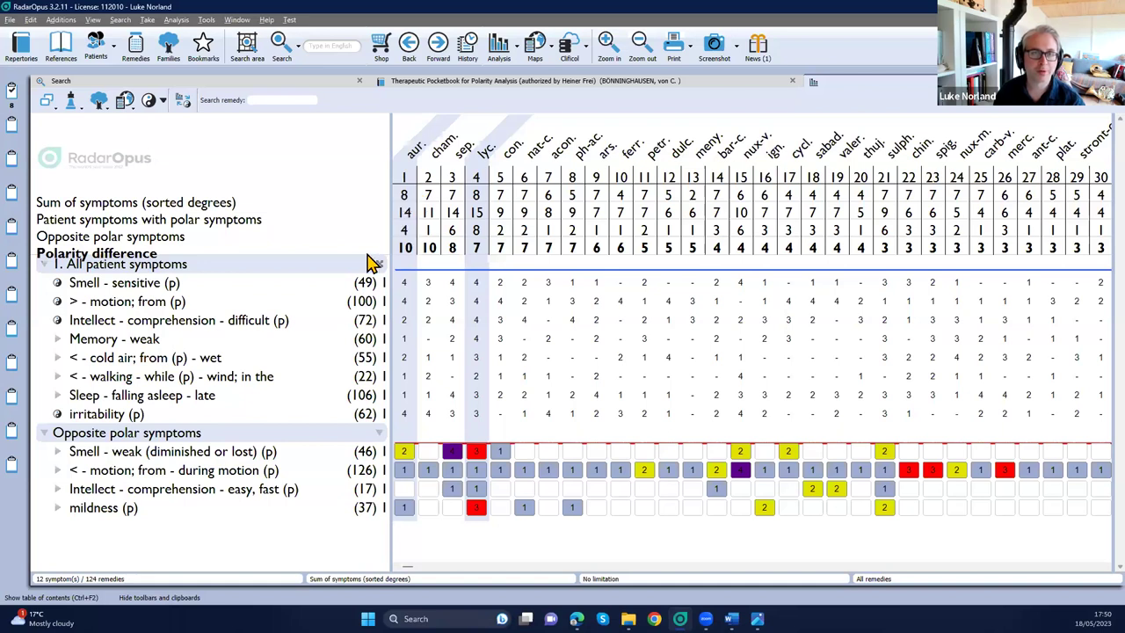
drag(297, 290, 246, 426)
click(401, 228)
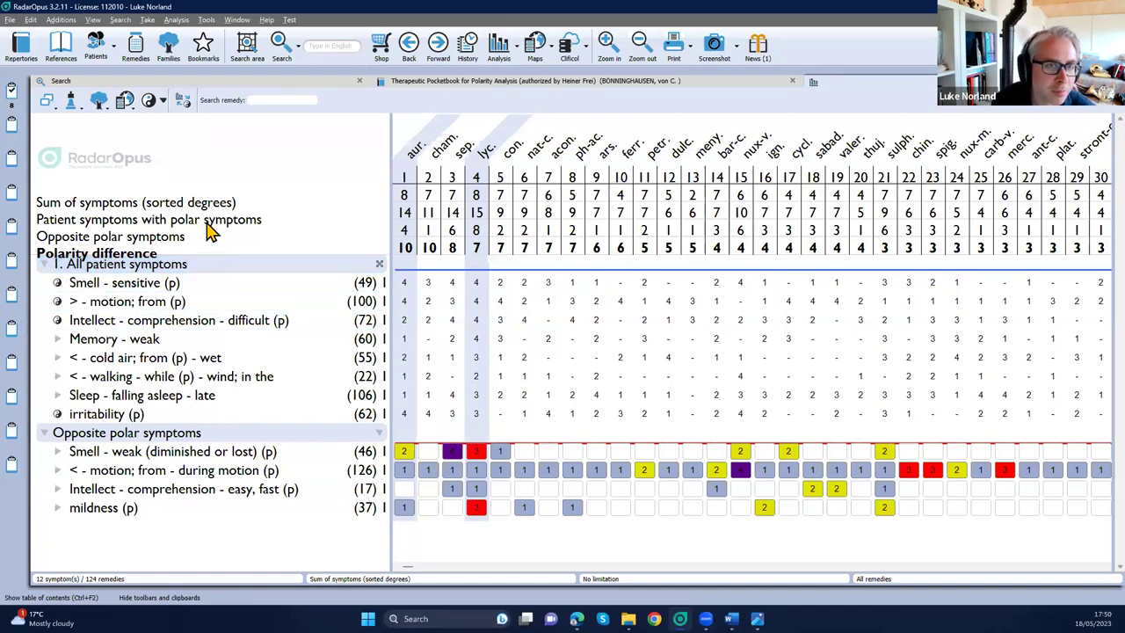
Step: Select the motion from (p), comprehension difficult and irritability (p) symptoms in the analysis
shift+click(141, 301)
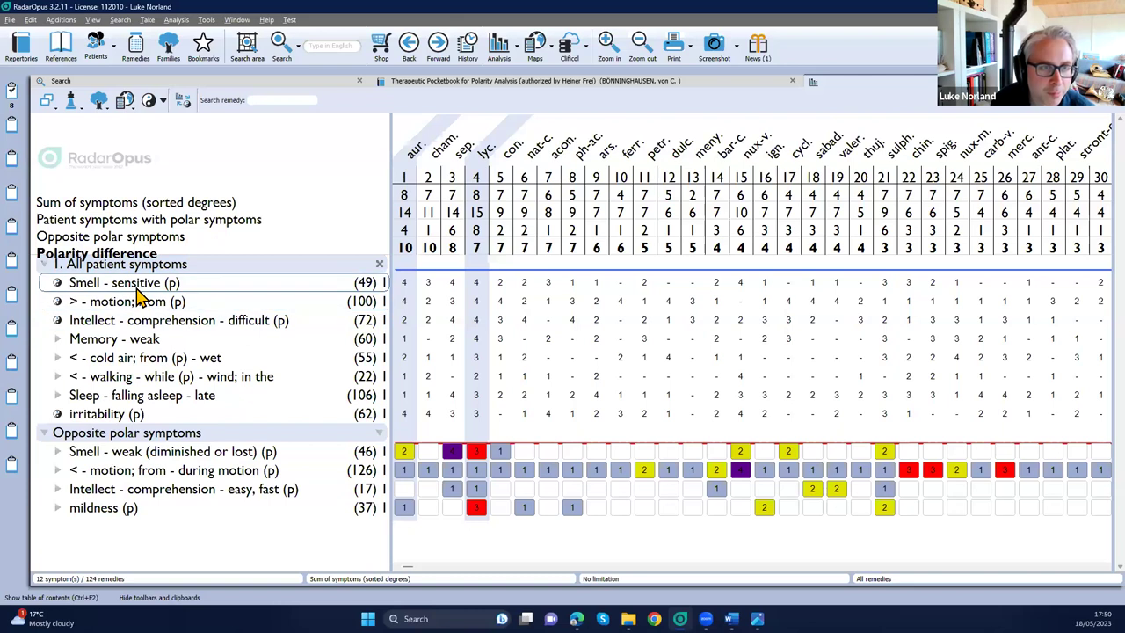
ctrl+click(141, 320)
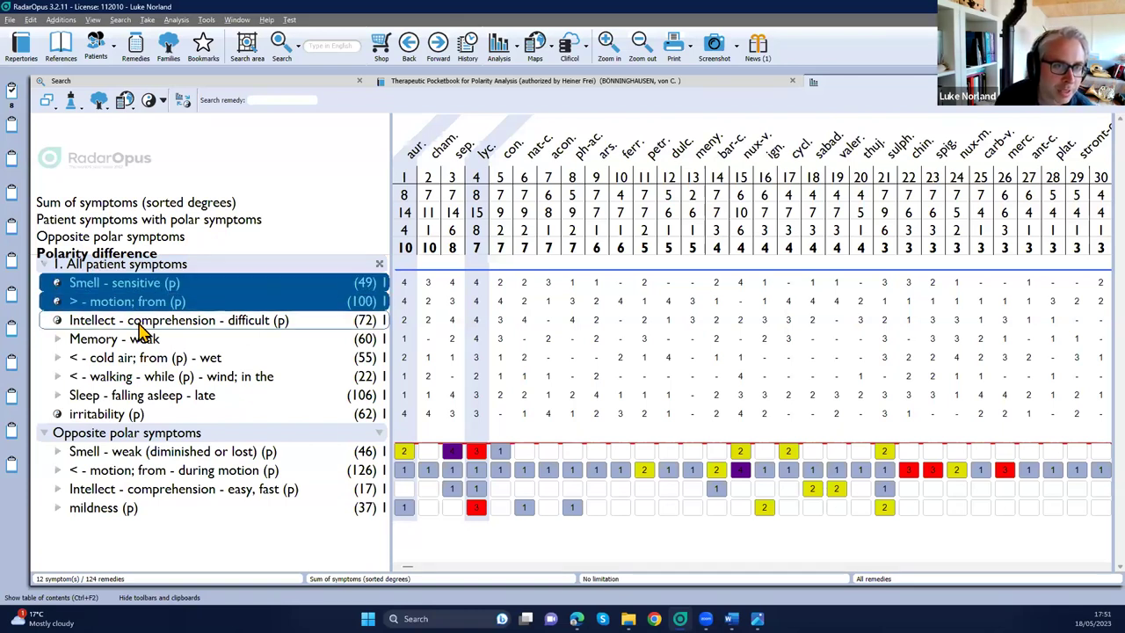
ctrl+click(144, 413)
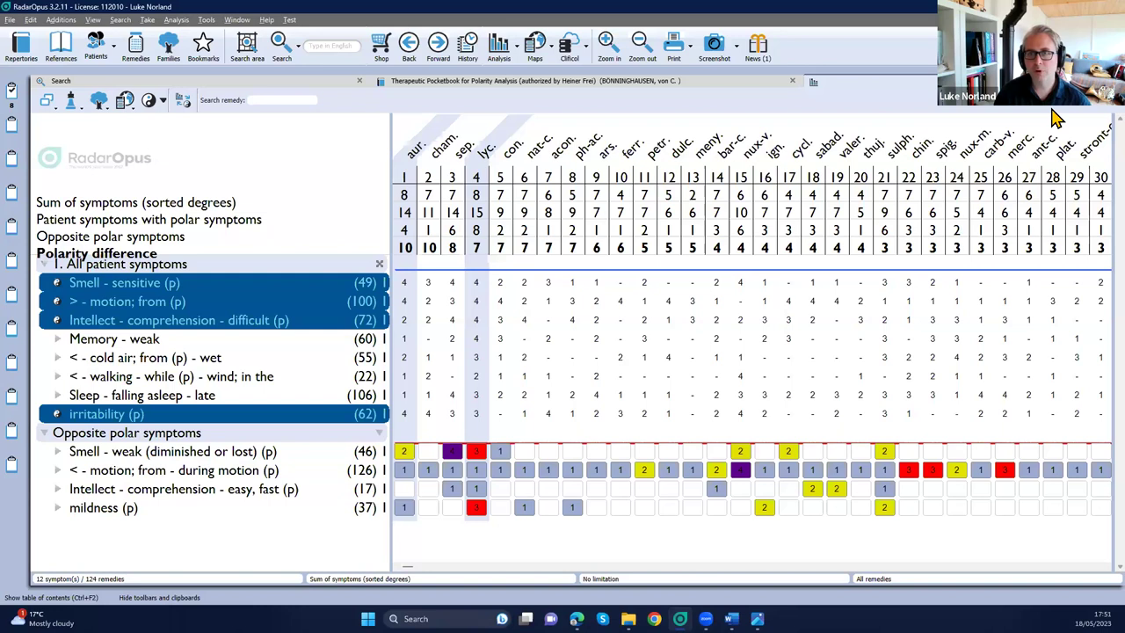
Step: Turn on 'Include non-polar symptoms in the polarity difference calculation' in the clipboard display options
click(1090, 116)
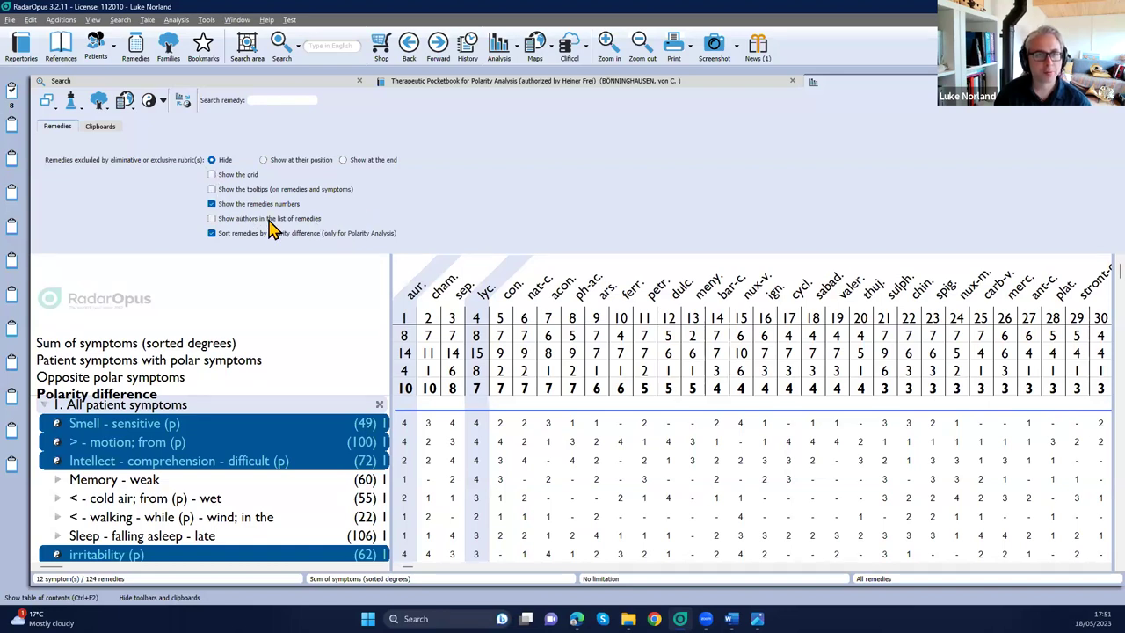
click(107, 127)
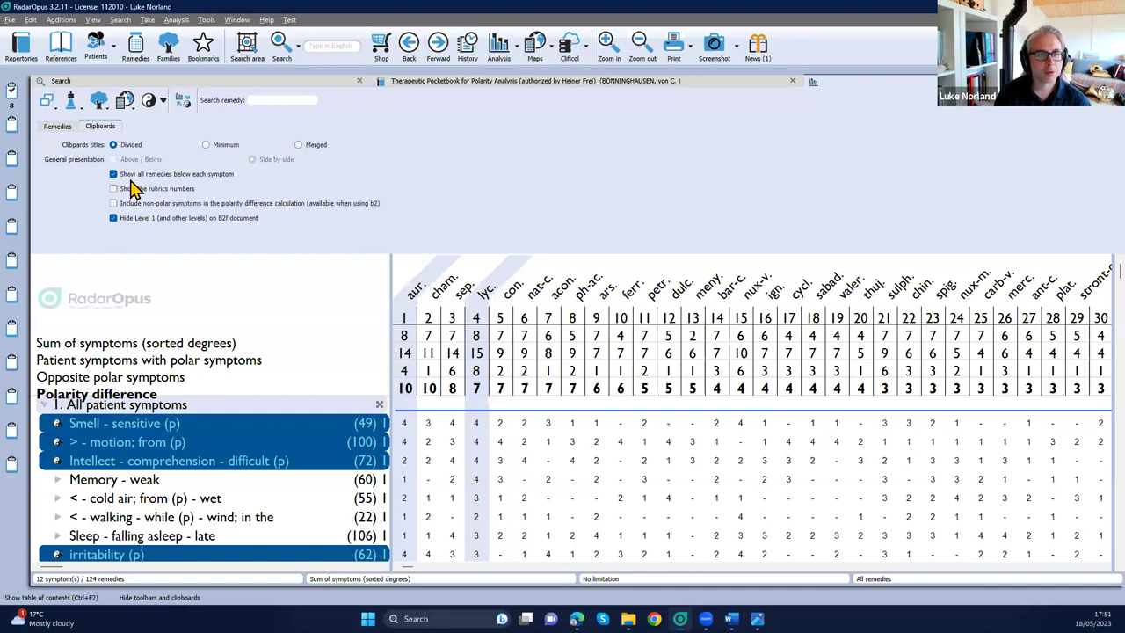
click(160, 207)
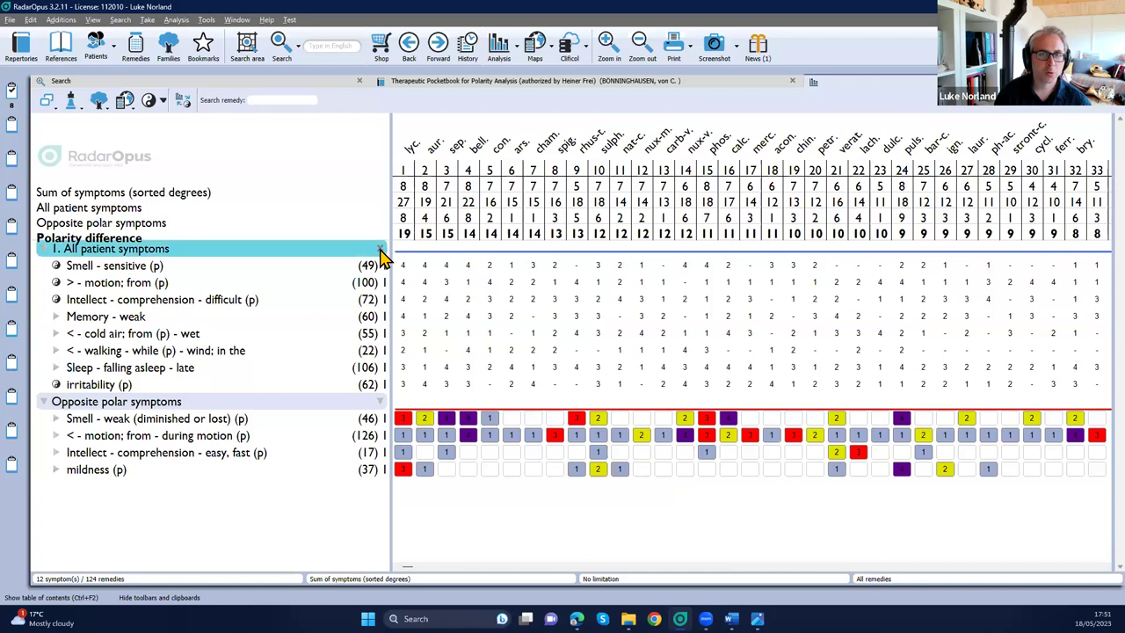
Step: Highlight the Memory - weak and Smell - sensitive (p) symptoms and shade the rhus-t. column
click(378, 318)
click(326, 267)
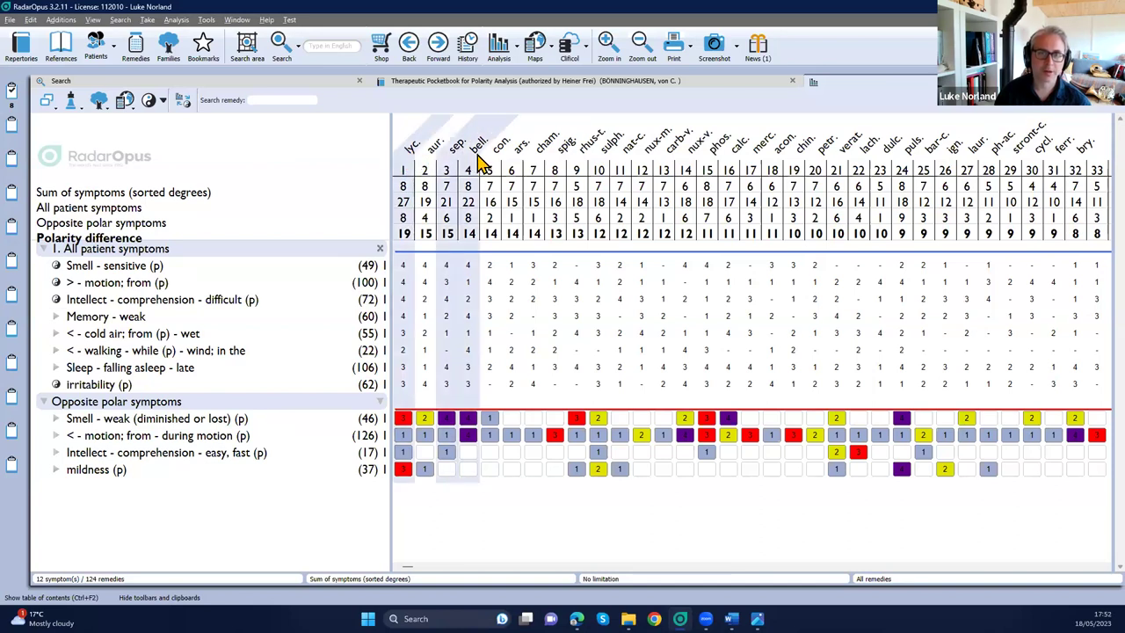
click(583, 151)
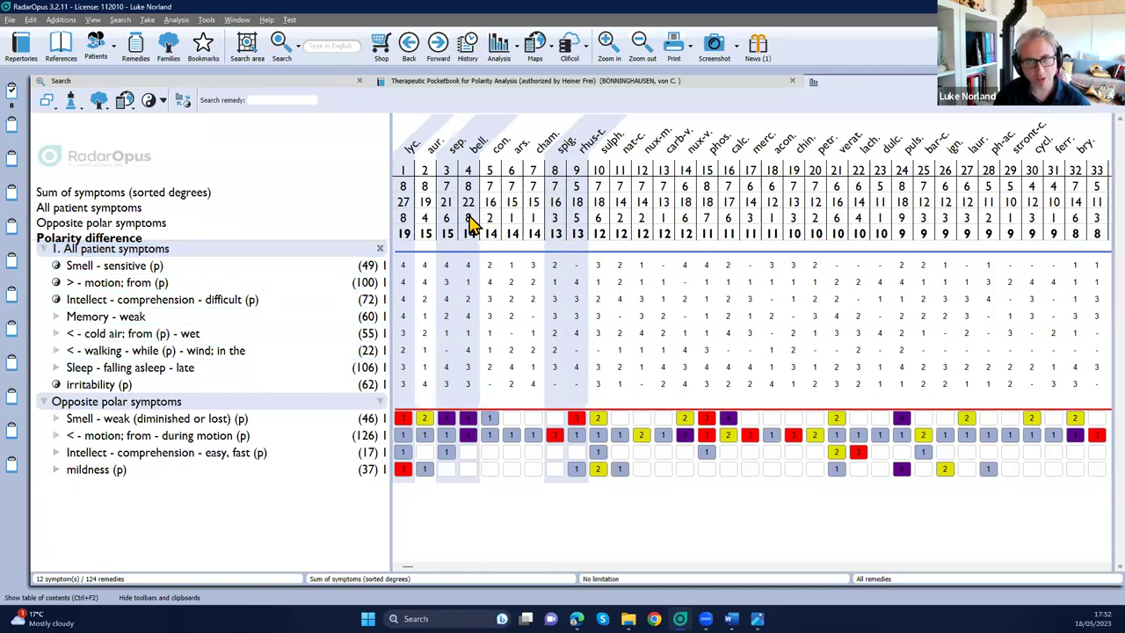
Step: Turn off 'Show all remedies below each symptom' and 'Include non-polar symptoms' so aur. and cham. lead again
scroll(405, 225, up, 1)
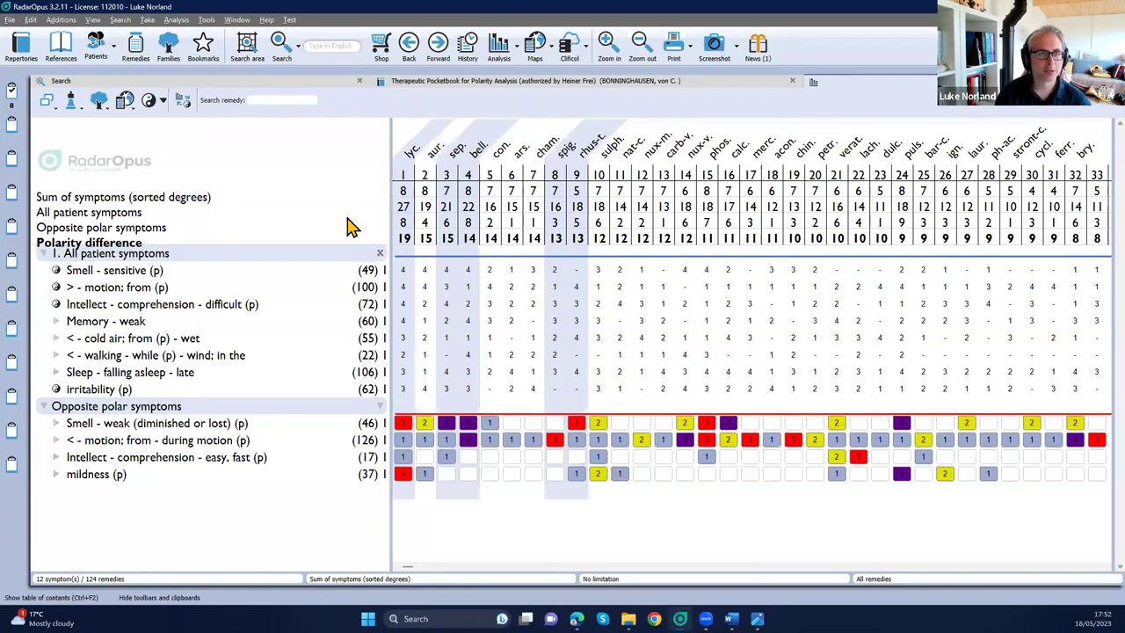
scroll(196, 211, up, 3)
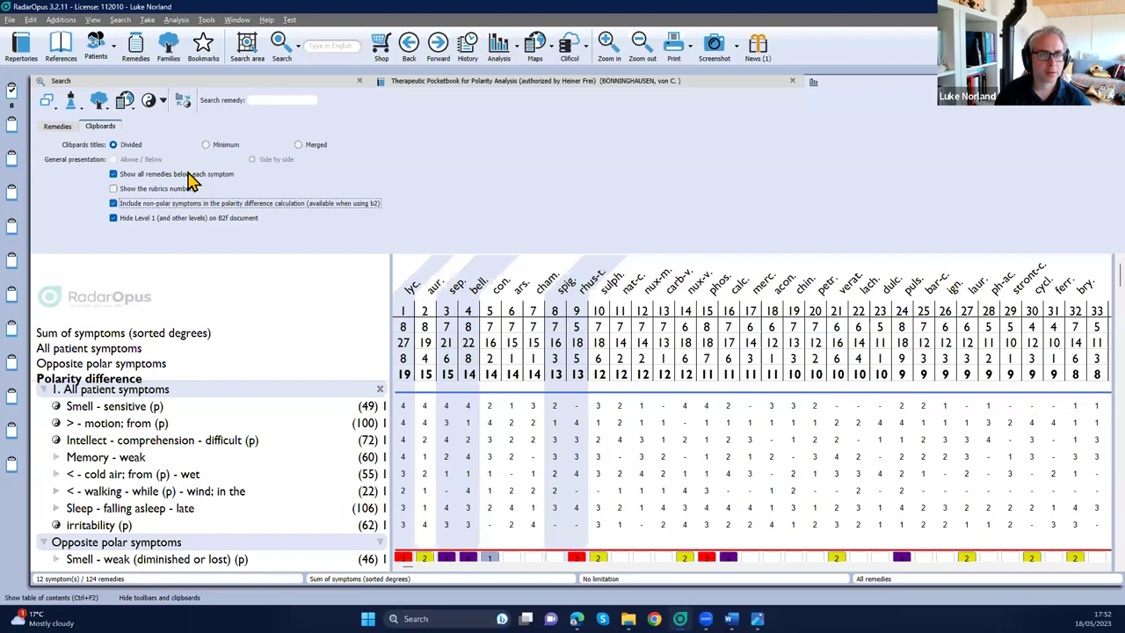
click(189, 174)
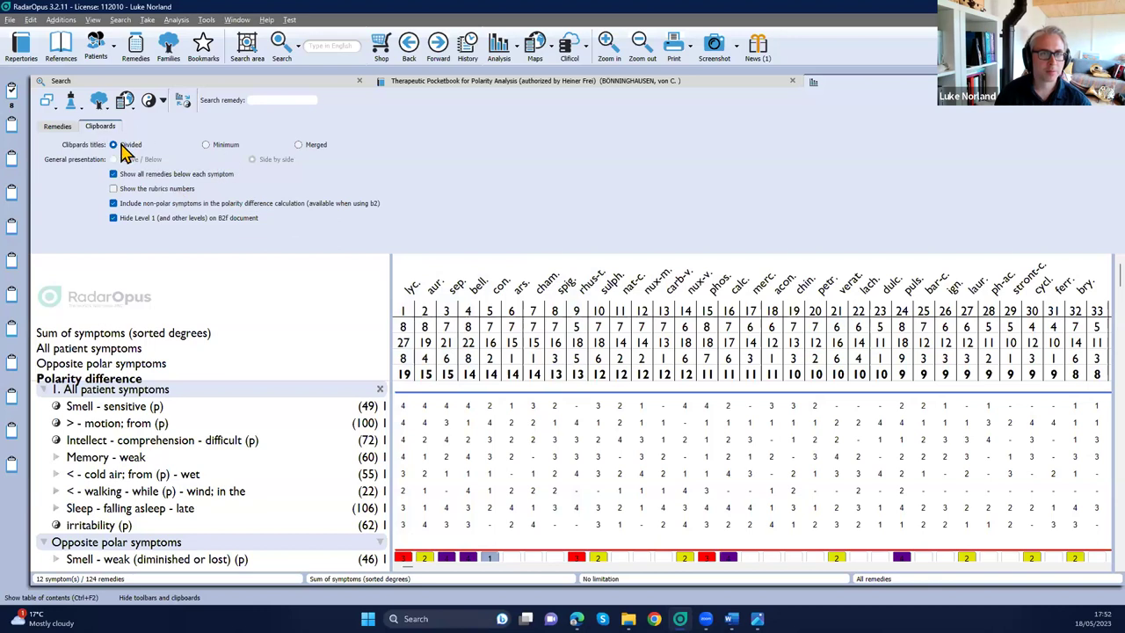
click(137, 204)
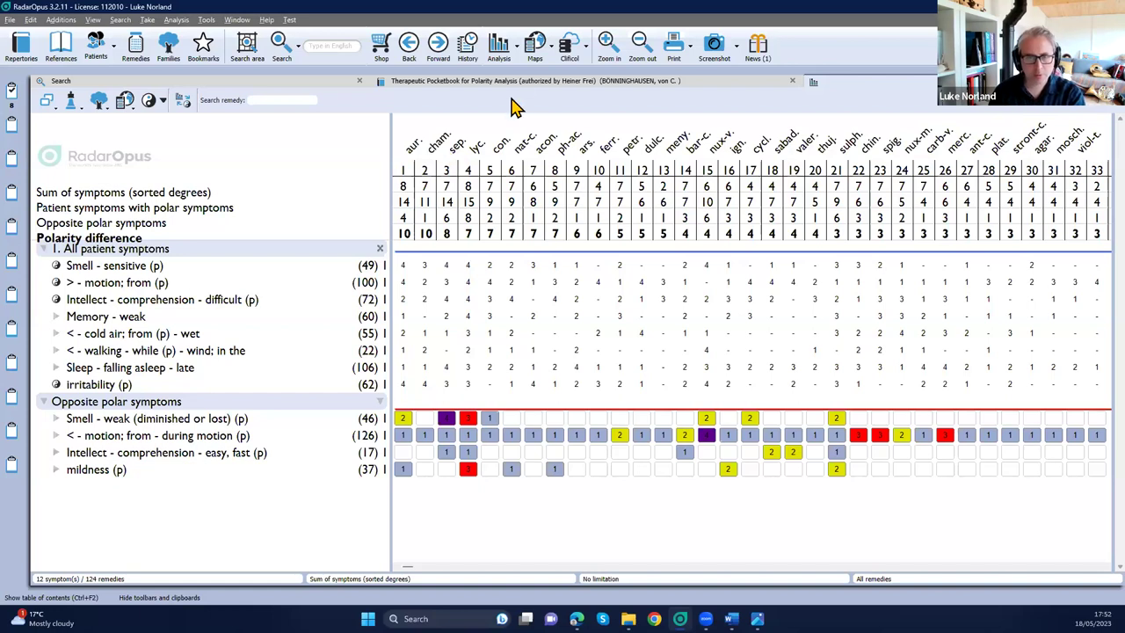
Step: In Edge, go to radaropus.us/product/frei-heiner-polarity-analysis to show the $149.99 product page
click(577, 619)
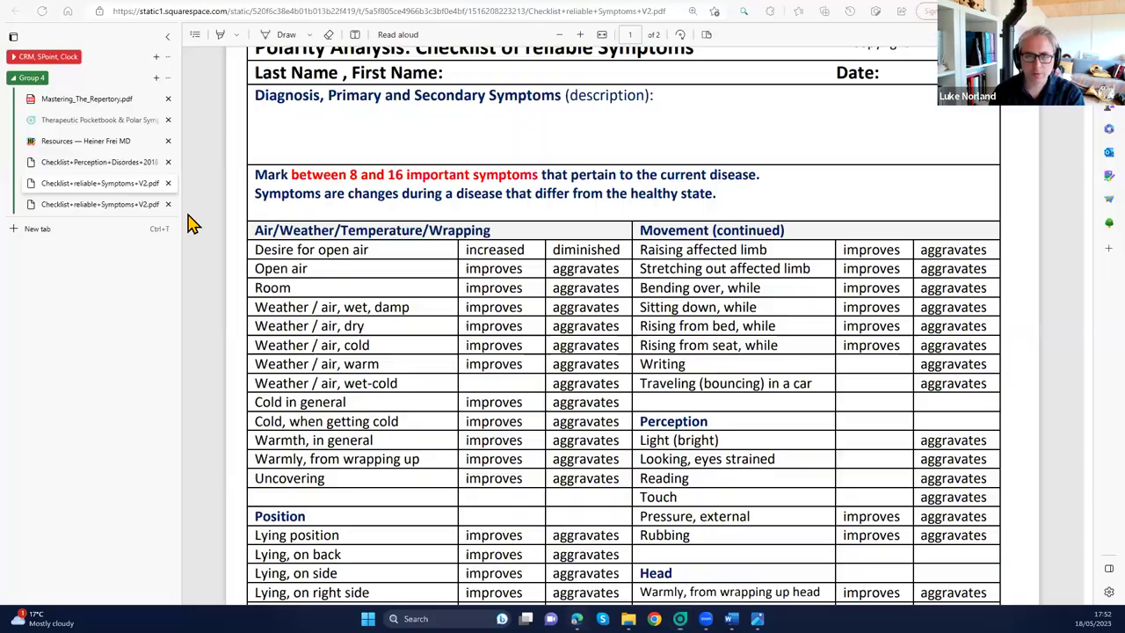
click(169, 17)
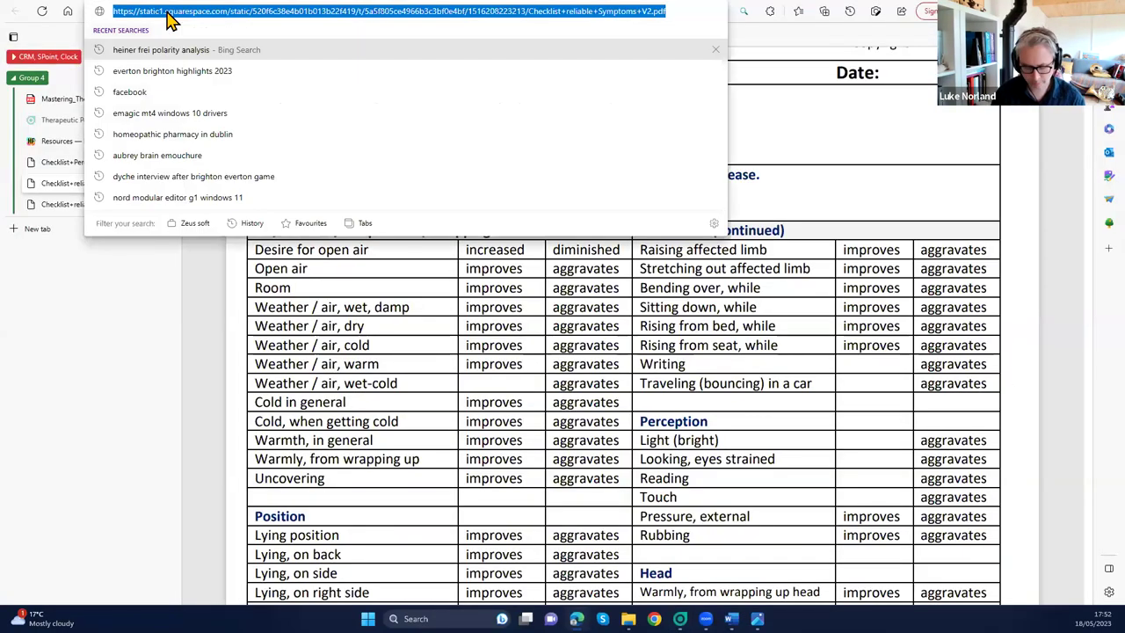
text(radaropus)
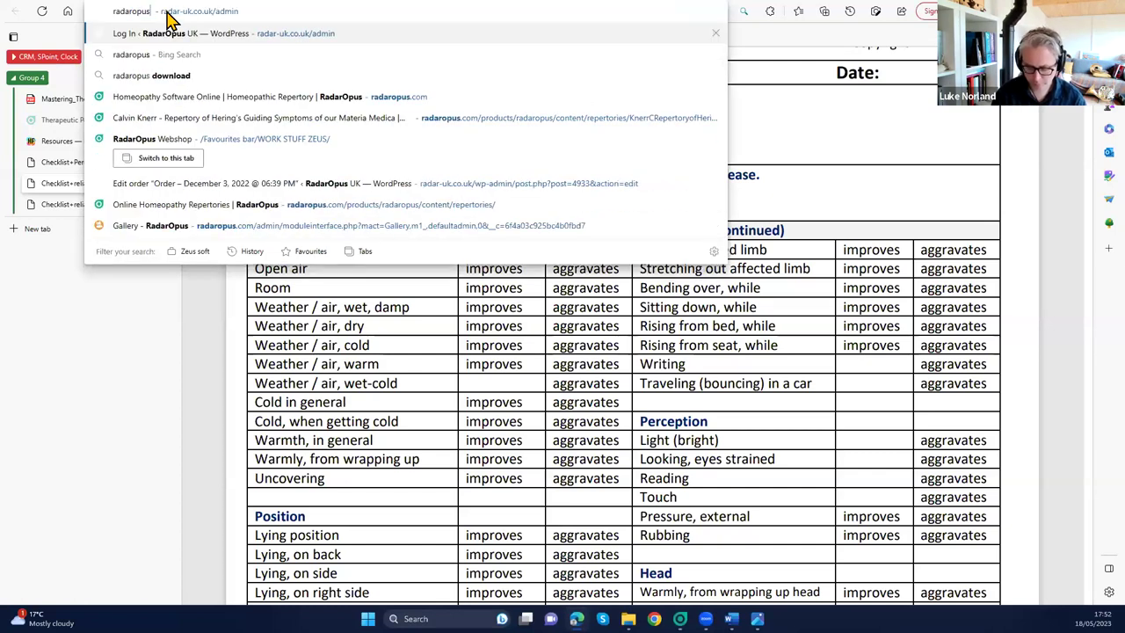
text(.us)
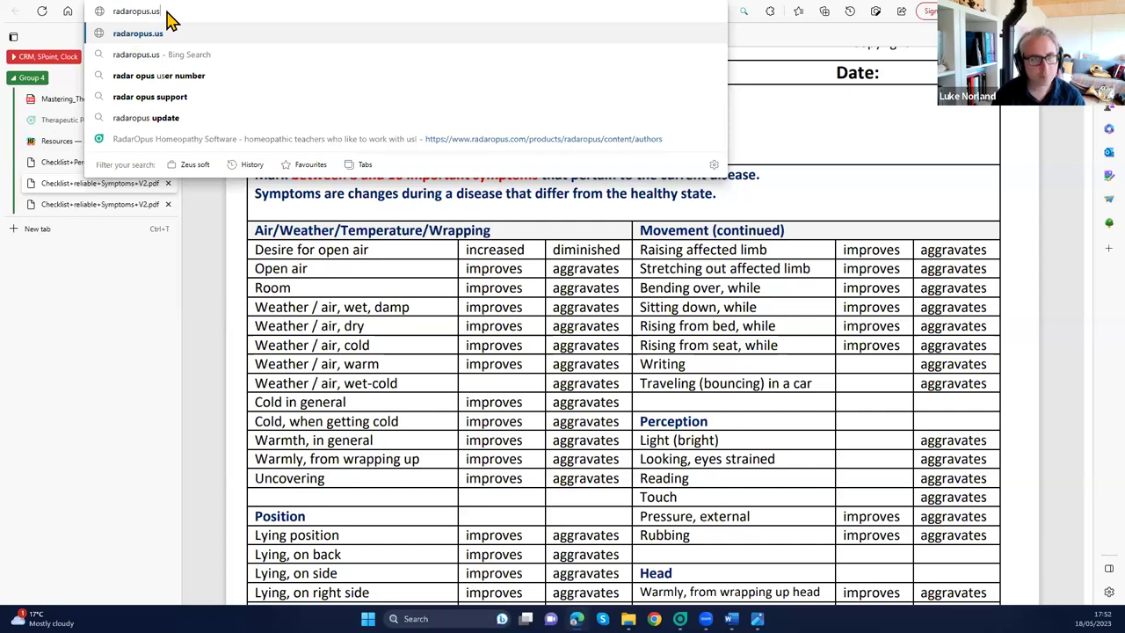
text(/product)
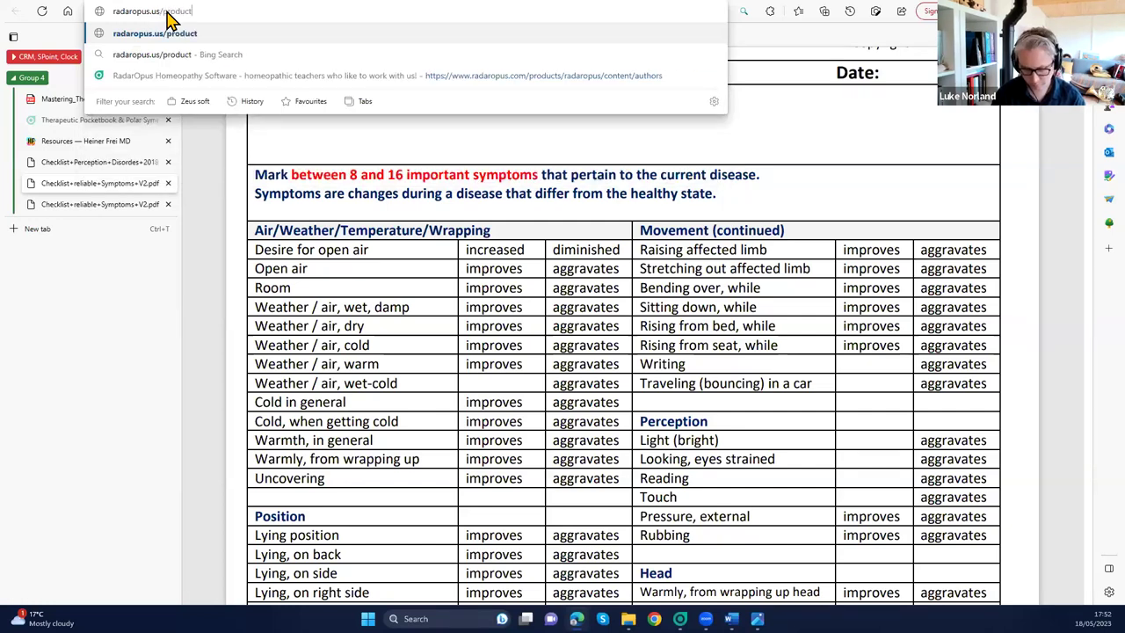
text(/frei-hei)
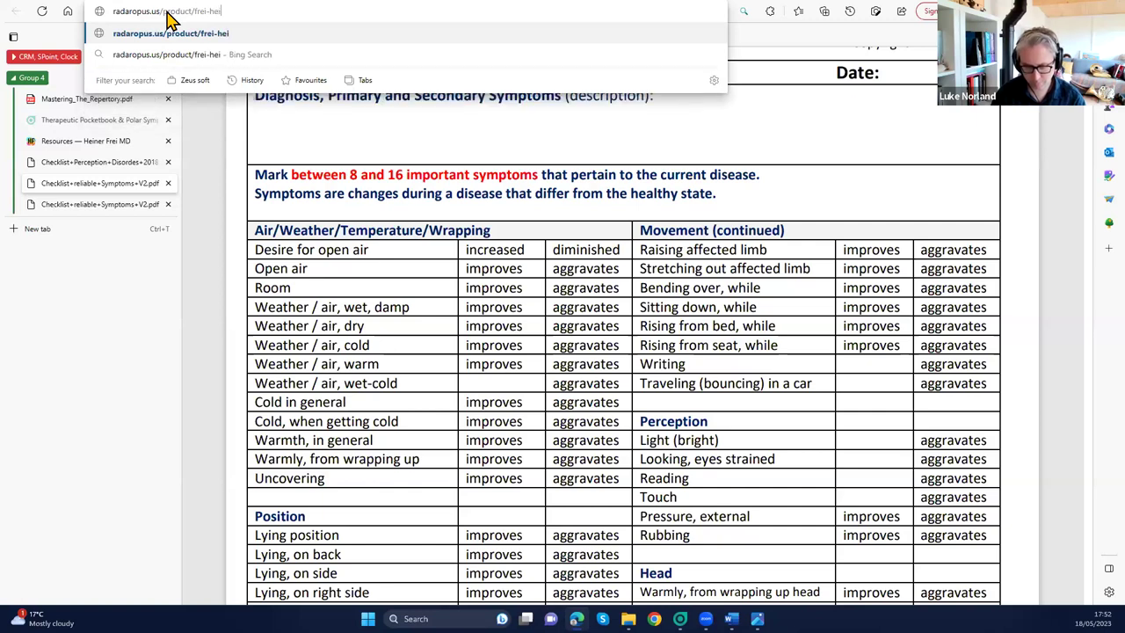
text(ner-p)
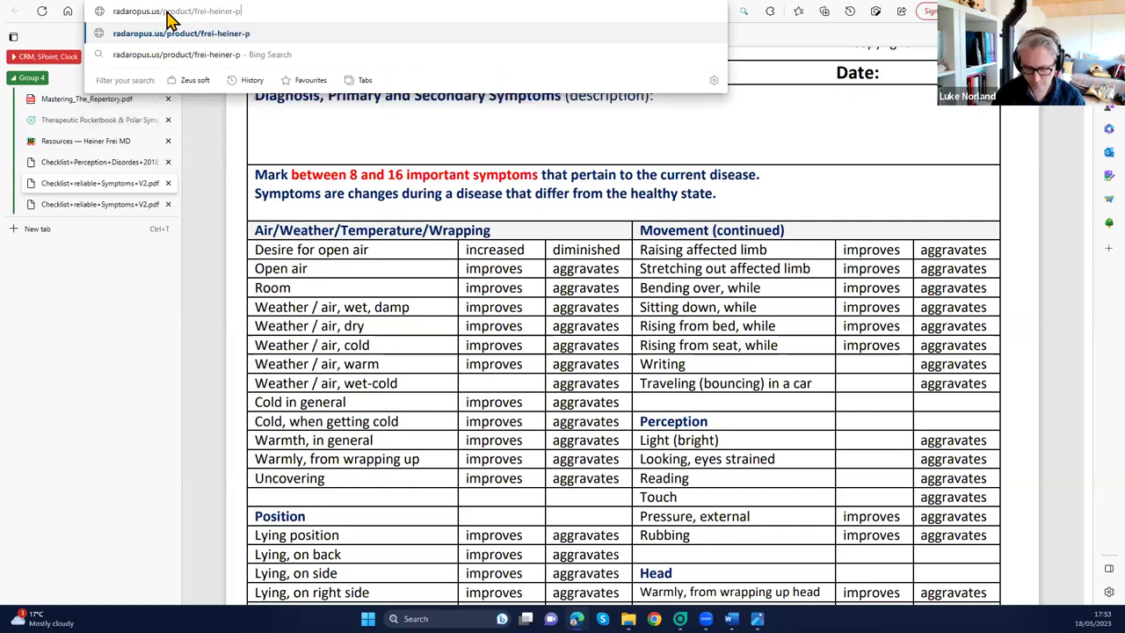
text(olarity-analysis)
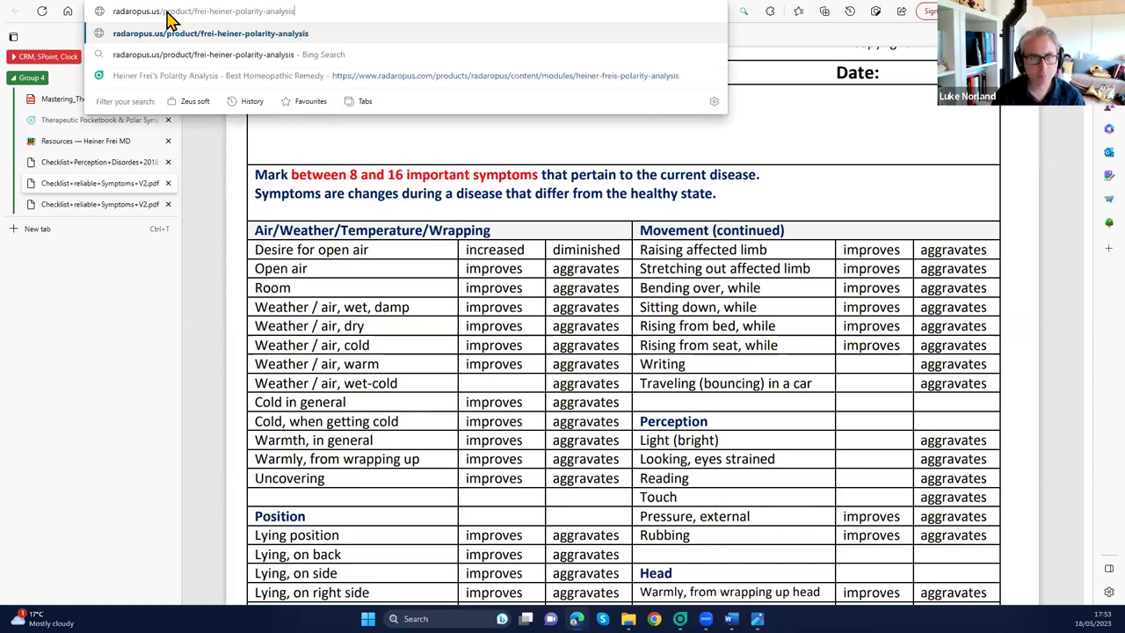
key(Return)
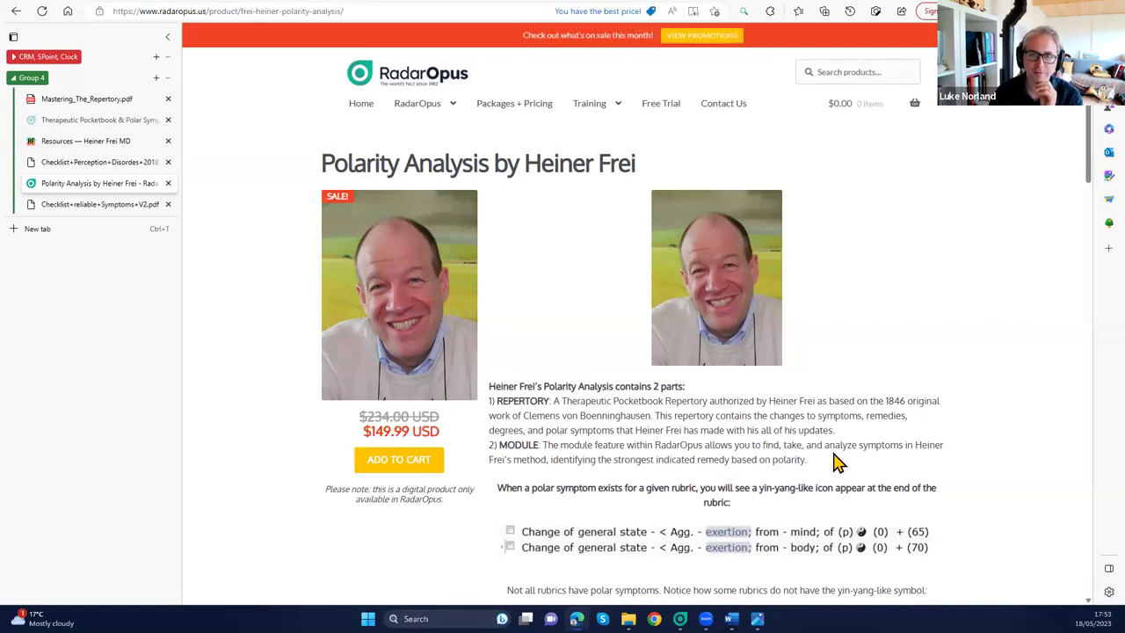
scroll(929, 439, down, 1)
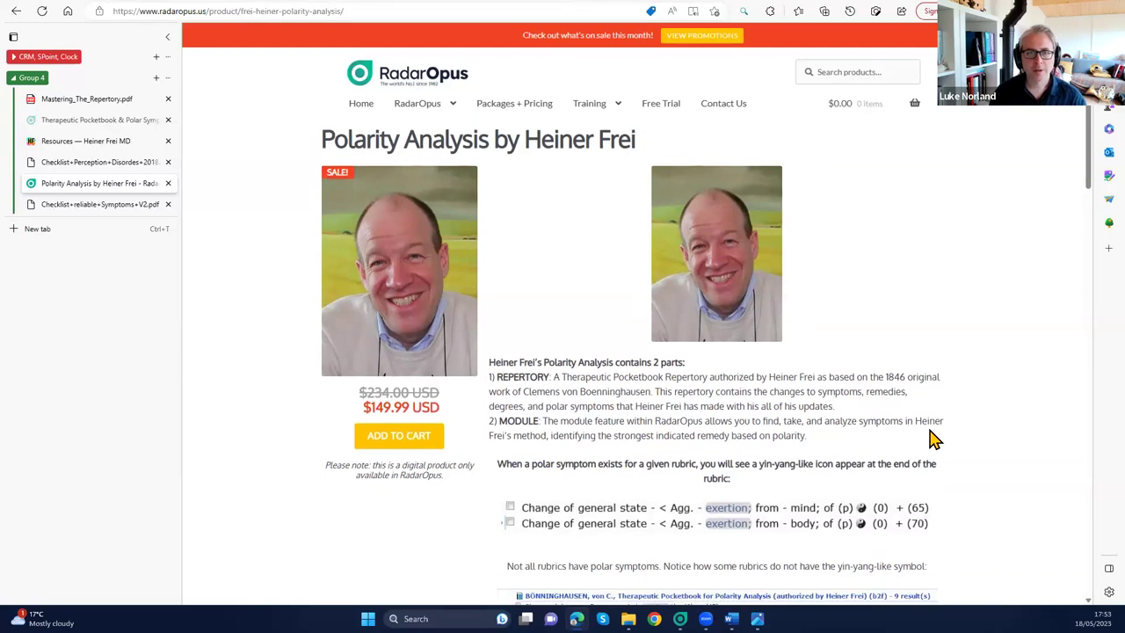
scroll(930, 440, down, 1)
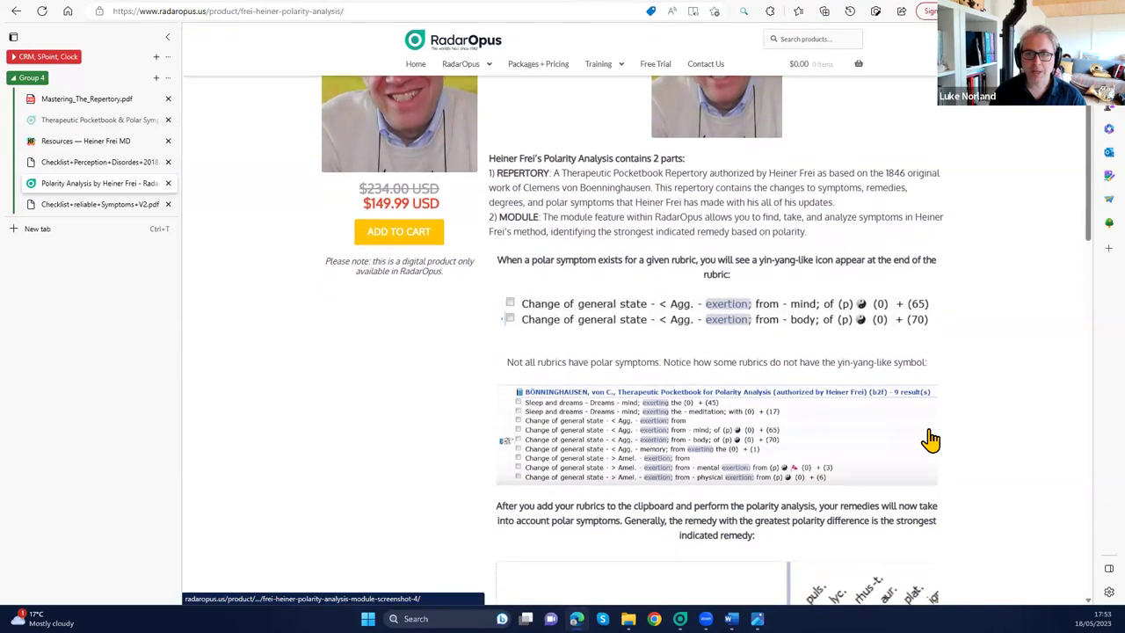
scroll(931, 440, down, 5)
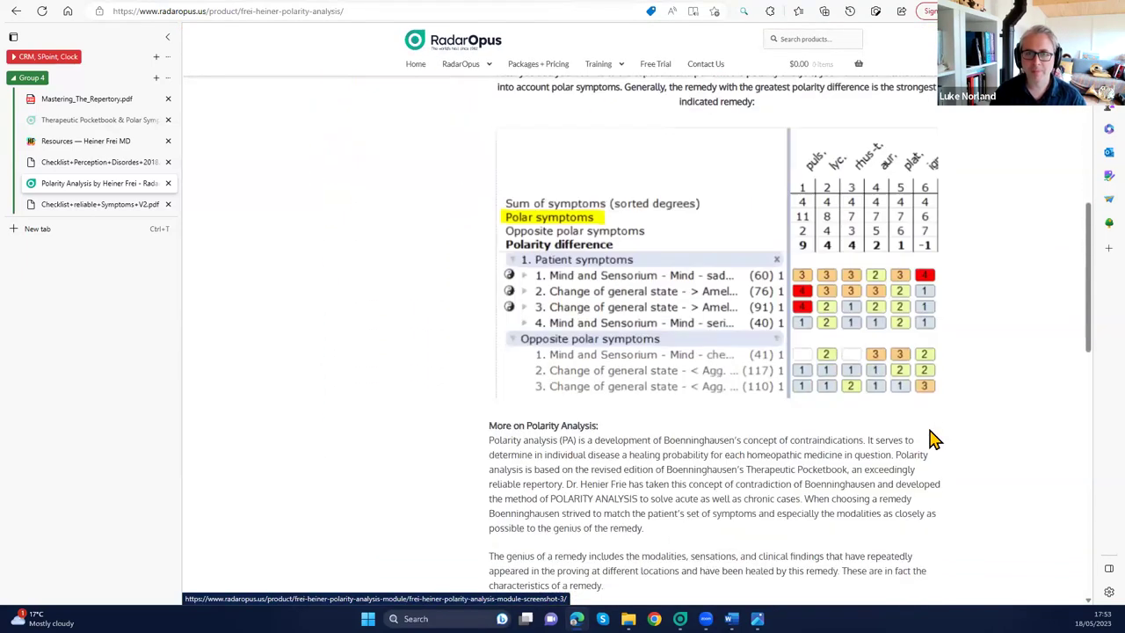
scroll(932, 439, down, 5)
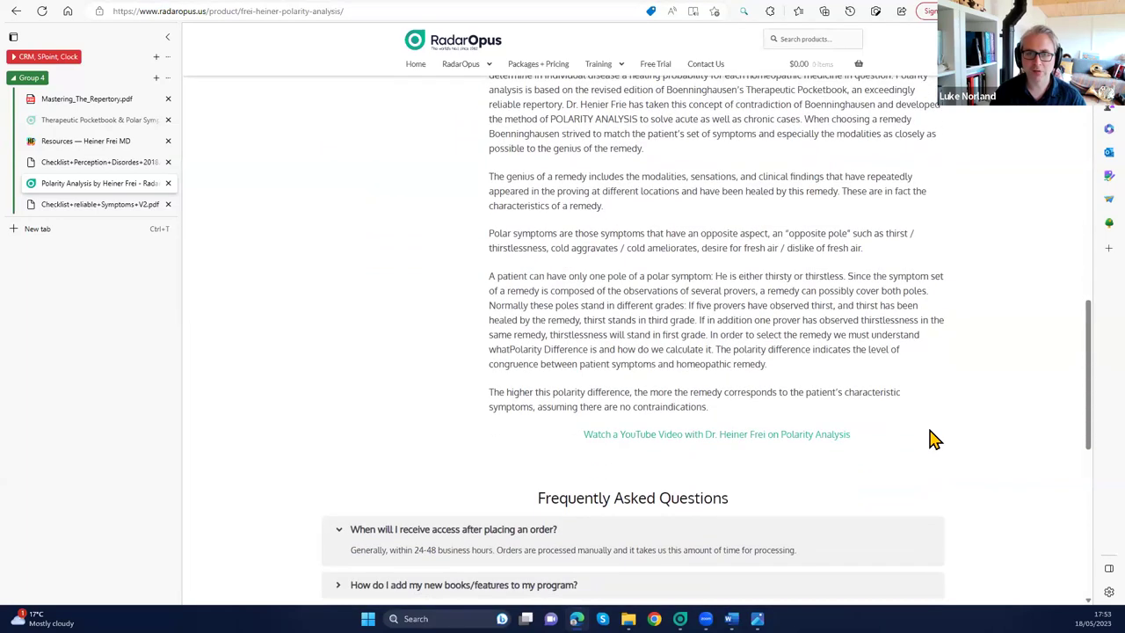
scroll(929, 435, up, 2)
scroll(928, 430, up, 10)
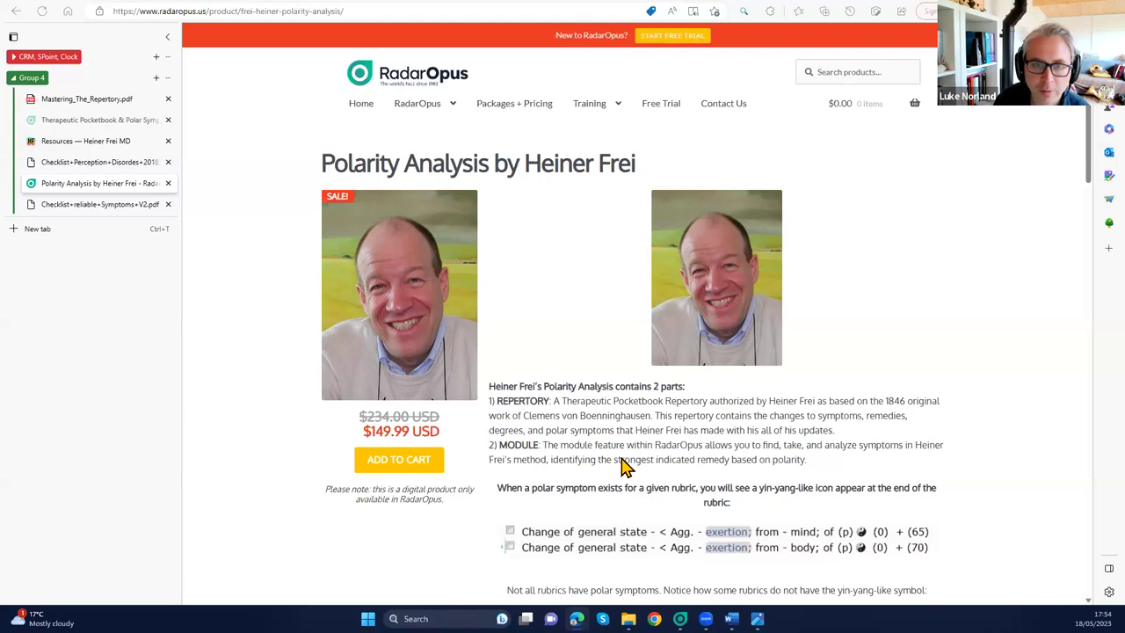
click(226, 14)
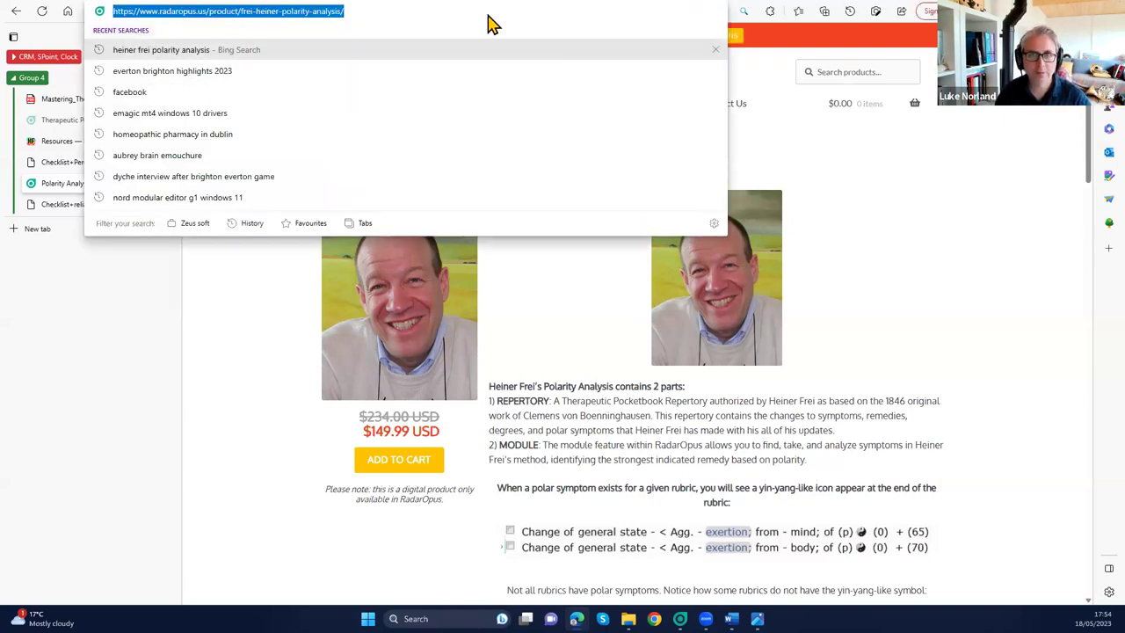
click(517, 387)
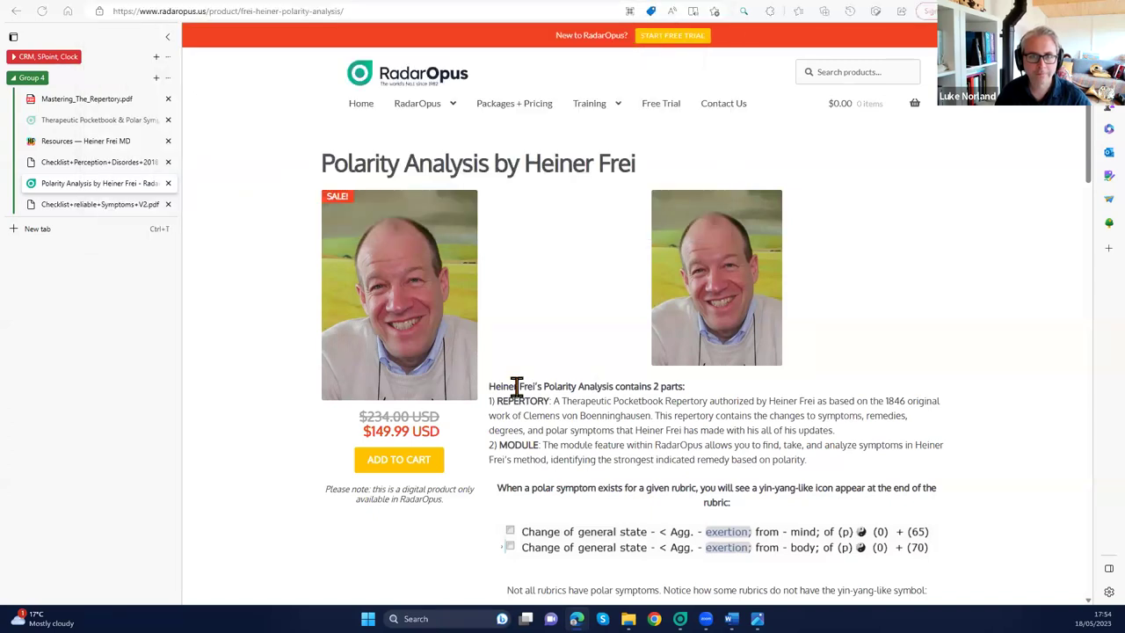